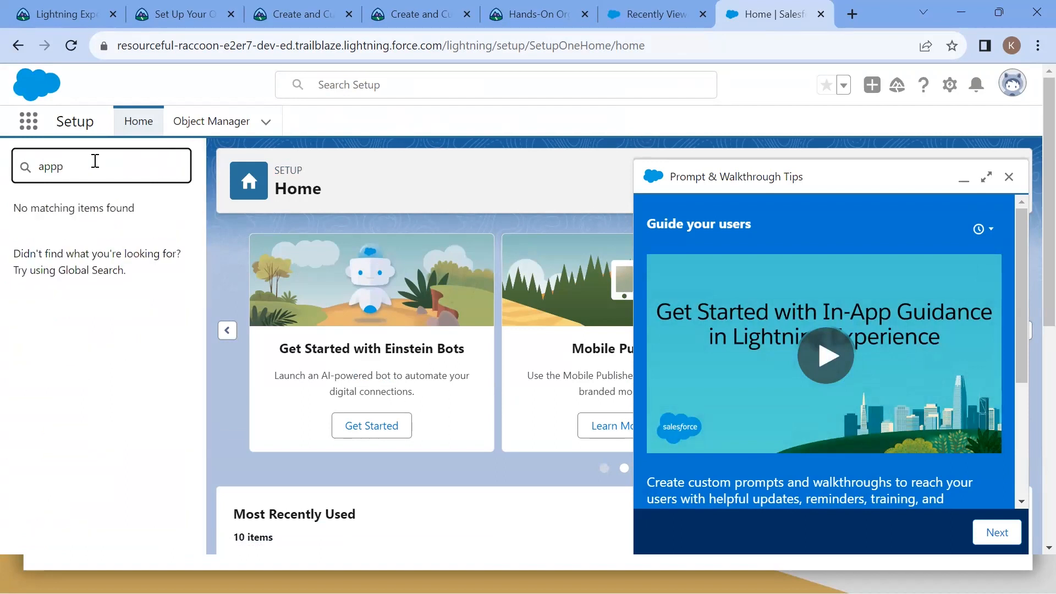
Find App Manager by filtering Setup for "app", open it, and dismiss the Prompt & Walkthrough Tips window
{"action": "key", "text": "BackSpace"}
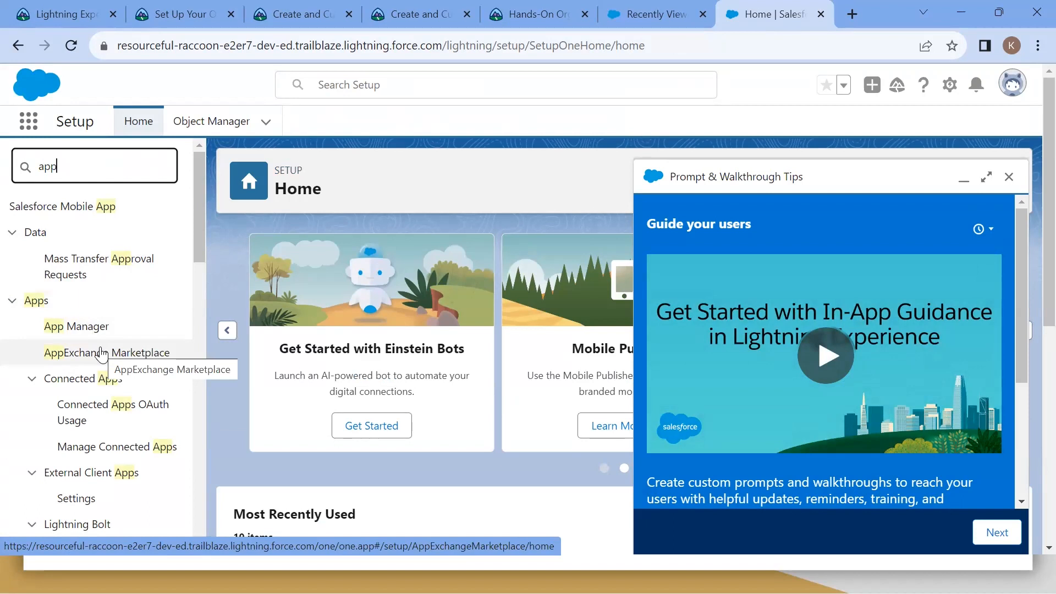
{"action": "left_click", "coordinate": [86, 327]}
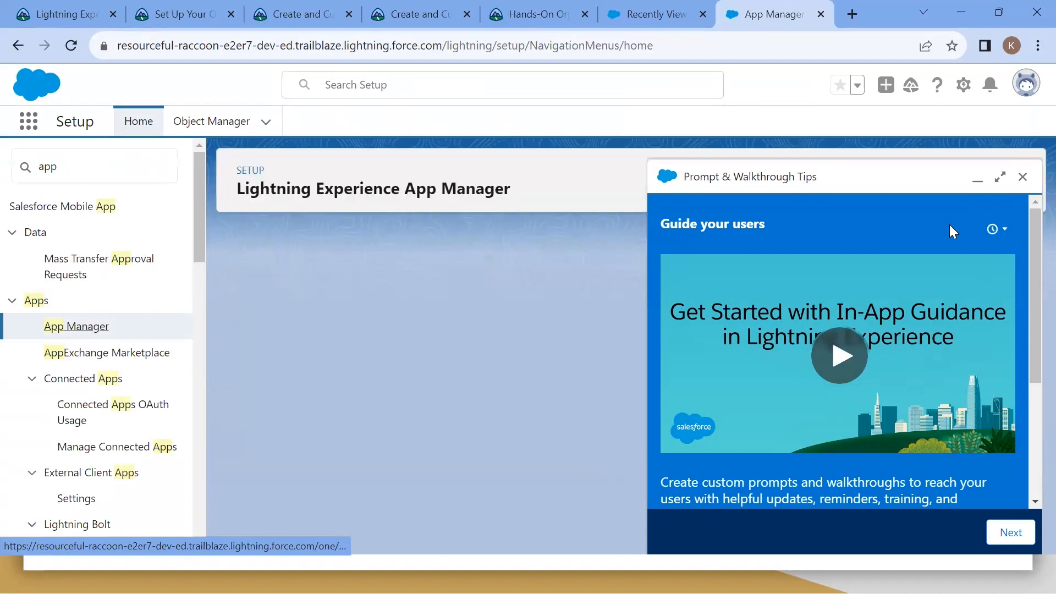
{"action": "left_click", "coordinate": [1022, 177]}
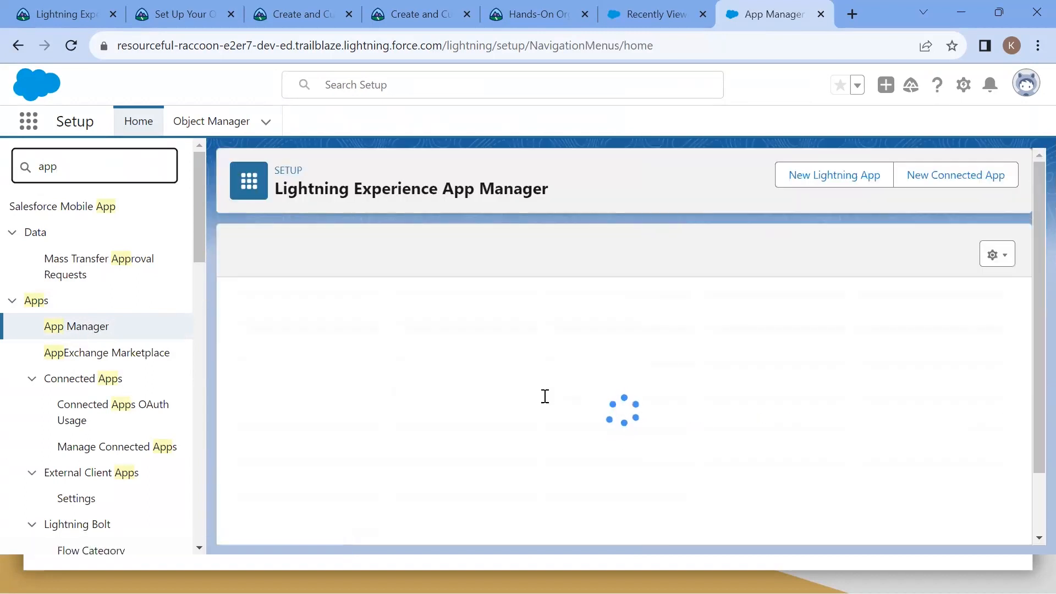
Browse the apps in Lightning Experience App Manager and open the Dreamhouse app for editing
{"action": "scroll", "coordinate": [368, 410], "scroll_direction": "down", "scroll_amount": 5}
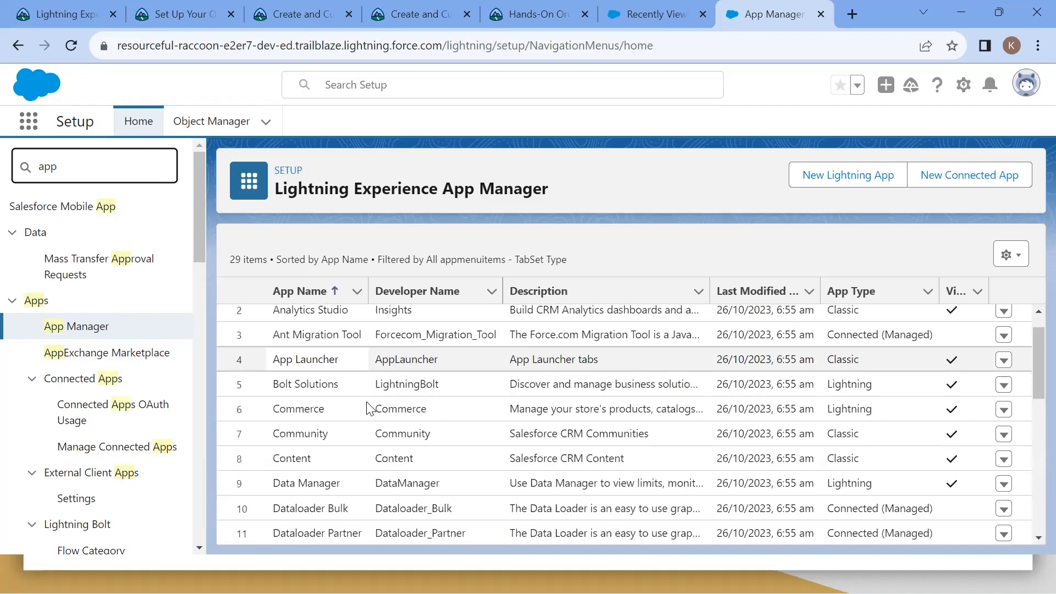
{"action": "scroll", "coordinate": [367, 410], "scroll_direction": "down", "scroll_amount": 5}
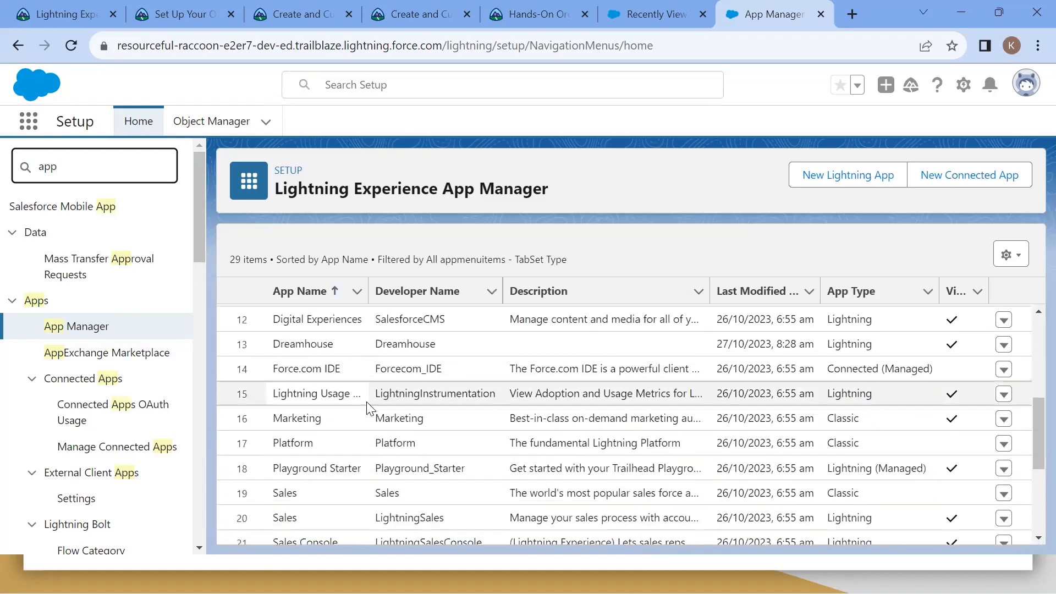
{"action": "scroll", "coordinate": [368, 409], "scroll_direction": "up", "scroll_amount": 10}
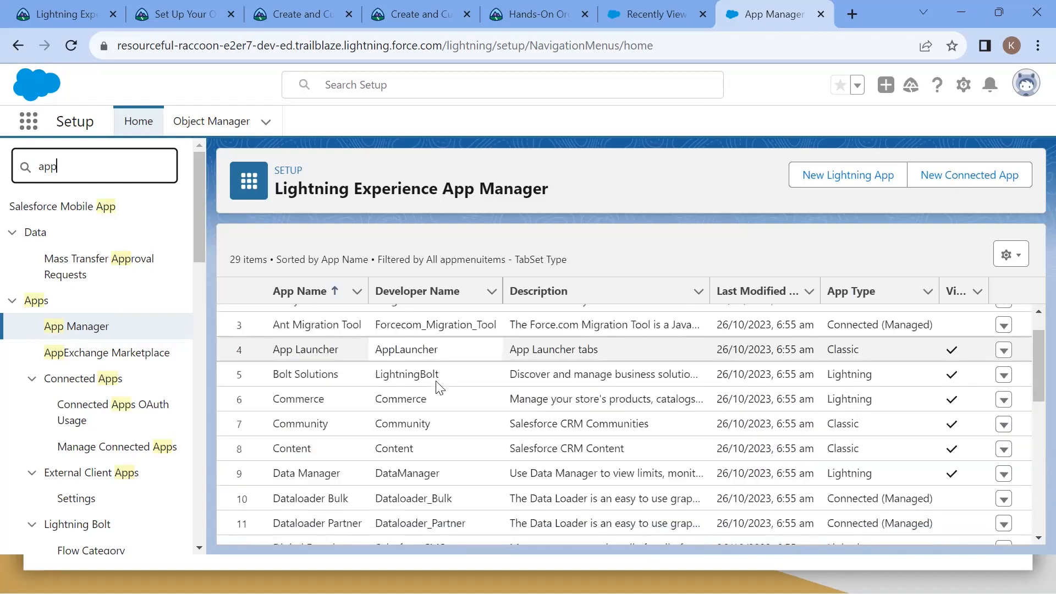
{"action": "scroll", "coordinate": [436, 388], "scroll_direction": "down", "scroll_amount": 1}
{"action": "scroll", "coordinate": [436, 389], "scroll_direction": "up", "scroll_amount": 1}
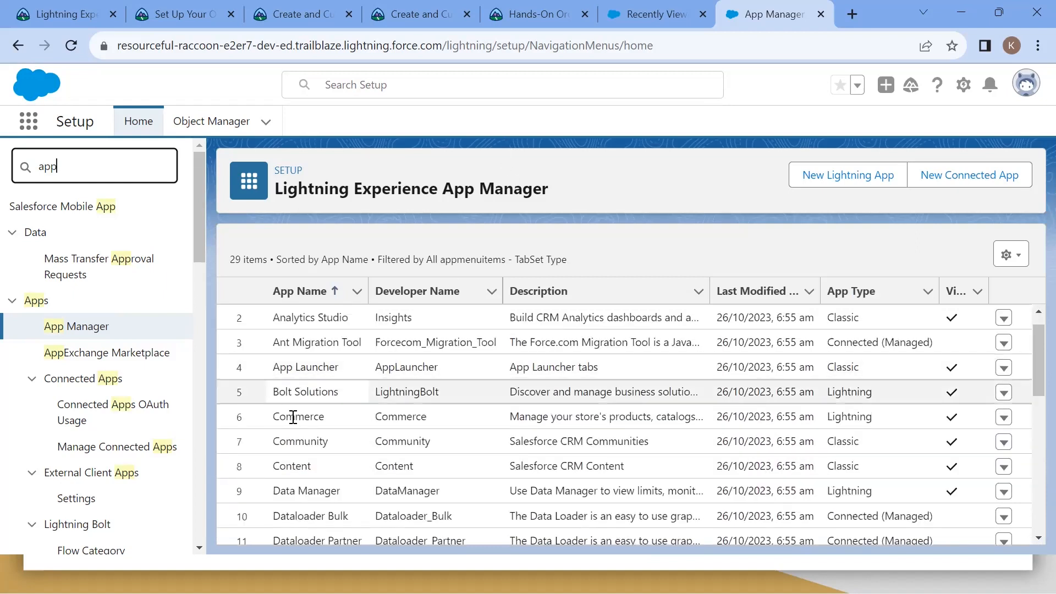
{"action": "scroll", "coordinate": [313, 462], "scroll_direction": "down", "scroll_amount": 4}
{"action": "scroll", "coordinate": [314, 459], "scroll_direction": "down", "scroll_amount": 1}
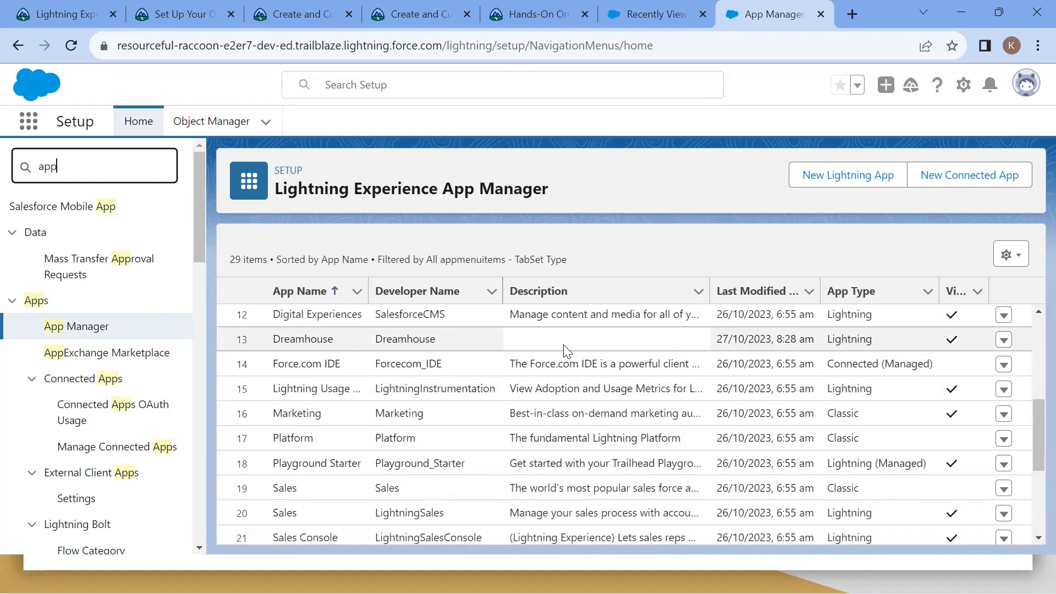
{"action": "left_click", "coordinate": [1003, 340]}
{"action": "left_click", "coordinate": [1004, 347]}
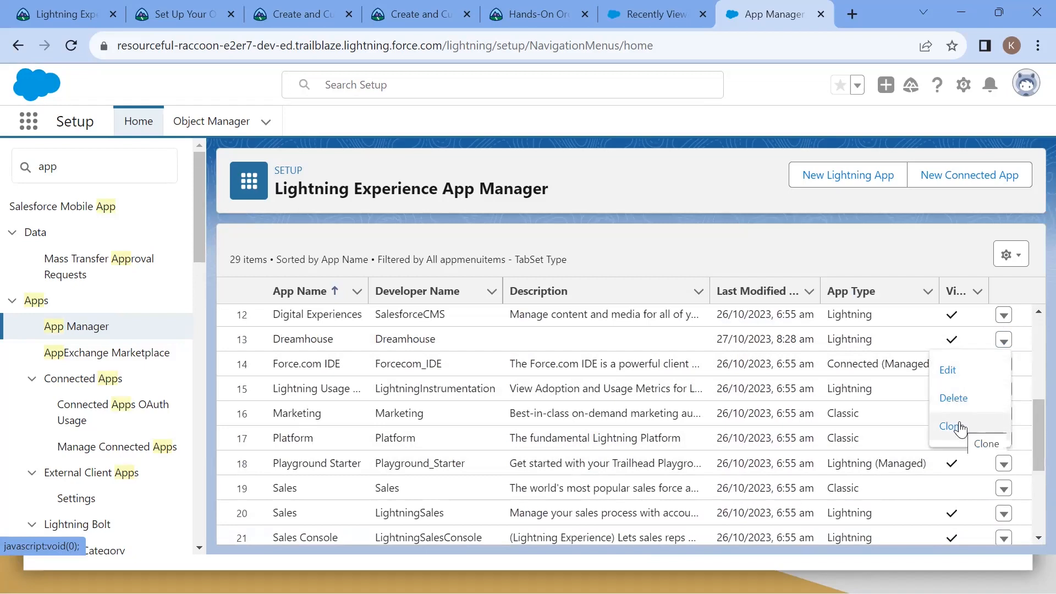
{"action": "left_click", "coordinate": [956, 381]}
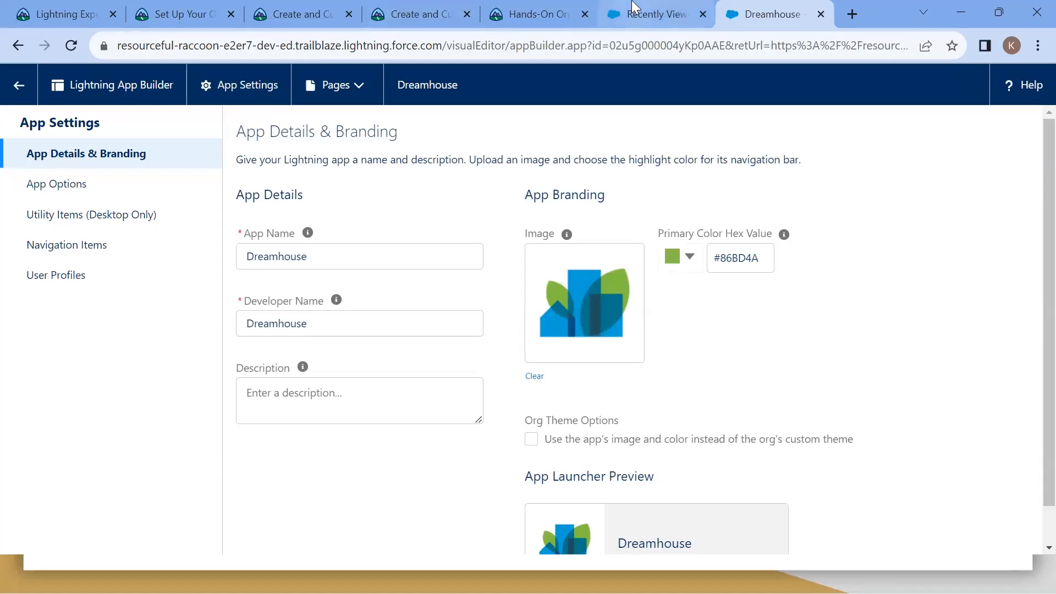
Leave the Dreamhouse app settings and return to the App Manager list
{"action": "left_click", "coordinate": [688, 8]}
{"action": "left_click", "coordinate": [749, 8]}
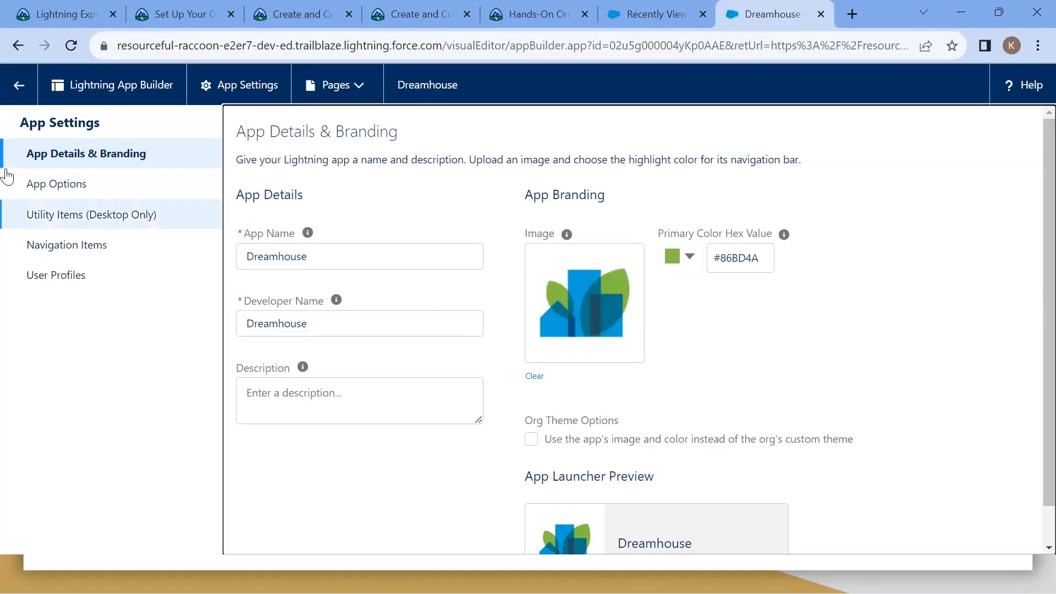
{"action": "left_click", "coordinate": [18, 85]}
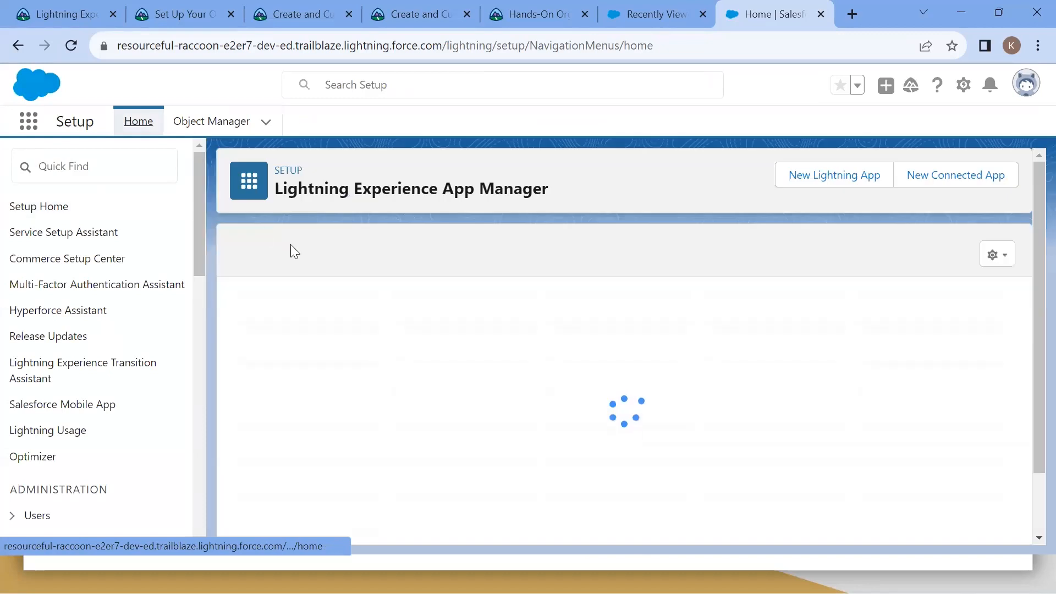
Locate Dreamhouse in the App Manager list again and reopen its app settings
{"action": "left_click_drag", "start_coordinate": [278, 188], "coordinate": [556, 197]}
{"action": "scroll", "coordinate": [557, 391], "scroll_direction": "down", "scroll_amount": 1}
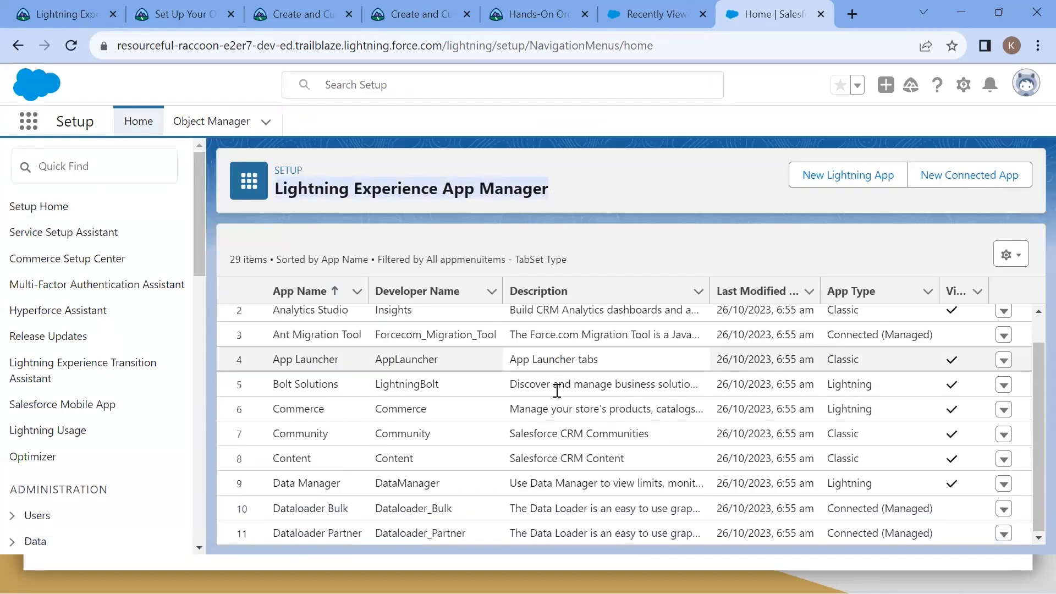
{"action": "scroll", "coordinate": [552, 389], "scroll_direction": "down", "scroll_amount": 3}
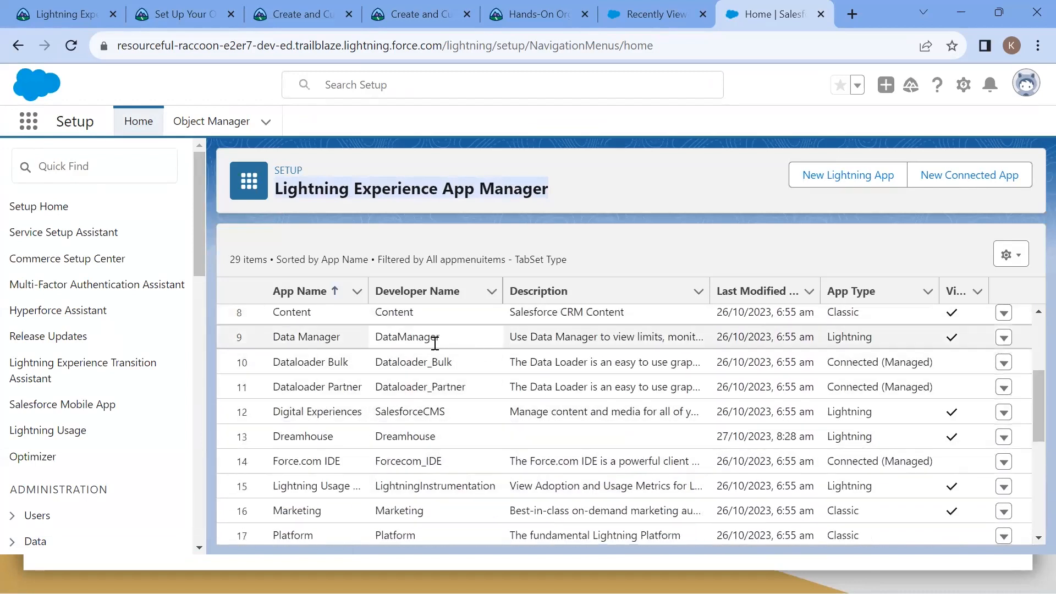
{"action": "scroll", "coordinate": [435, 343], "scroll_direction": "up", "scroll_amount": 3}
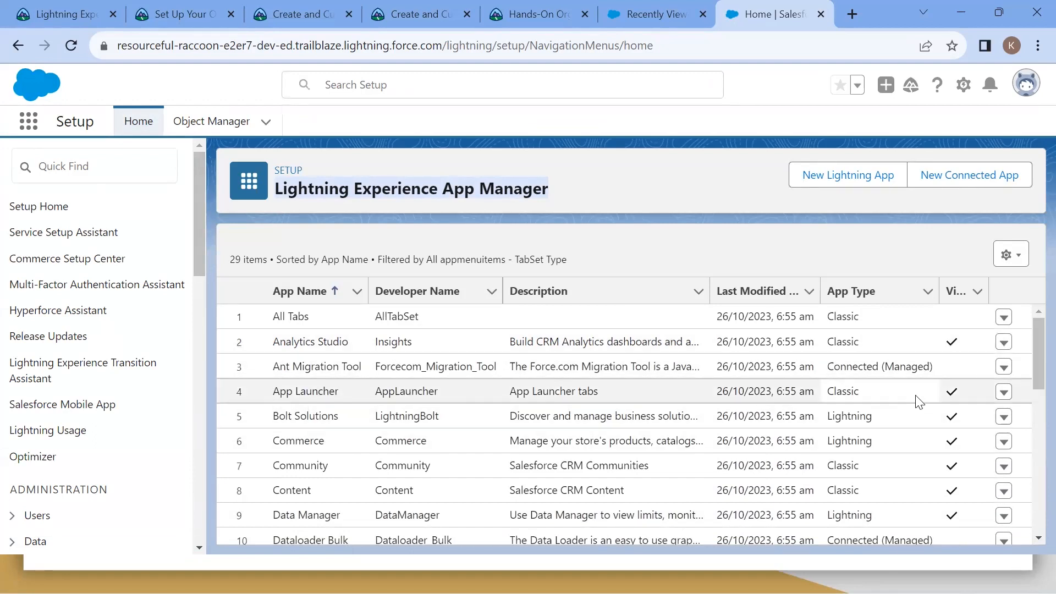
{"action": "scroll", "coordinate": [778, 413], "scroll_direction": "down", "scroll_amount": 4}
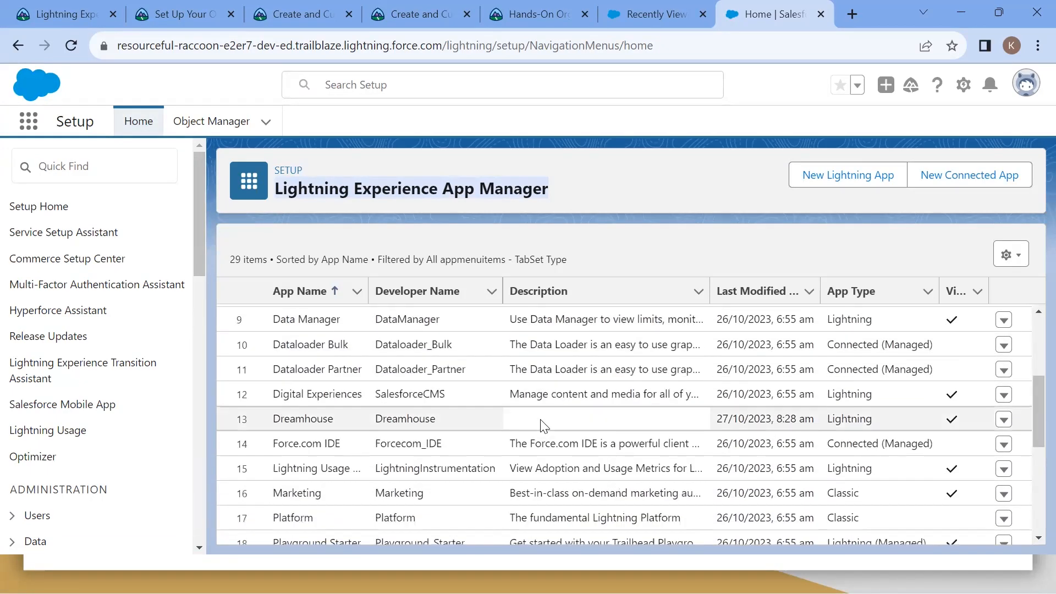
{"action": "left_click", "coordinate": [1004, 422]}
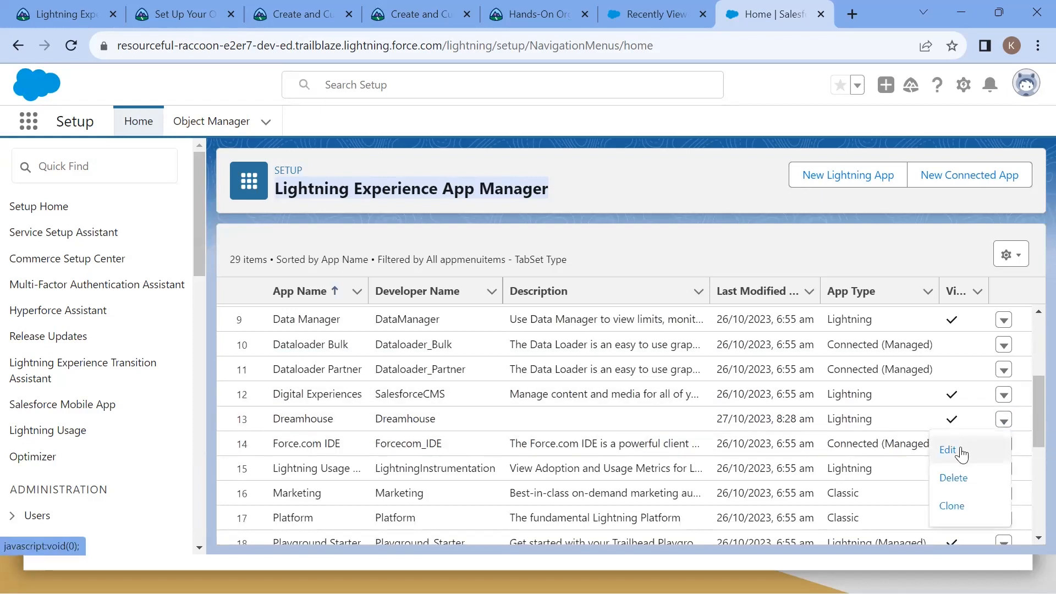
{"action": "left_click", "coordinate": [947, 449]}
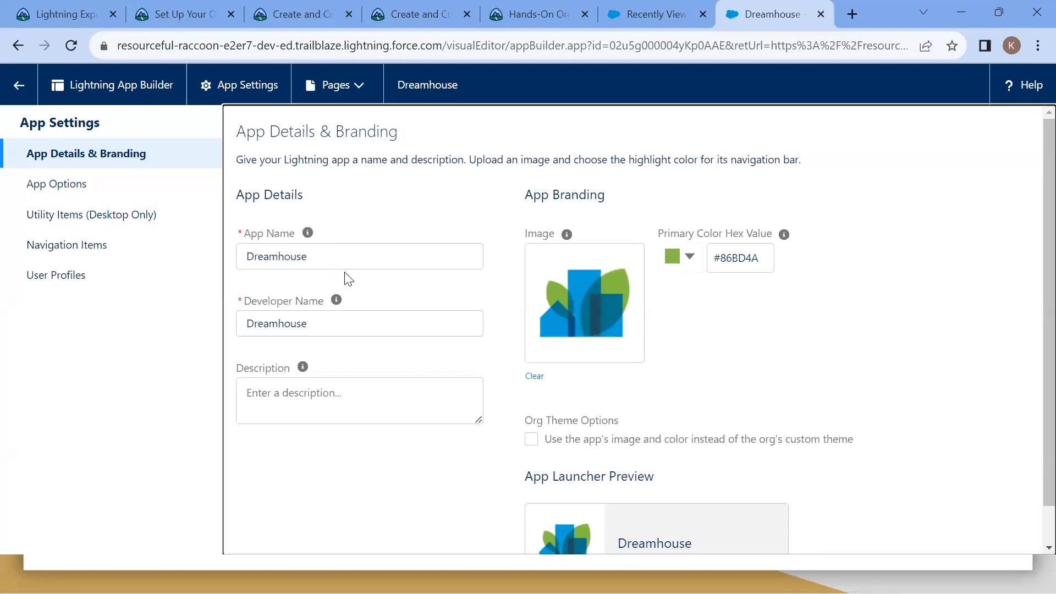
Review the Dreamhouse app's details and branding, app options, utility items, navigation items and user profiles
{"action": "left_click", "coordinate": [326, 250]}
{"action": "left_click", "coordinate": [328, 333]}
{"action": "left_click", "coordinate": [323, 408]}
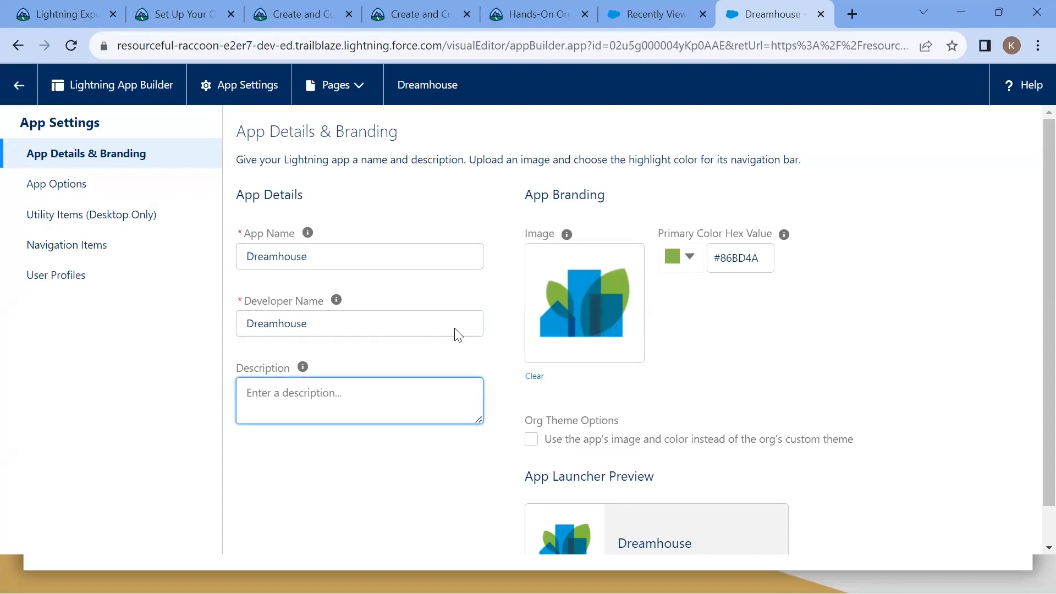
{"action": "left_click", "coordinate": [729, 259]}
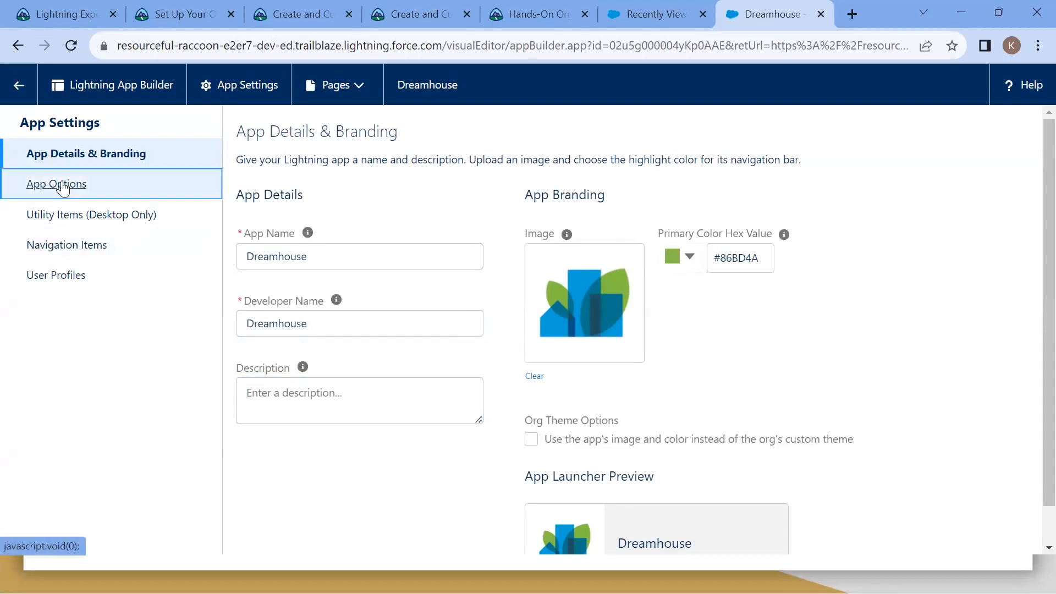
{"action": "left_click", "coordinate": [57, 184]}
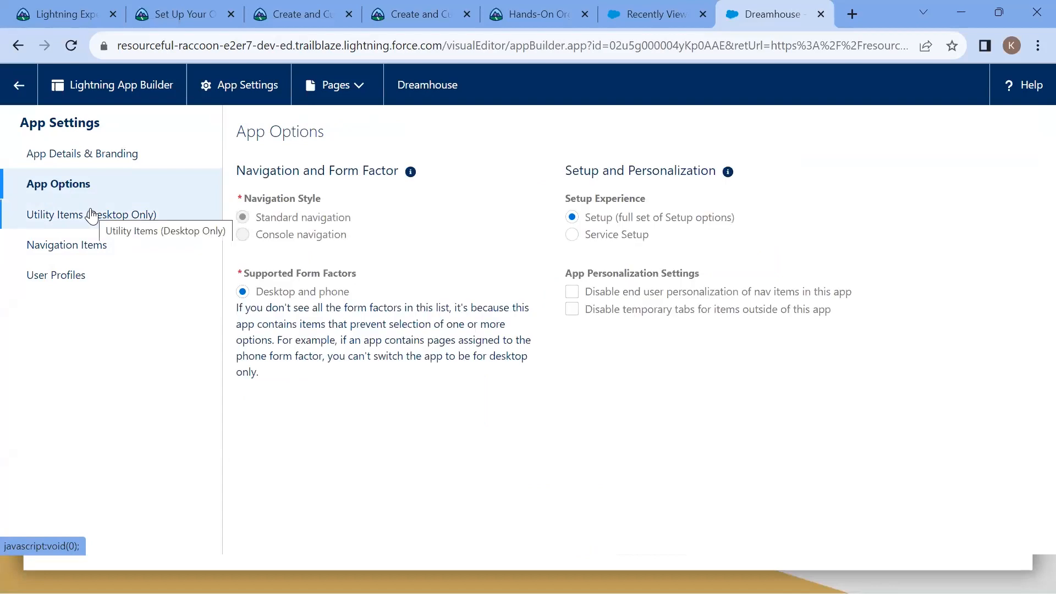
{"action": "left_click", "coordinate": [91, 215]}
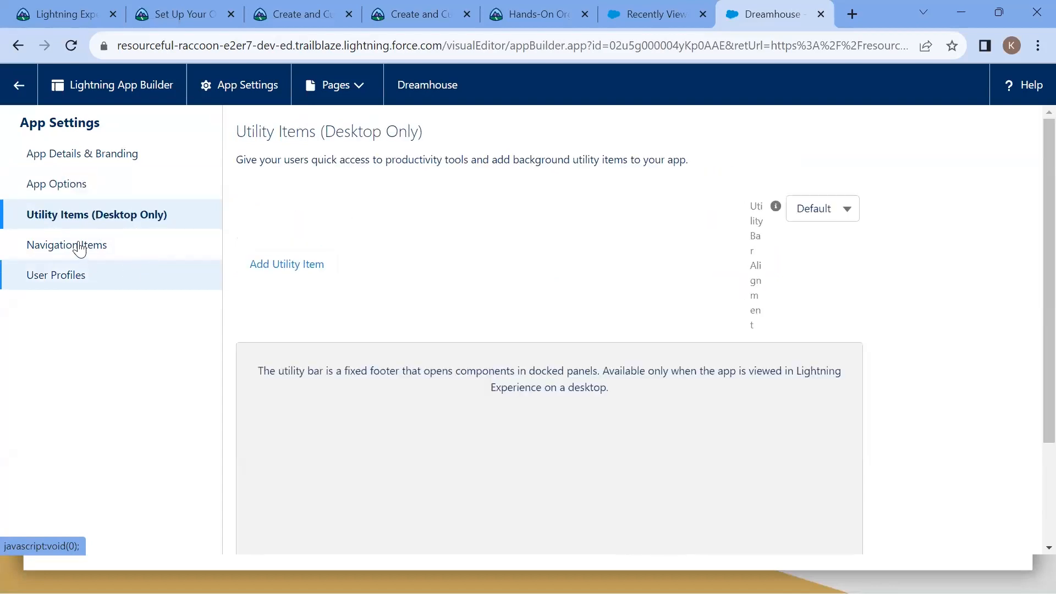
{"action": "scroll", "coordinate": [371, 287], "scroll_direction": "down", "scroll_amount": 3}
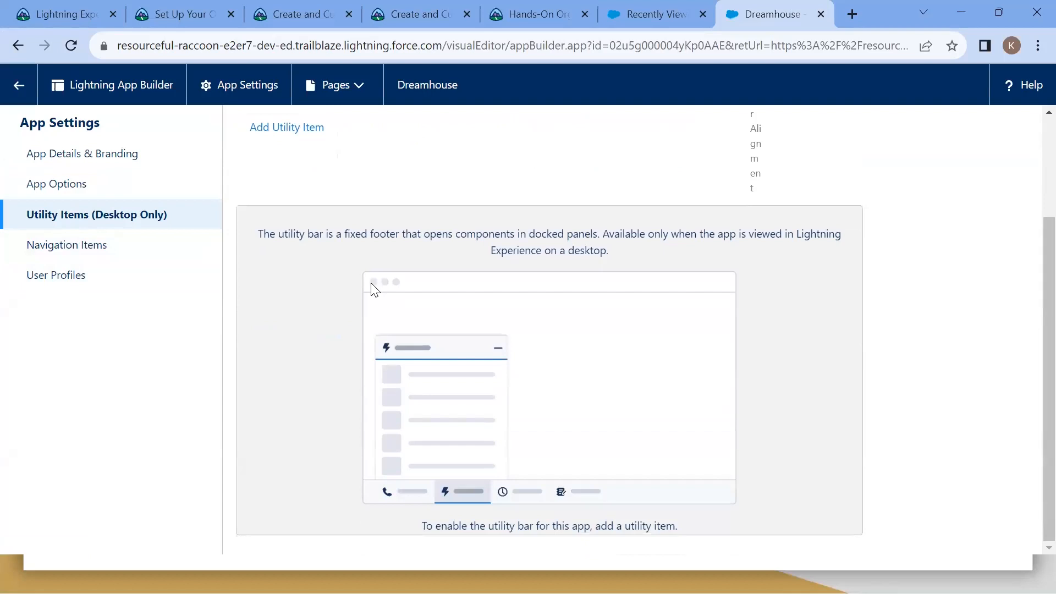
{"action": "left_click", "coordinate": [57, 245]}
{"action": "left_click", "coordinate": [57, 277]}
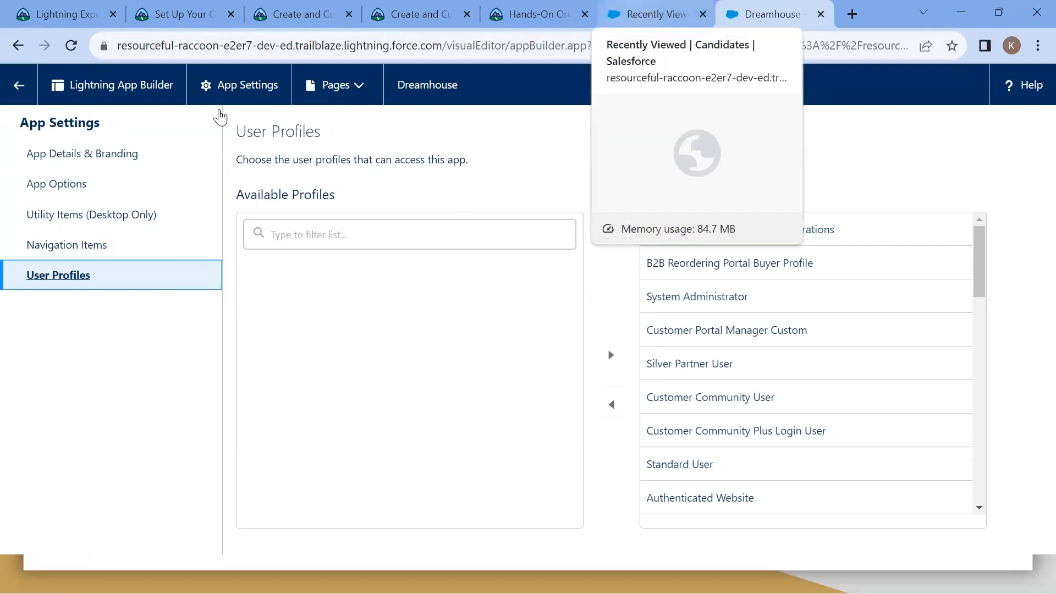
Exit the Dreamhouse settings and show the "Create a Lightning App" slide in the presentation before switching back to App Manager
{"action": "left_click", "coordinate": [28, 91]}
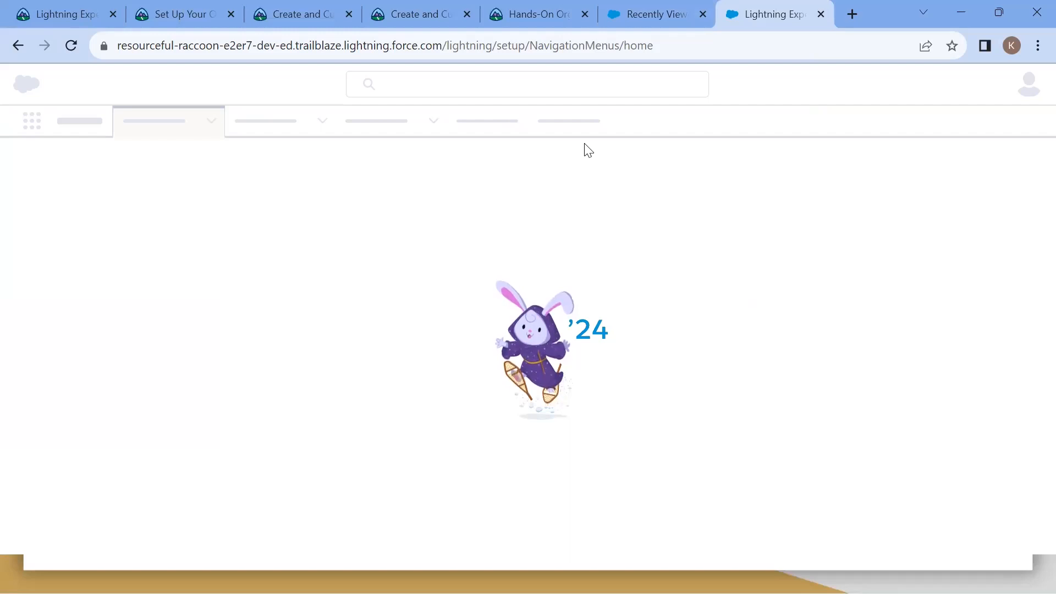
{"action": "key", "text": "alt+Tab"}
{"action": "key", "text": "Right"}
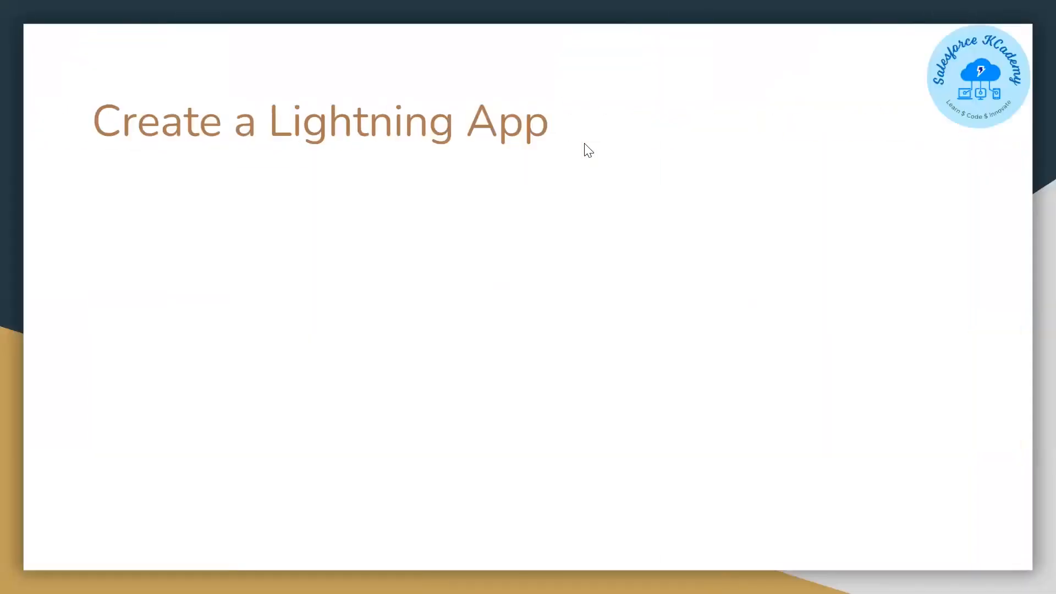
{"action": "key", "text": "alt+Tab"}
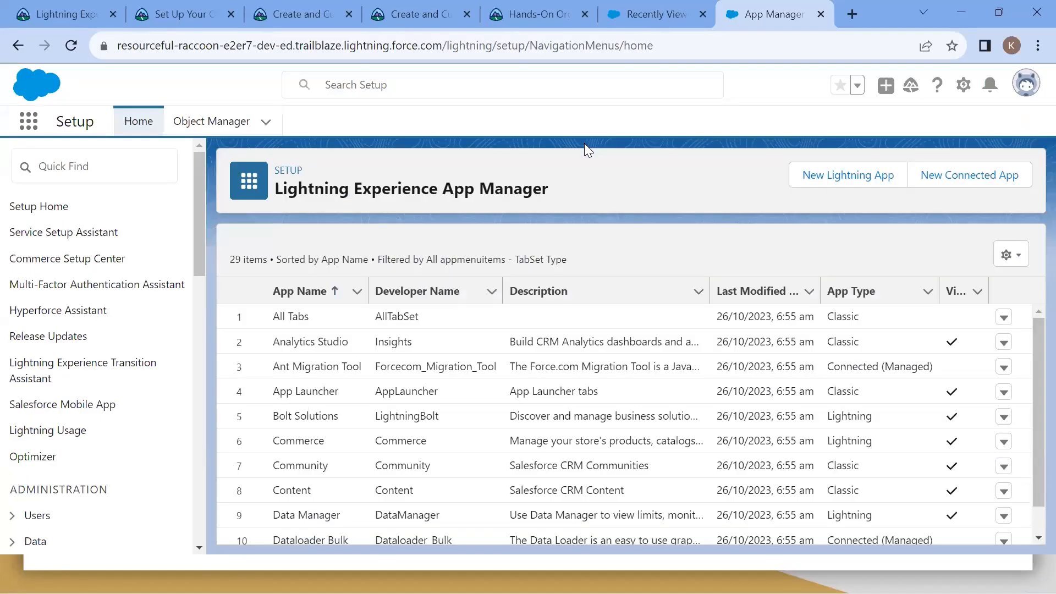
Start a new Lightning app from App Manager and look over its App Details & Branding page
{"action": "left_click_drag", "start_coordinate": [330, 190], "coordinate": [577, 200]}
{"action": "scroll", "coordinate": [412, 342], "scroll_direction": "down", "scroll_amount": 1}
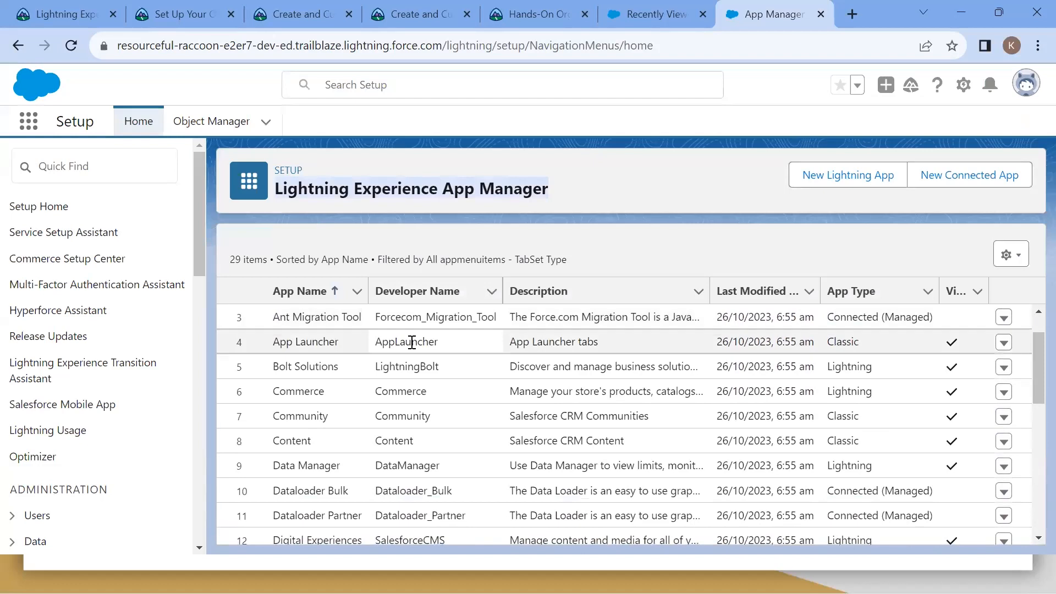
{"action": "scroll", "coordinate": [279, 419], "scroll_direction": "down", "scroll_amount": 5}
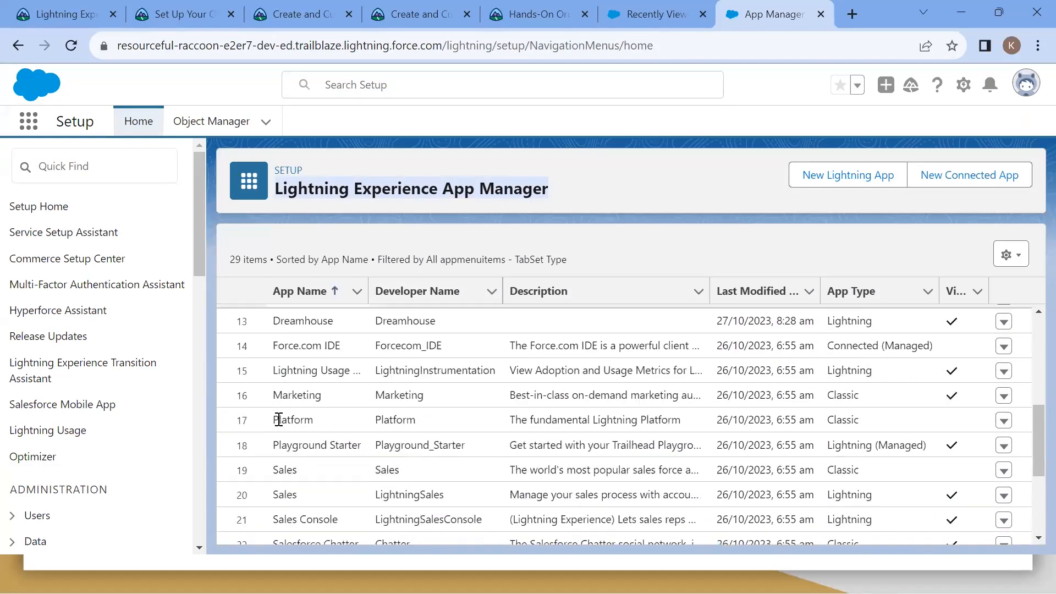
{"action": "scroll", "coordinate": [279, 420], "scroll_direction": "down", "scroll_amount": 1}
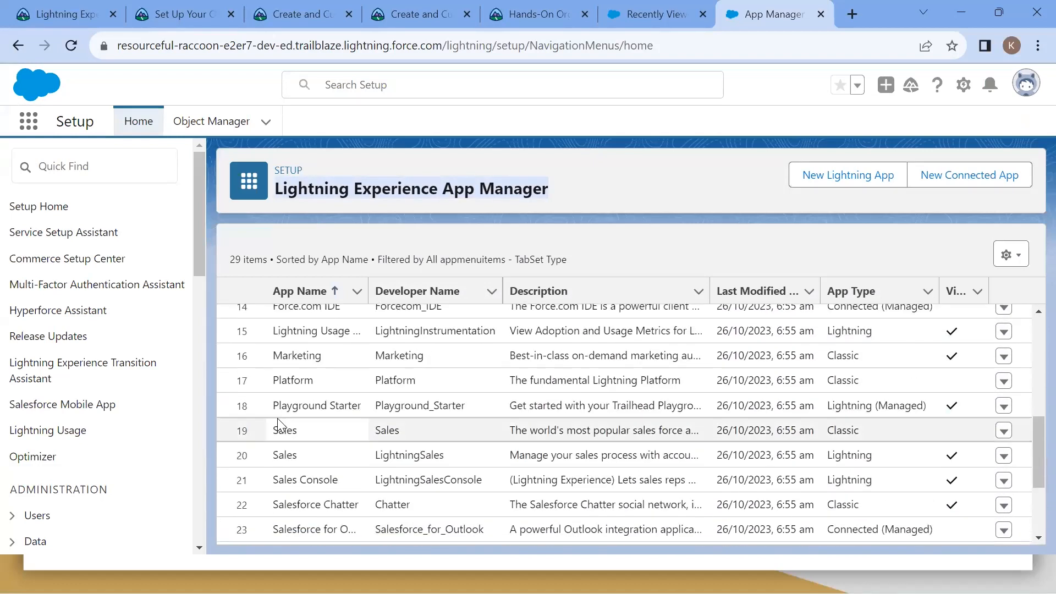
{"action": "left_click", "coordinate": [834, 190]}
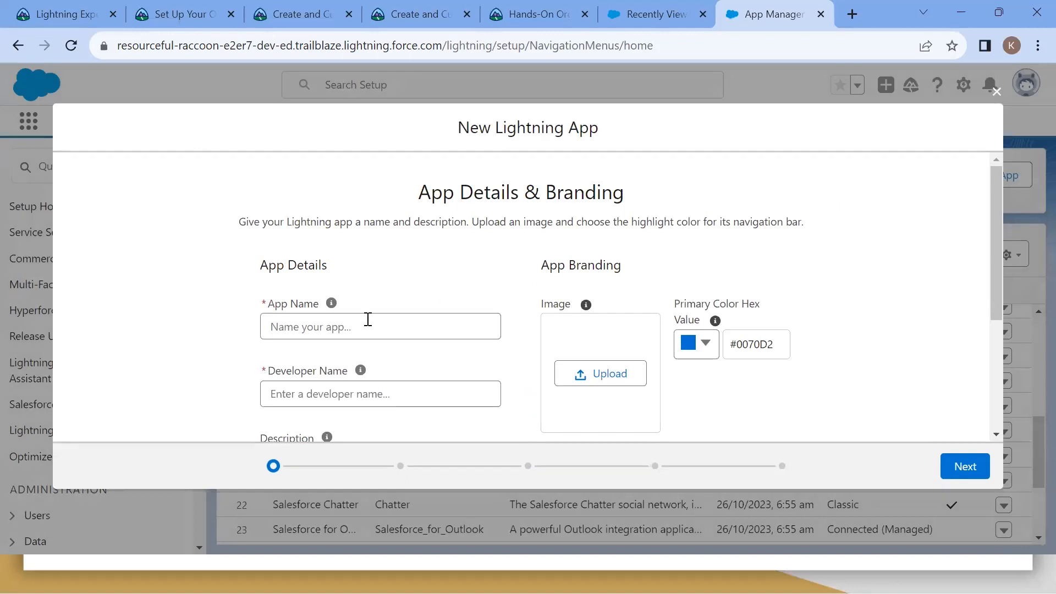
{"action": "scroll", "coordinate": [372, 336], "scroll_direction": "down", "scroll_amount": 2}
{"action": "scroll", "coordinate": [371, 335], "scroll_direction": "up", "scroll_amount": 3}
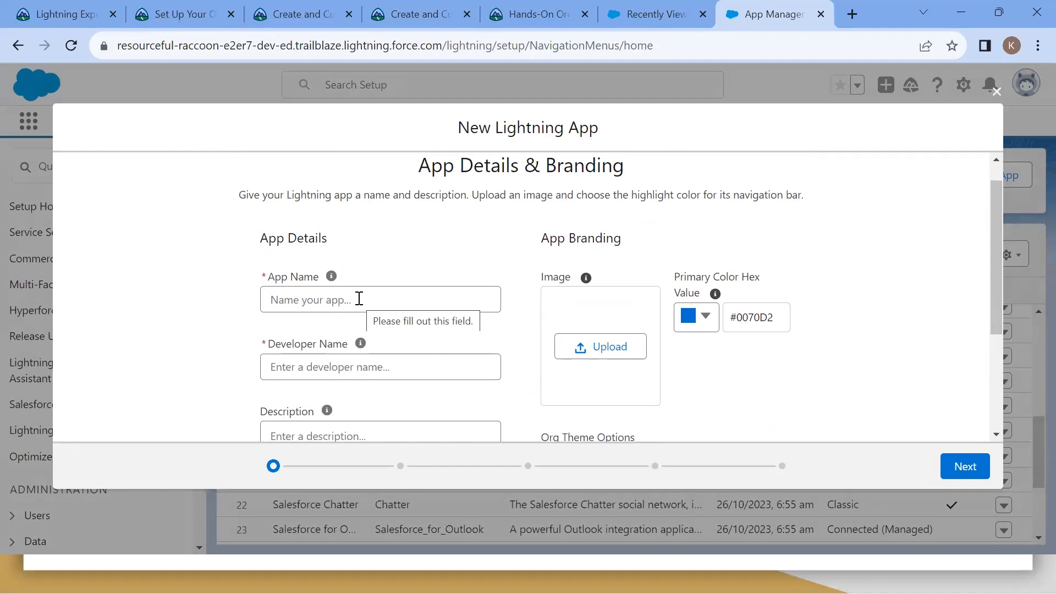
Switch to the Trailhead unit on creating Lightning apps and find the table of parameters for the new app
{"action": "left_click", "coordinate": [290, 14]}
{"action": "scroll", "coordinate": [242, 382], "scroll_direction": "down", "scroll_amount": 6}
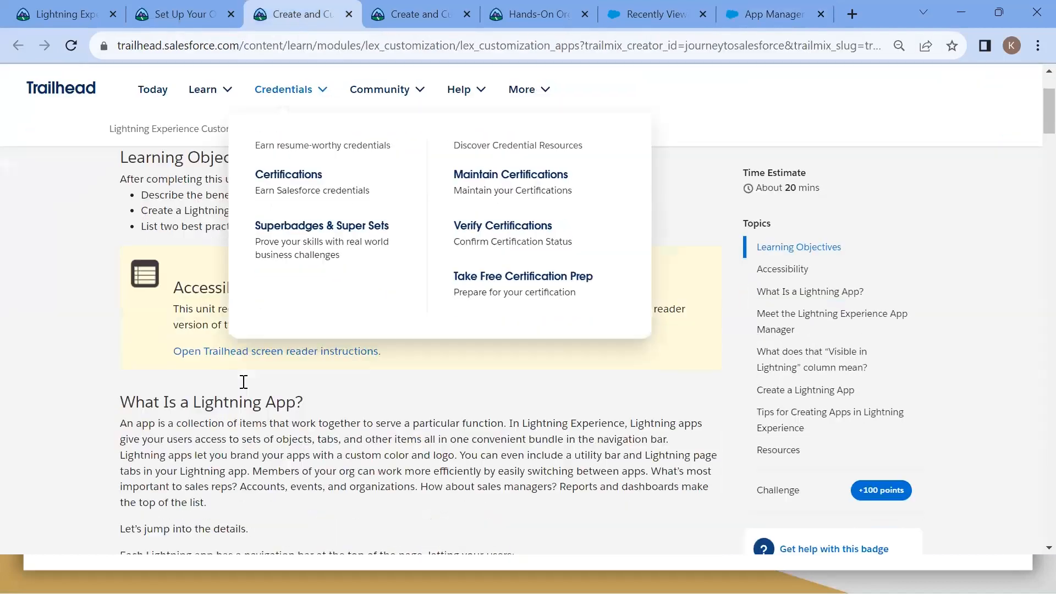
{"action": "scroll", "coordinate": [242, 382], "scroll_direction": "down", "scroll_amount": 20}
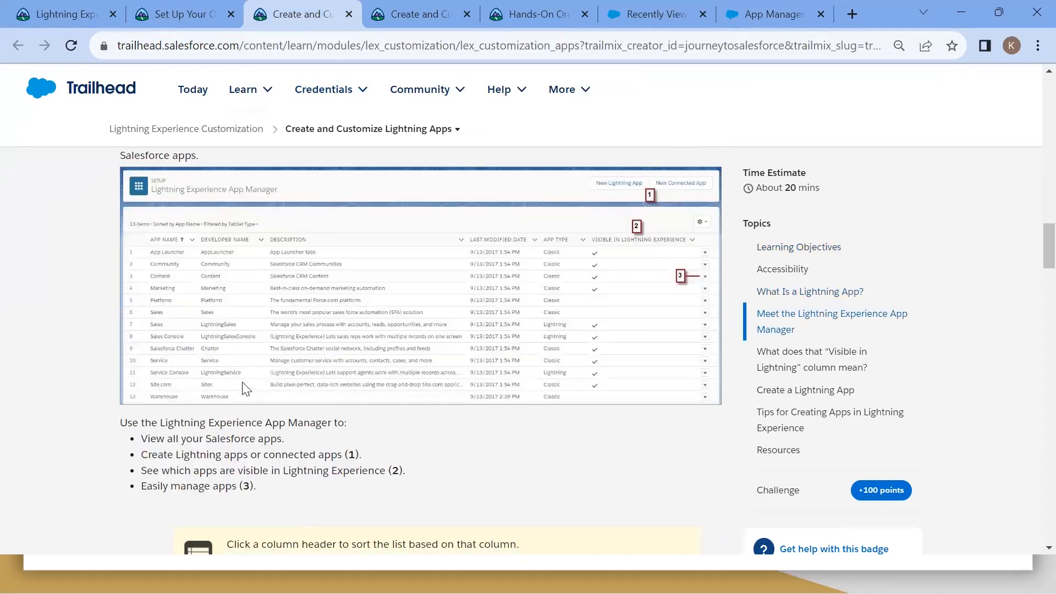
{"action": "scroll", "coordinate": [244, 382], "scroll_direction": "down", "scroll_amount": 10}
{"action": "scroll", "coordinate": [243, 379], "scroll_direction": "up", "scroll_amount": 6}
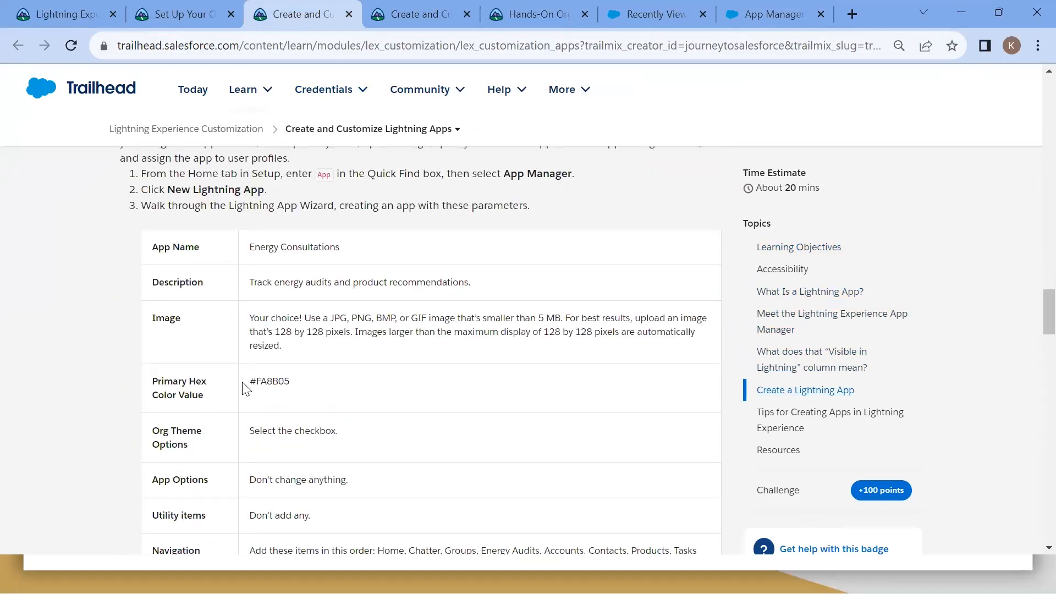
Look over the App Name row in the Trailhead parameter table and detach App Manager into its own maximized window, returning to Trailhead
{"action": "left_click_drag", "start_coordinate": [169, 344], "coordinate": [269, 340]}
{"action": "scroll", "coordinate": [270, 340], "scroll_direction": "down", "scroll_amount": 2}
{"action": "triple_click", "coordinate": [167, 285]}
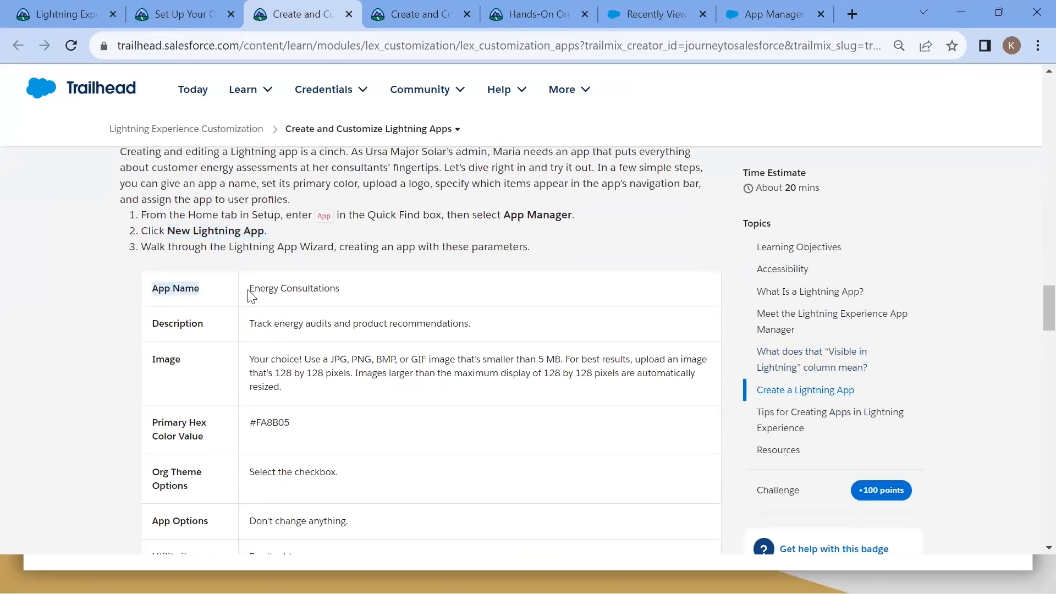
{"action": "triple_click", "coordinate": [315, 289]}
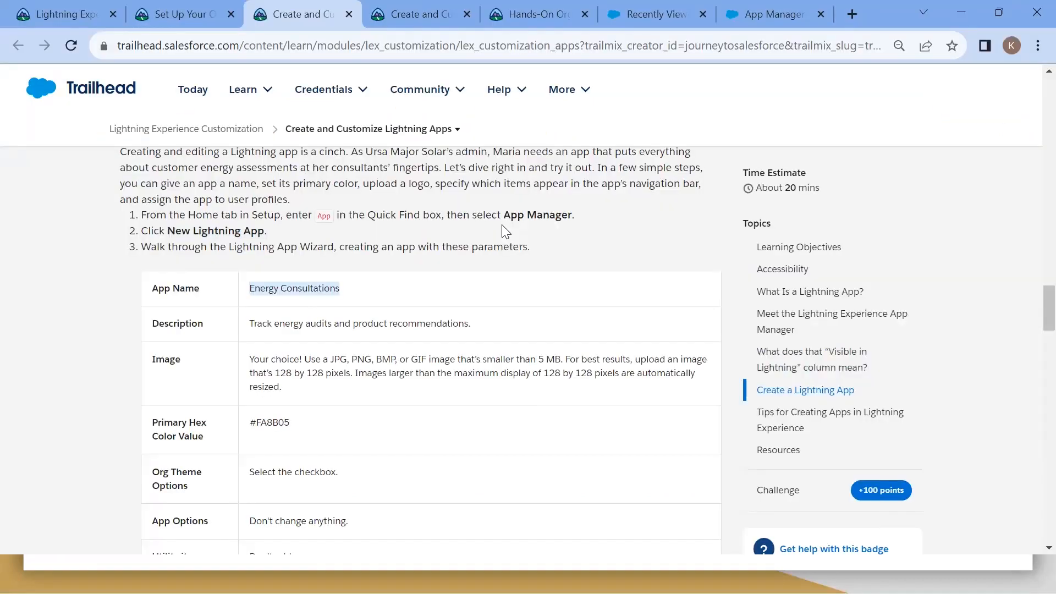
{"action": "left_click", "coordinate": [791, 9]}
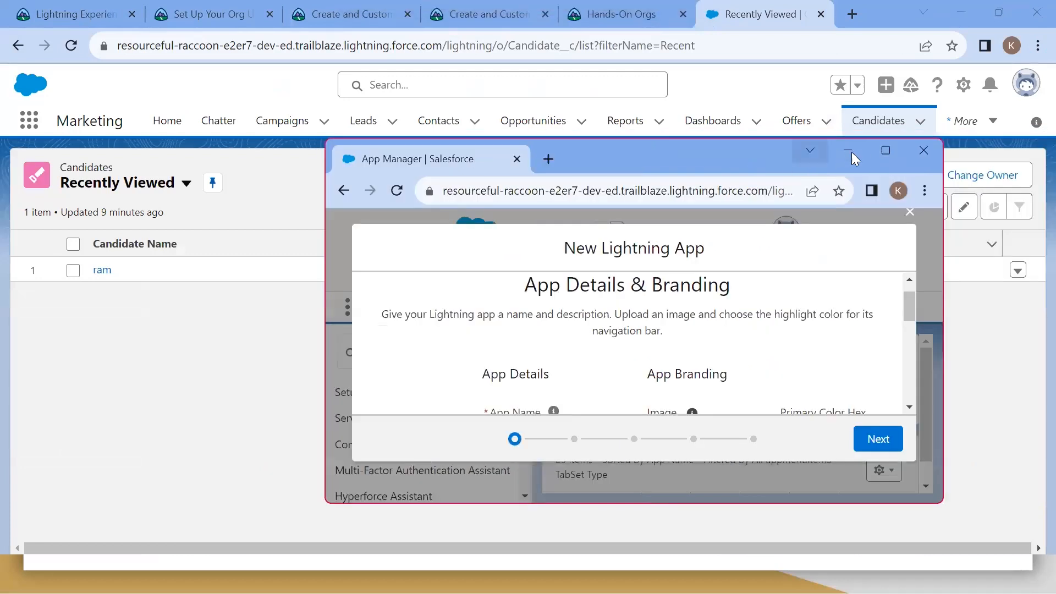
{"action": "left_click", "coordinate": [896, 152]}
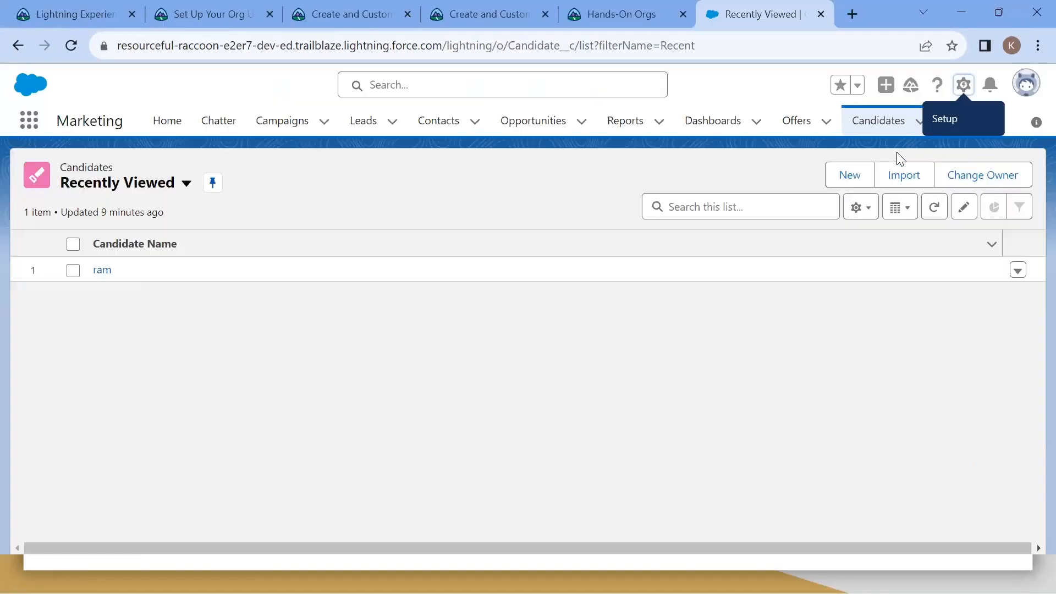
{"action": "left_click", "coordinate": [353, 15]}
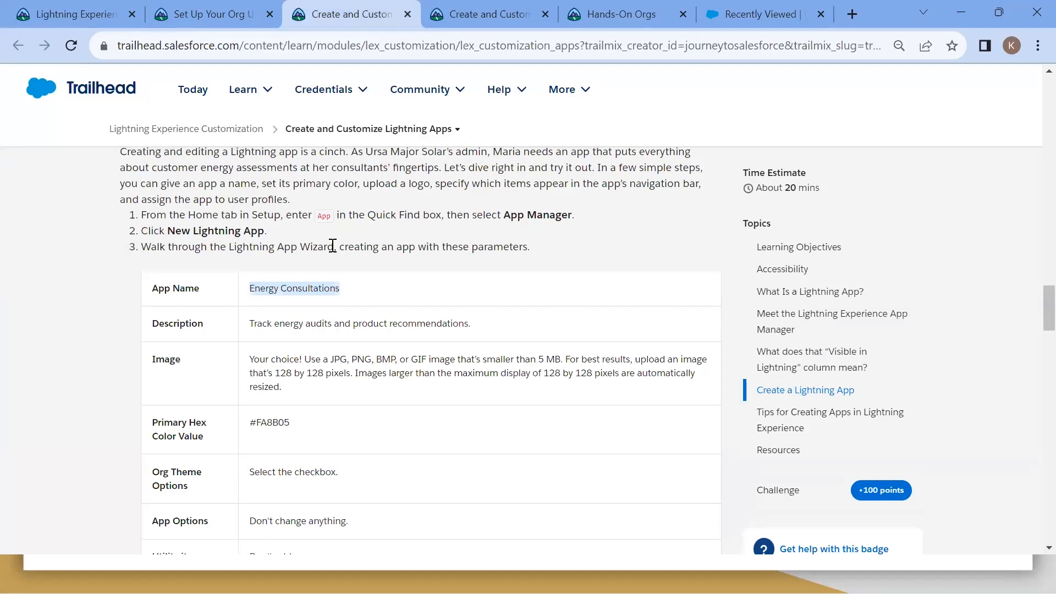
Copy the app name Energy Consultations from the Trailhead table into the New Lightning App form, with Energy_Consultations as the developer name
{"action": "scroll", "coordinate": [332, 245], "scroll_direction": "down", "scroll_amount": 2}
{"action": "scroll", "coordinate": [333, 246], "scroll_direction": "down", "scroll_amount": 1}
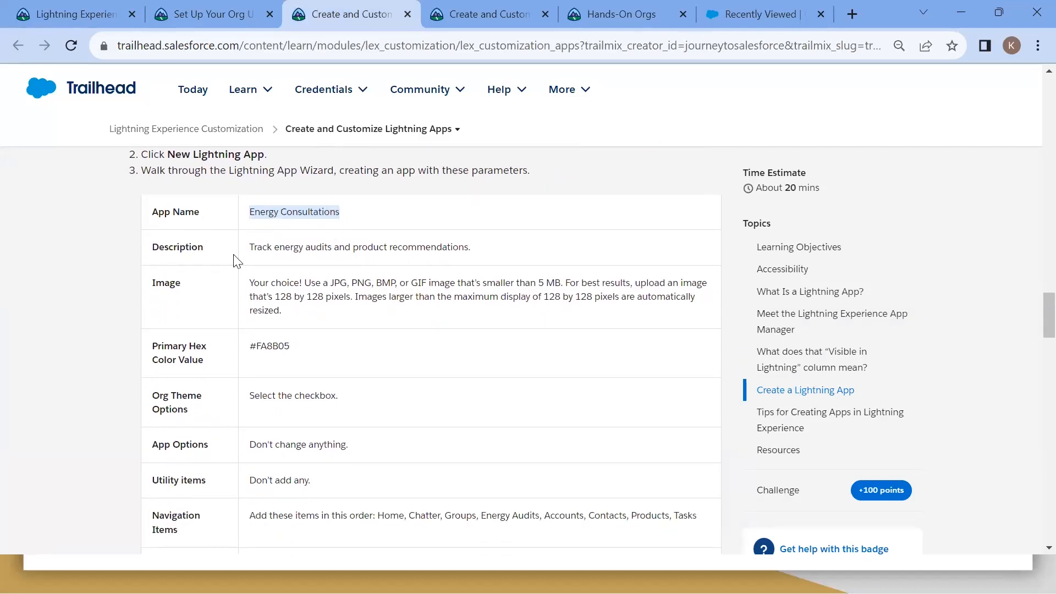
{"action": "scroll", "coordinate": [234, 254], "scroll_direction": "up", "scroll_amount": 4}
{"action": "left_click_drag", "start_coordinate": [119, 309], "coordinate": [321, 305]}
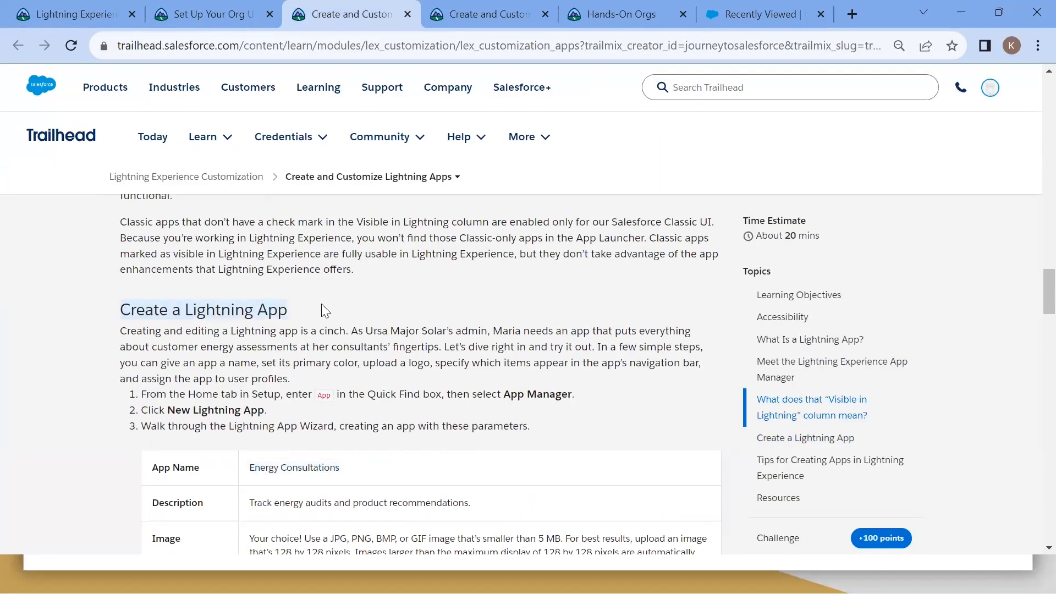
{"action": "scroll", "coordinate": [322, 303], "scroll_direction": "down", "scroll_amount": 2}
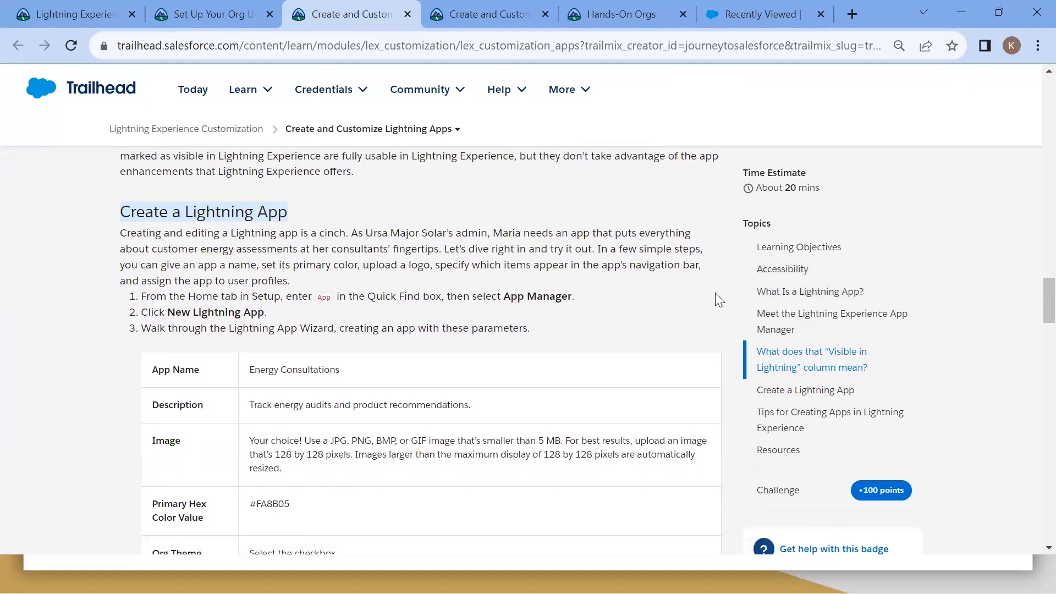
{"action": "scroll", "coordinate": [379, 360], "scroll_direction": "down", "scroll_amount": 1}
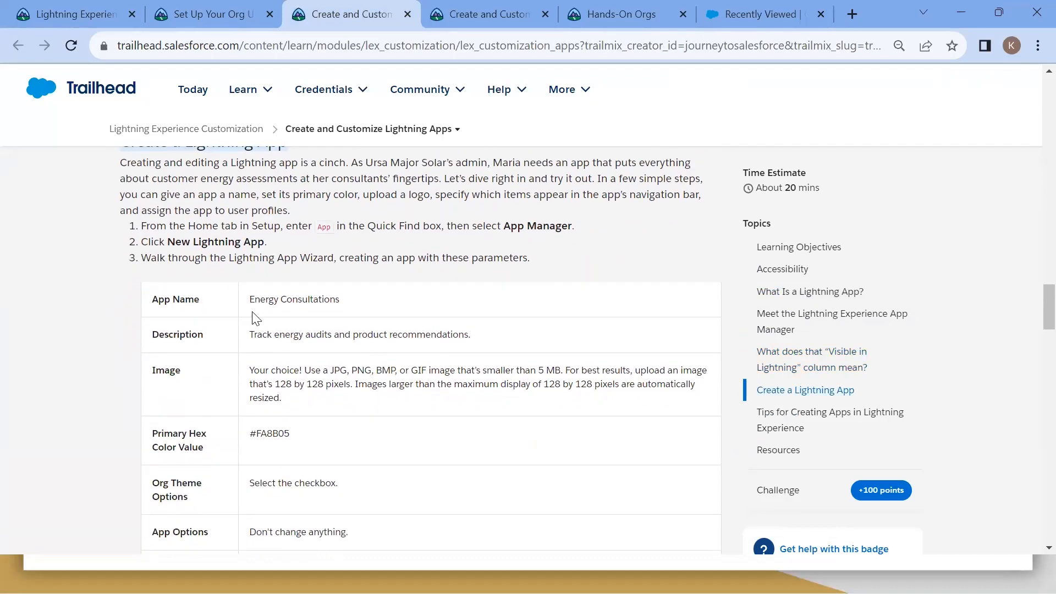
{"action": "left_click_drag", "start_coordinate": [250, 297], "coordinate": [355, 301]}
{"action": "key", "text": "ctrl+c"}
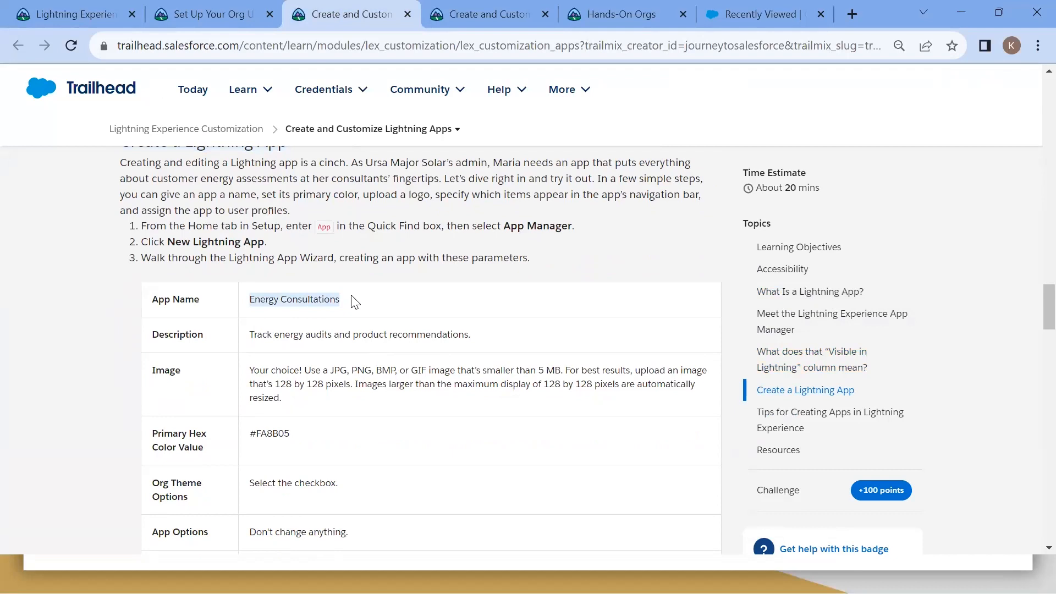
{"action": "key", "text": "alt+Tab"}
{"action": "left_click", "coordinate": [353, 297]}
{"action": "key", "text": "ctrl+v"}
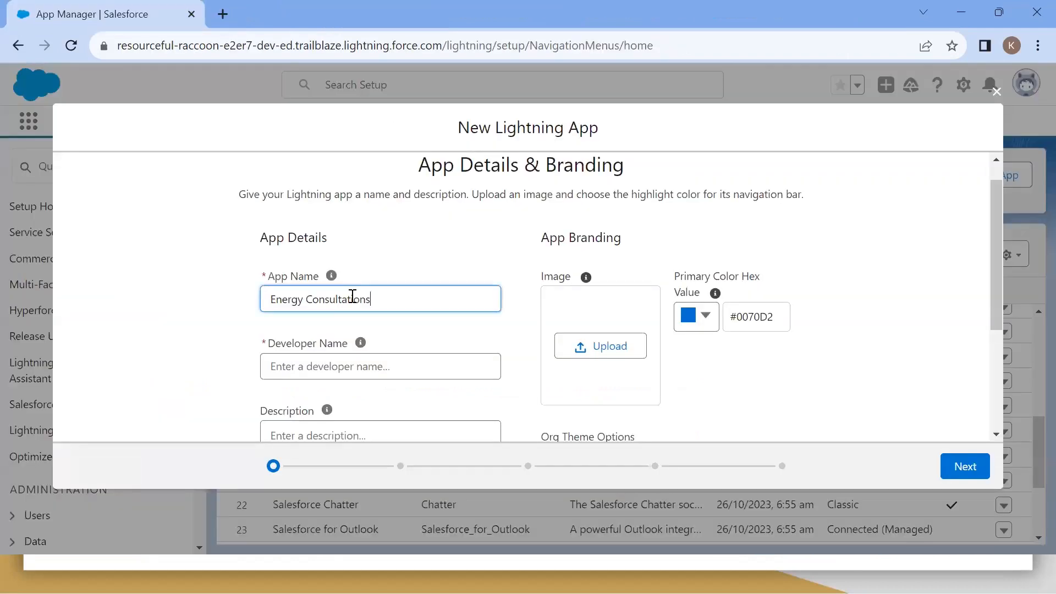
{"action": "left_click", "coordinate": [329, 356]}
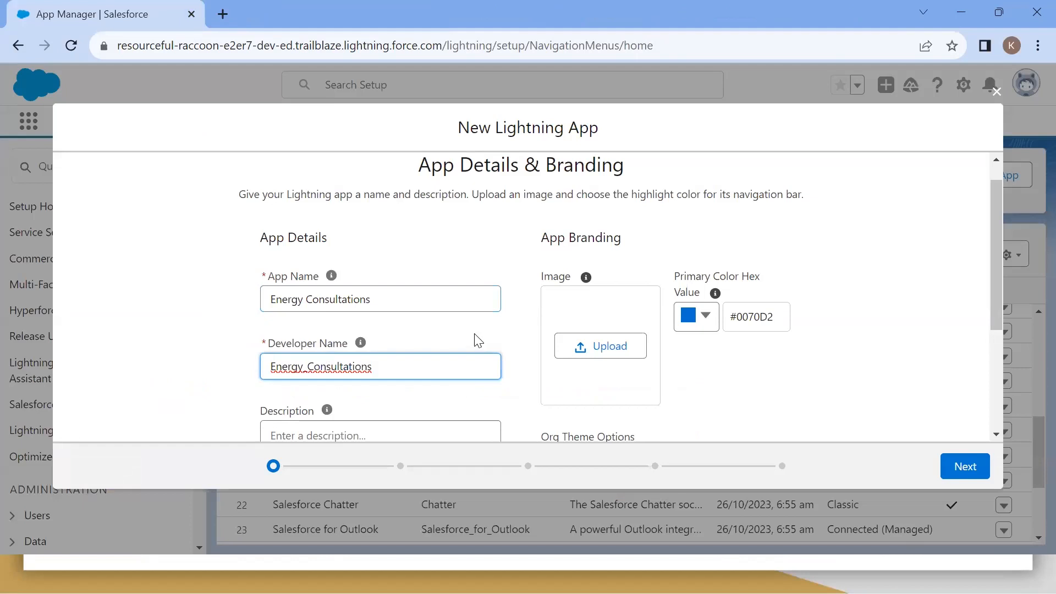
Copy the description "Track energy audits and product recommendations." from the Trailhead table into the new app's description
{"action": "key", "text": "alt+Tab"}
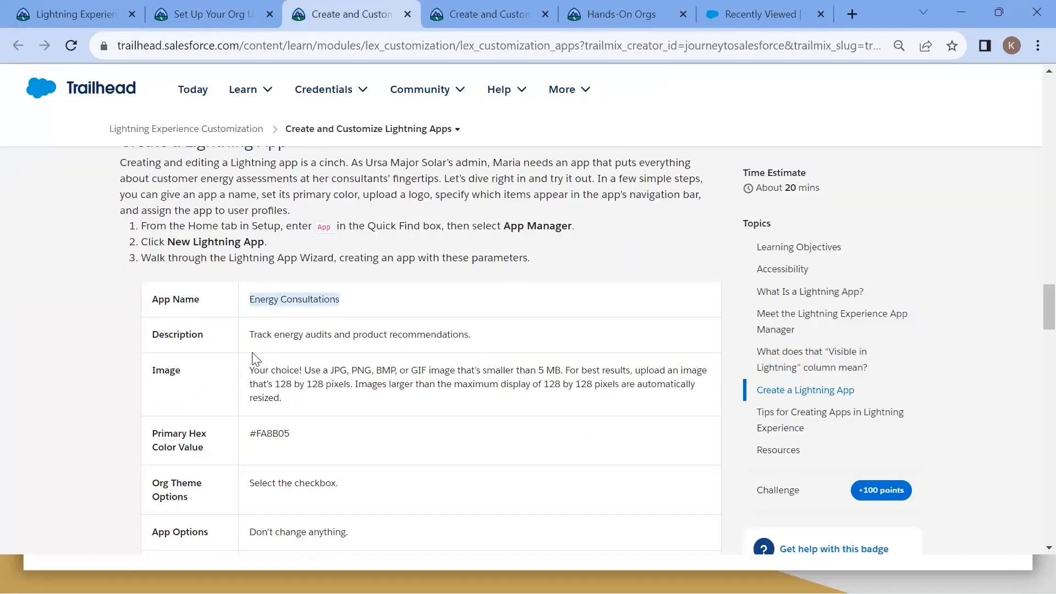
{"action": "left_click_drag", "start_coordinate": [244, 335], "coordinate": [495, 339]}
{"action": "key", "text": "ctrl+c"}
{"action": "key", "text": "alt+Tab"}
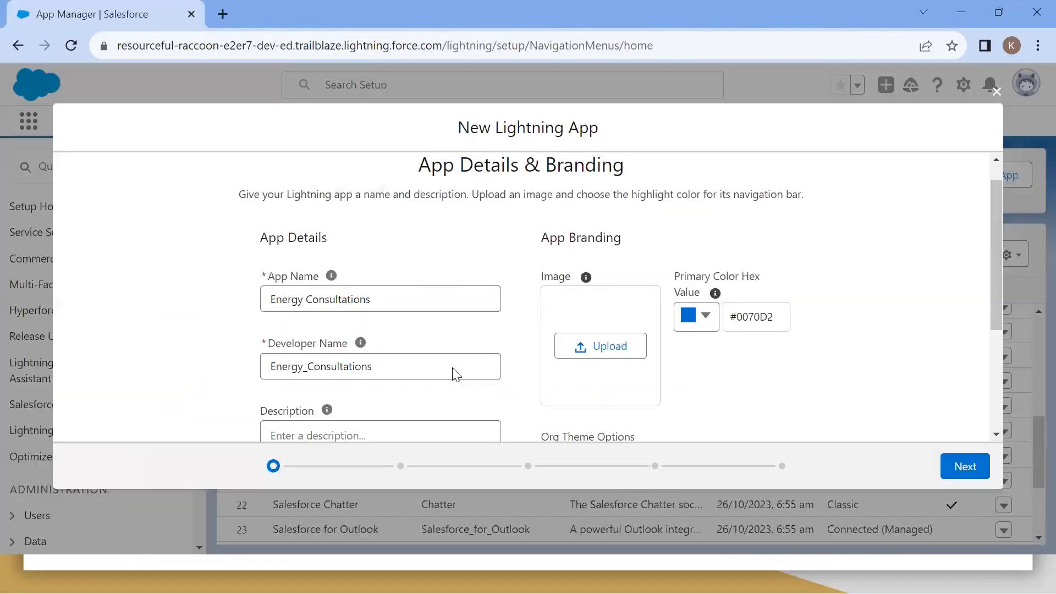
{"action": "scroll", "coordinate": [372, 361], "scroll_direction": "down", "scroll_amount": 2}
{"action": "left_click", "coordinate": [373, 362]}
{"action": "key", "text": "ctrl+v"}
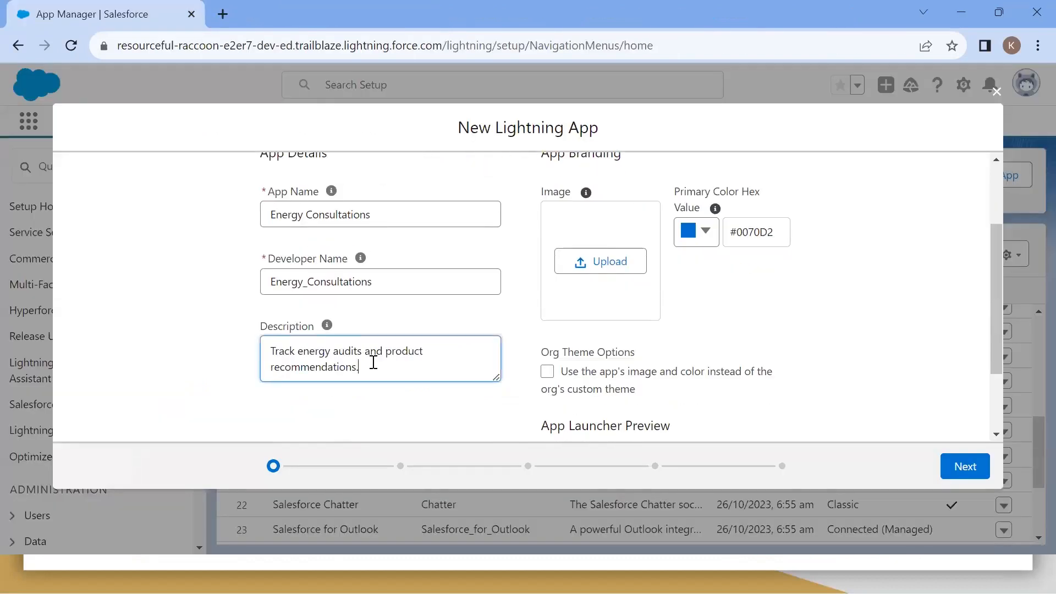
Check the image requirements in Trailhead and try to upload Untitled-1 (3).png from Downloads as the app's image
{"action": "key", "text": "alt+Tab"}
{"action": "scroll", "coordinate": [297, 397], "scroll_direction": "down", "scroll_amount": 1}
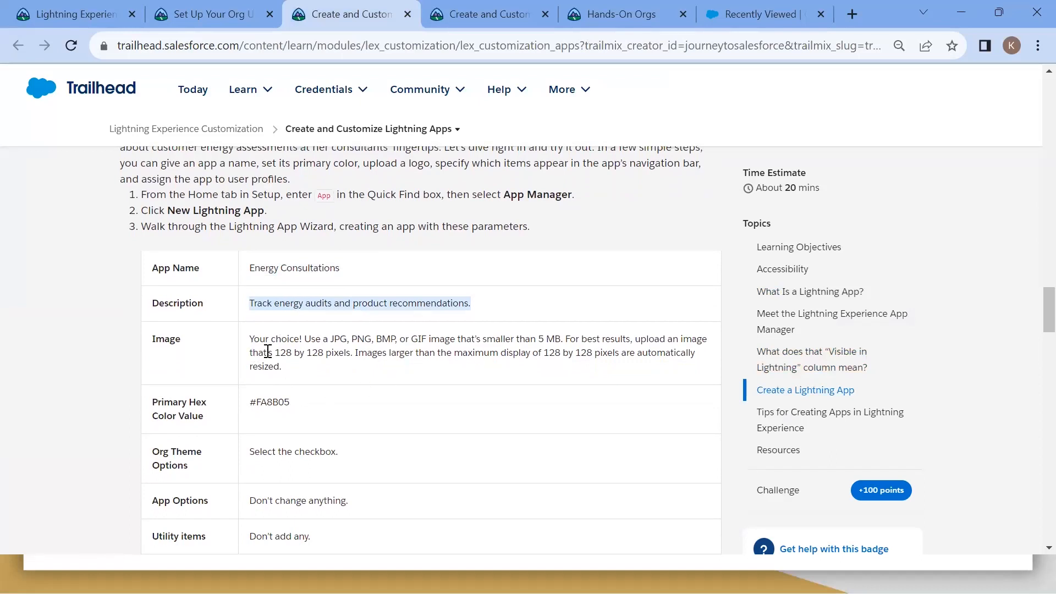
{"action": "key", "text": "alt+Tab"}
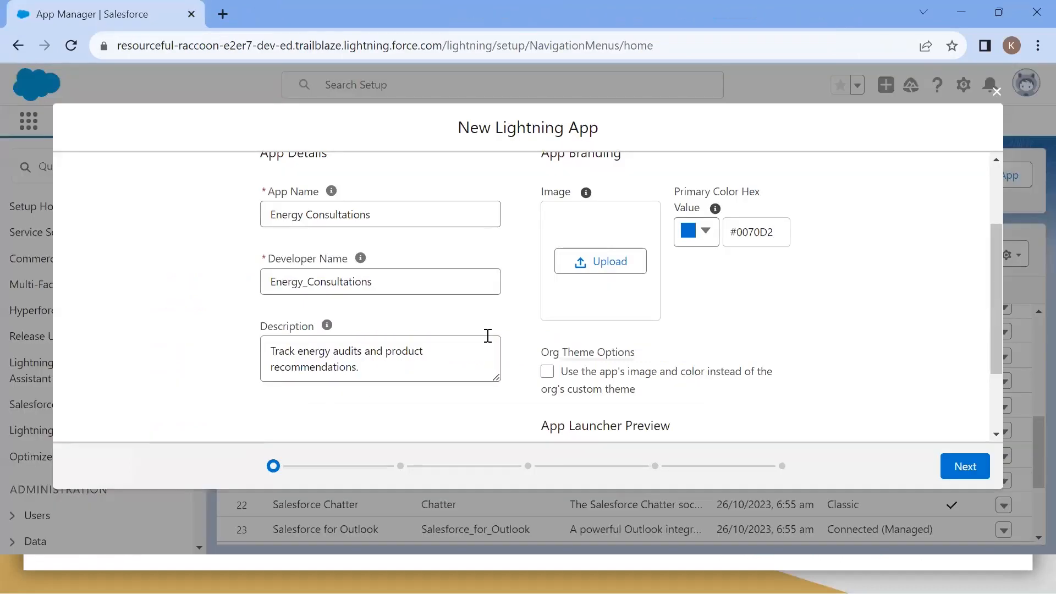
{"action": "left_click", "coordinate": [602, 263]}
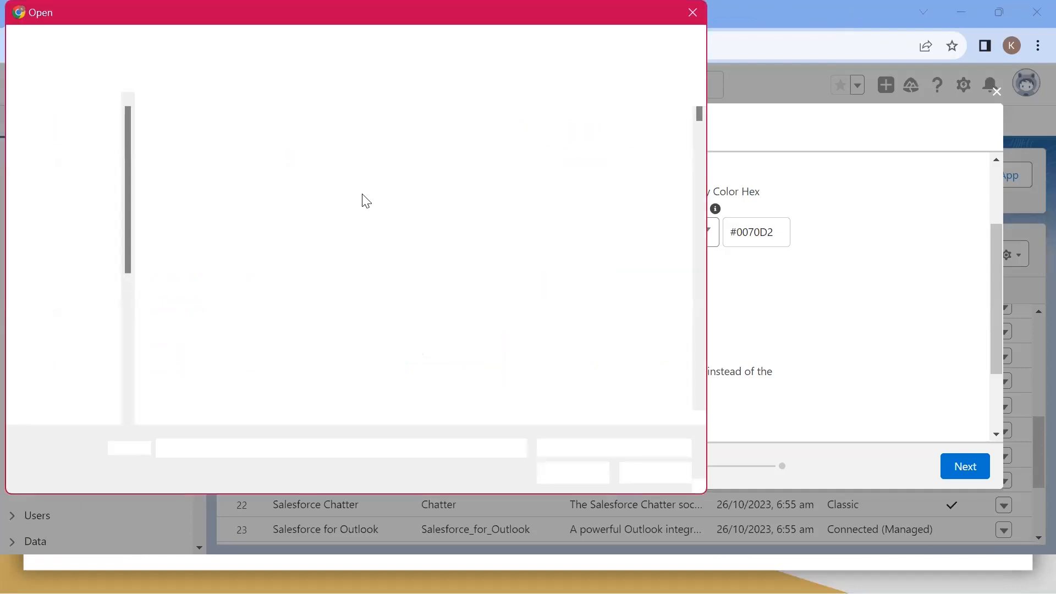
{"action": "left_click", "coordinate": [253, 49]}
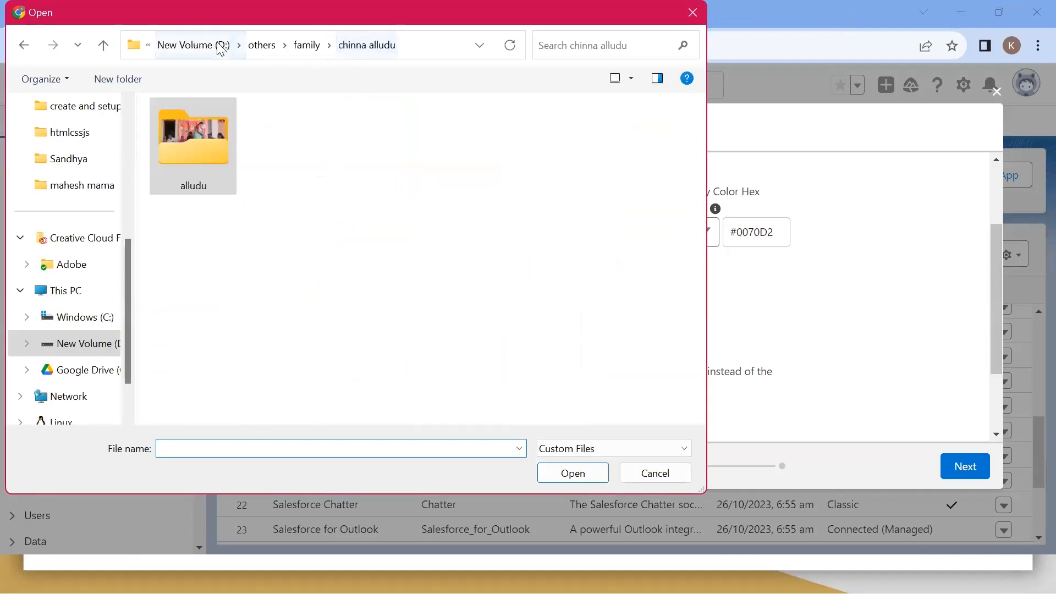
{"action": "left_click", "coordinate": [212, 43]}
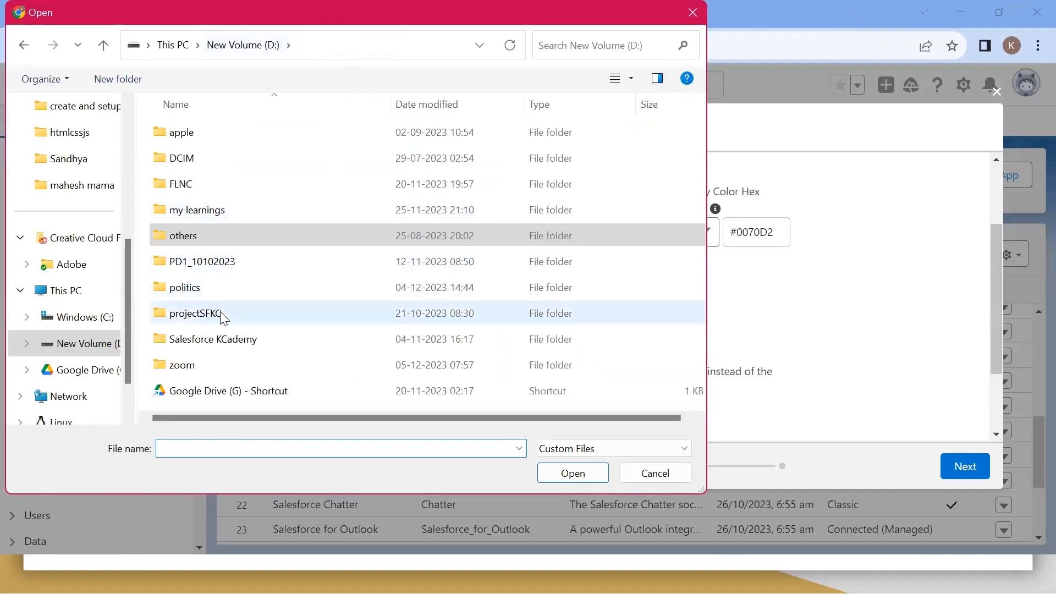
{"action": "double_click", "coordinate": [211, 367]}
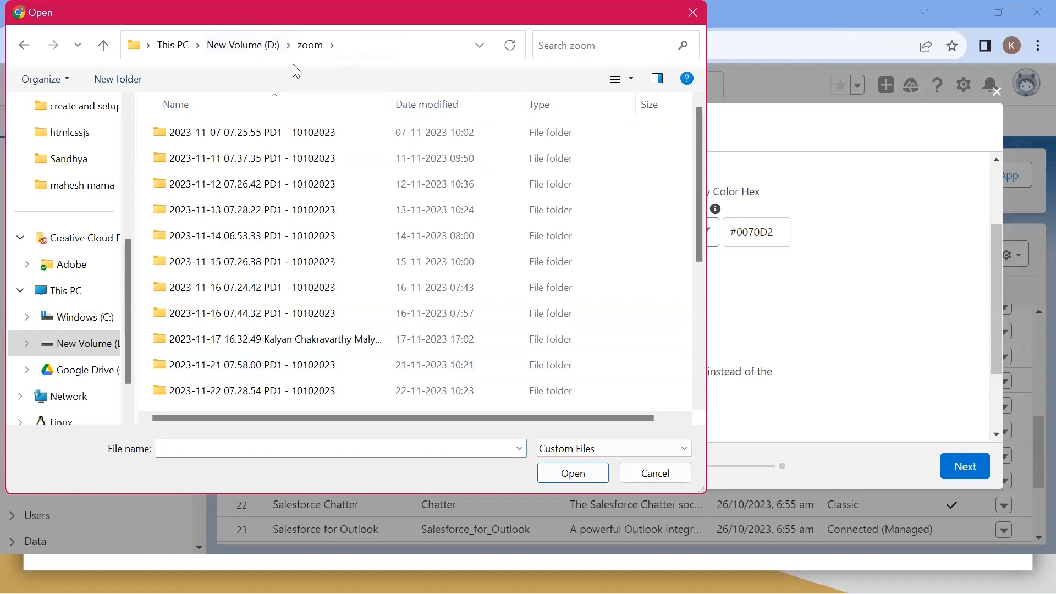
{"action": "left_click", "coordinate": [250, 45]}
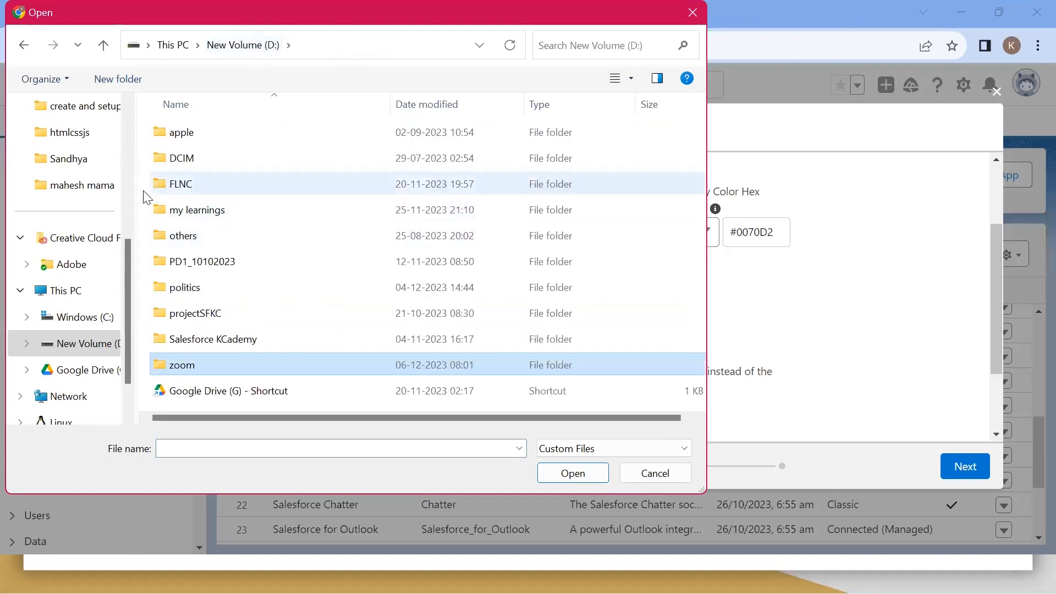
{"action": "scroll", "coordinate": [86, 236], "scroll_direction": "up", "scroll_amount": 5}
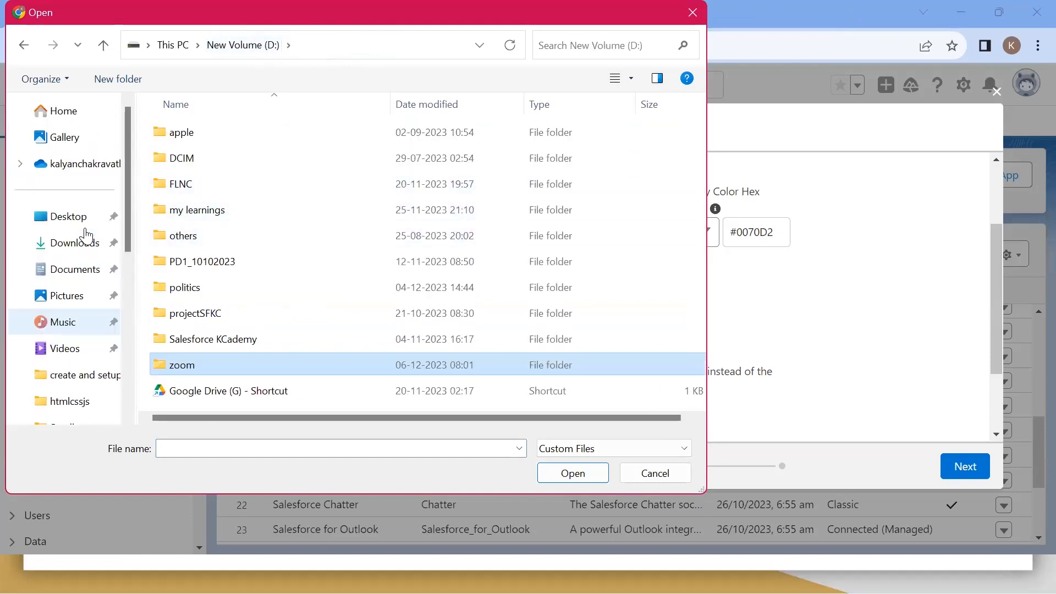
{"action": "left_click", "coordinate": [53, 253]}
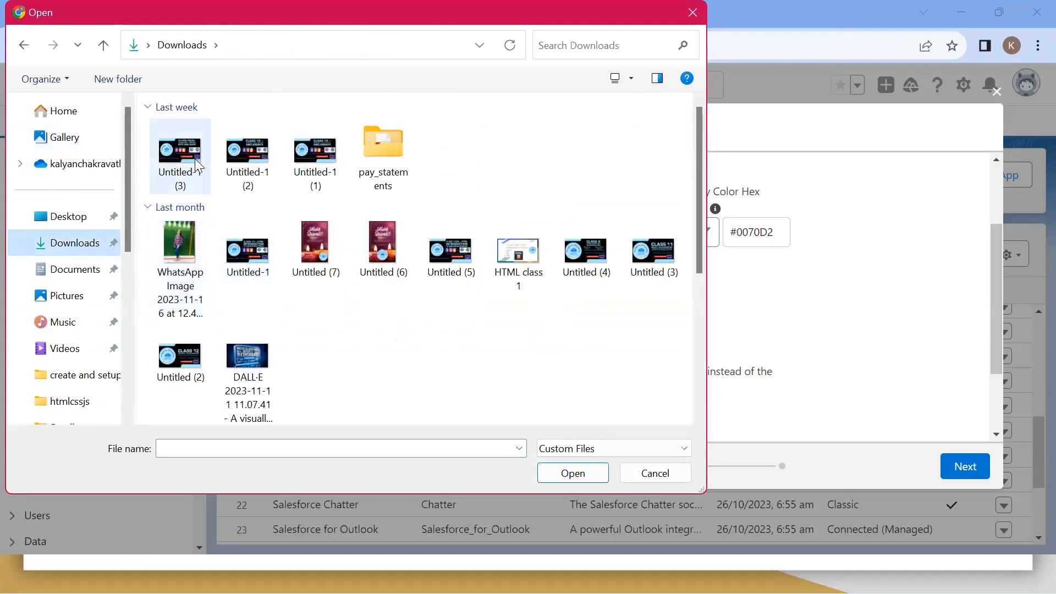
{"action": "left_click", "coordinate": [195, 158]}
{"action": "left_click", "coordinate": [582, 470]}
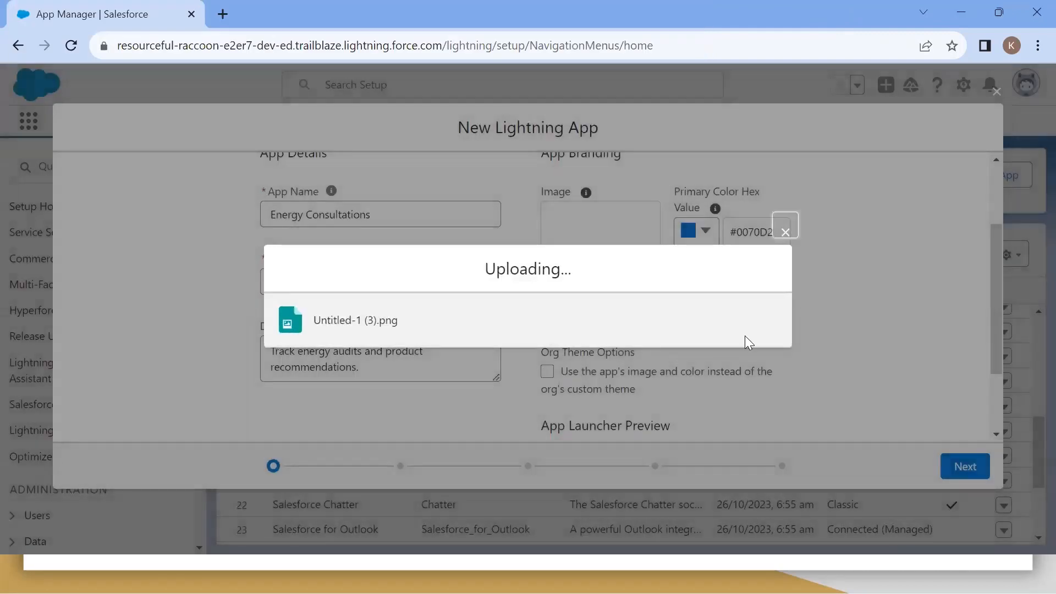
{"action": "left_click", "coordinate": [785, 228]}
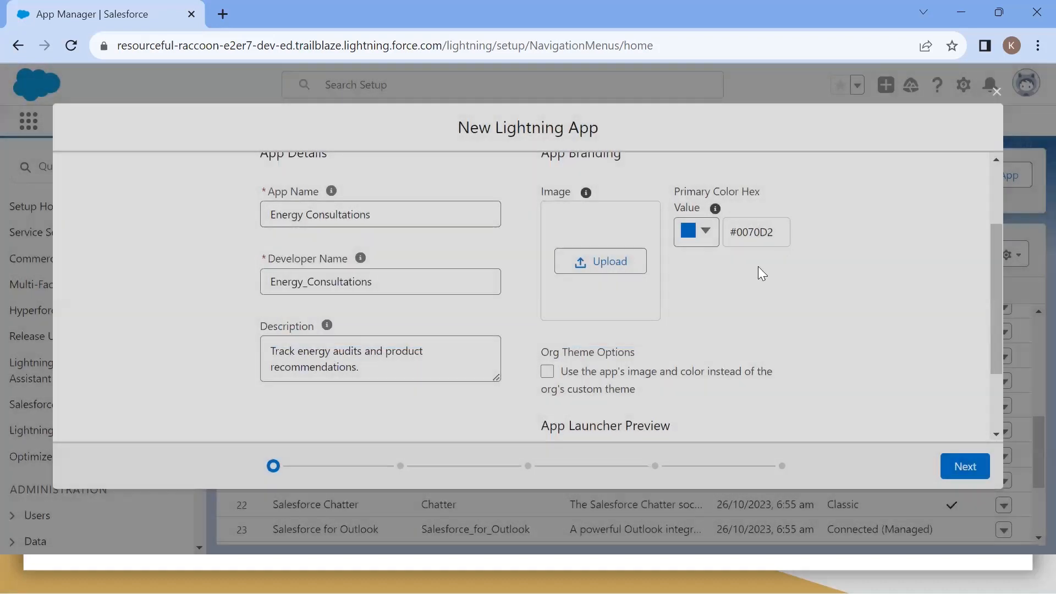
Choose a muted green, #86A46F, as the app's primary color with the color picker
{"action": "left_click", "coordinate": [698, 231]}
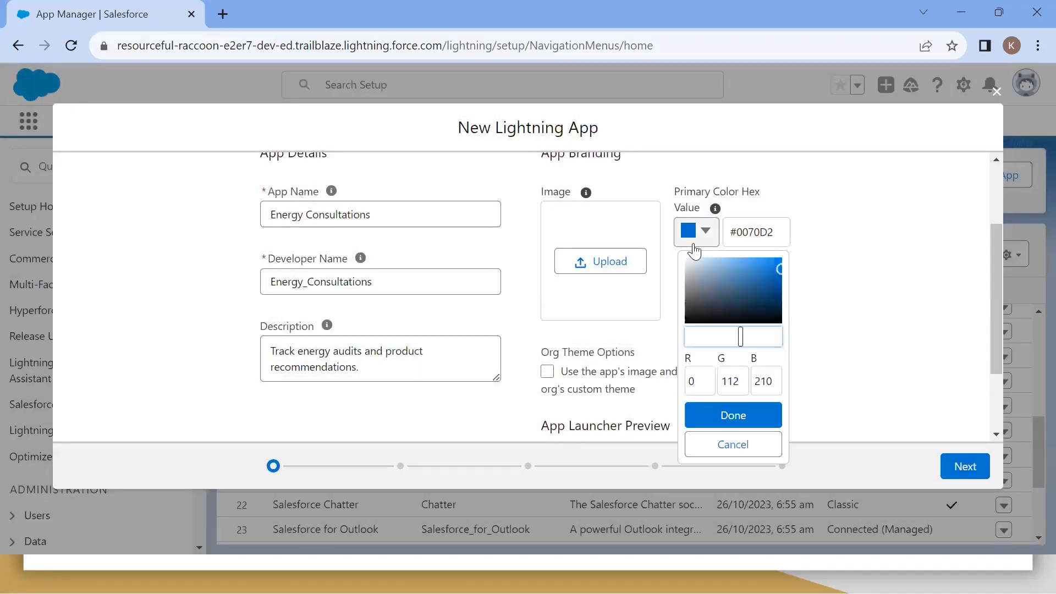
{"action": "left_click", "coordinate": [716, 280]}
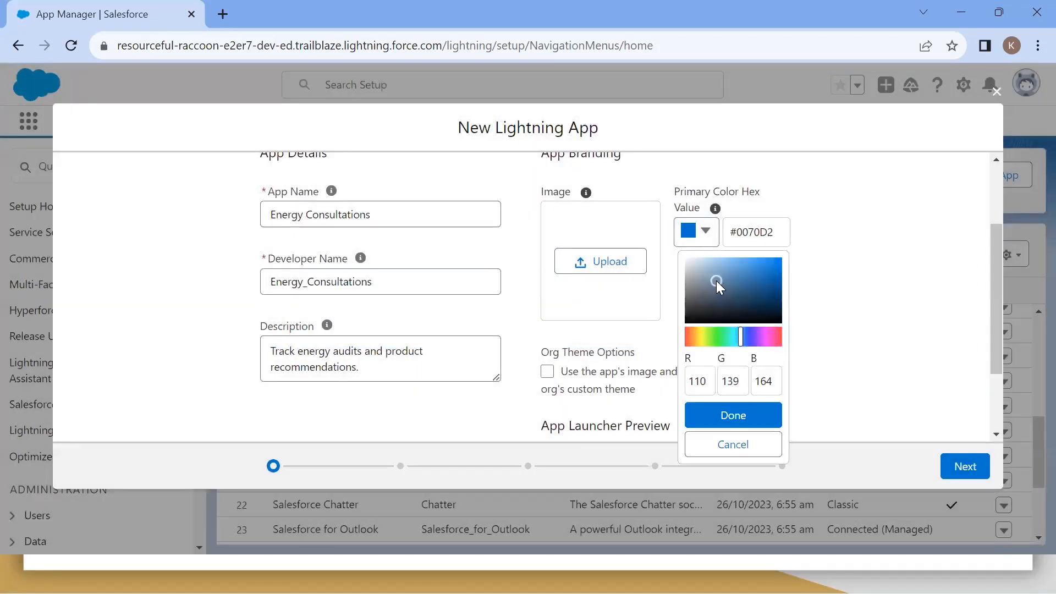
{"action": "left_click", "coordinate": [711, 333]}
{"action": "left_click", "coordinate": [735, 416]}
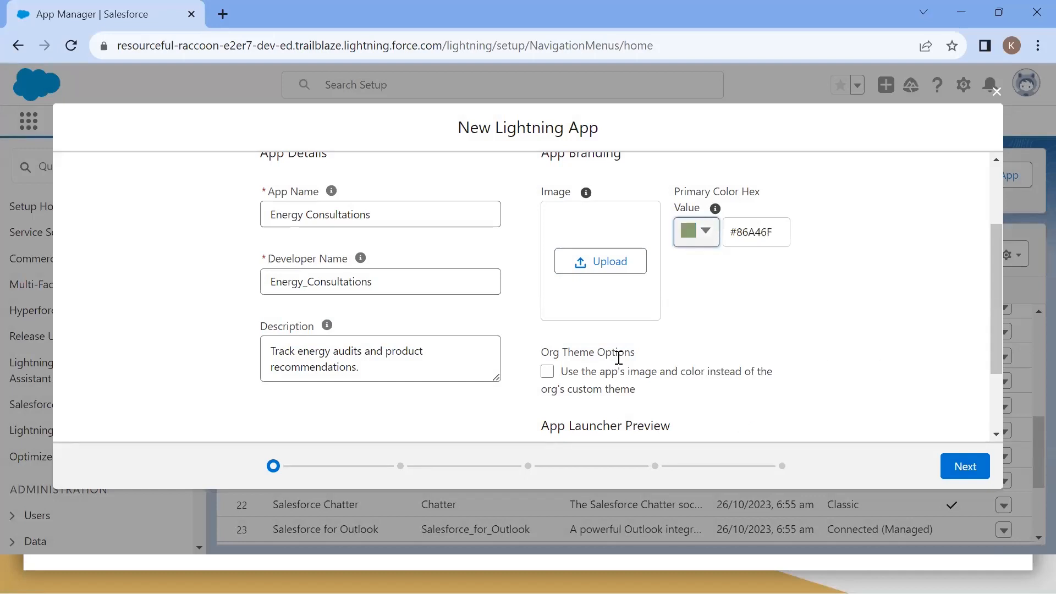
Copy the primary hex color value #FA8B05 from the Trailhead table into the new app's branding, without a doubled hash sign
{"action": "key", "text": "alt+Tab"}
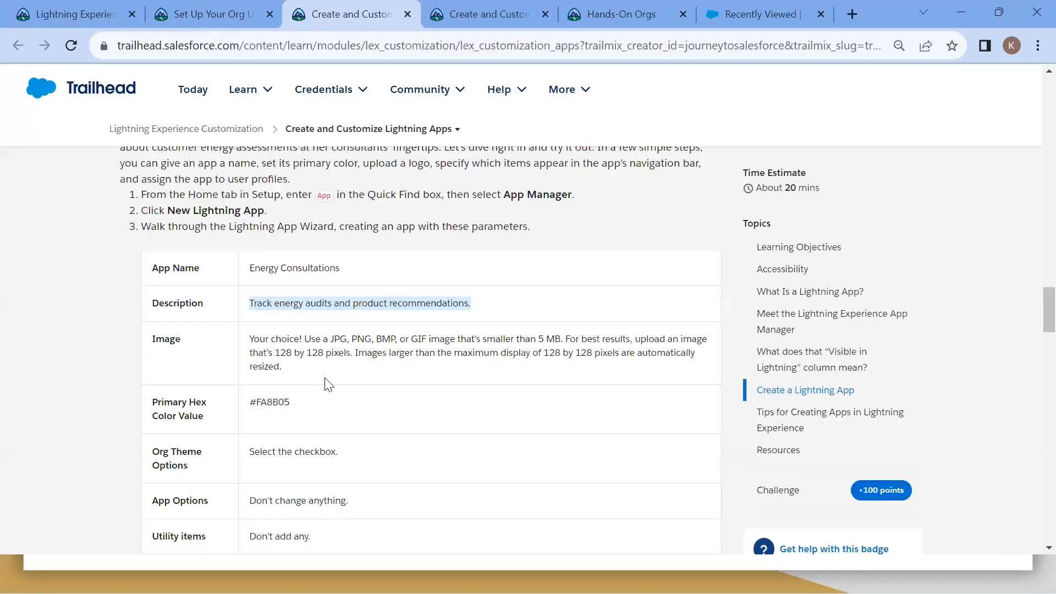
{"action": "scroll", "coordinate": [326, 377], "scroll_direction": "down", "scroll_amount": 1}
{"action": "double_click", "coordinate": [271, 328]}
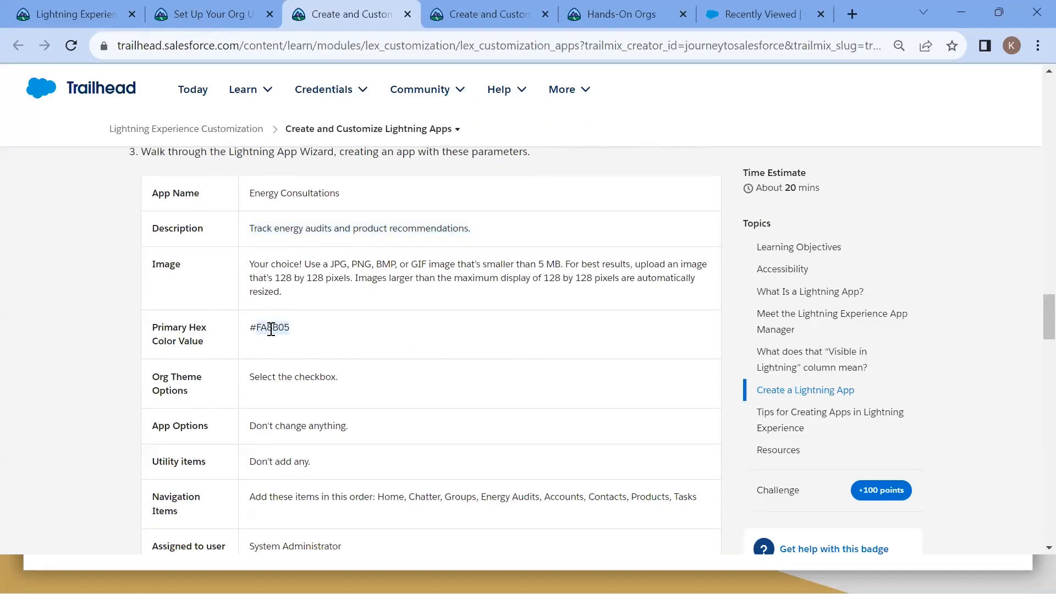
{"action": "key", "text": "alt+Tab"}
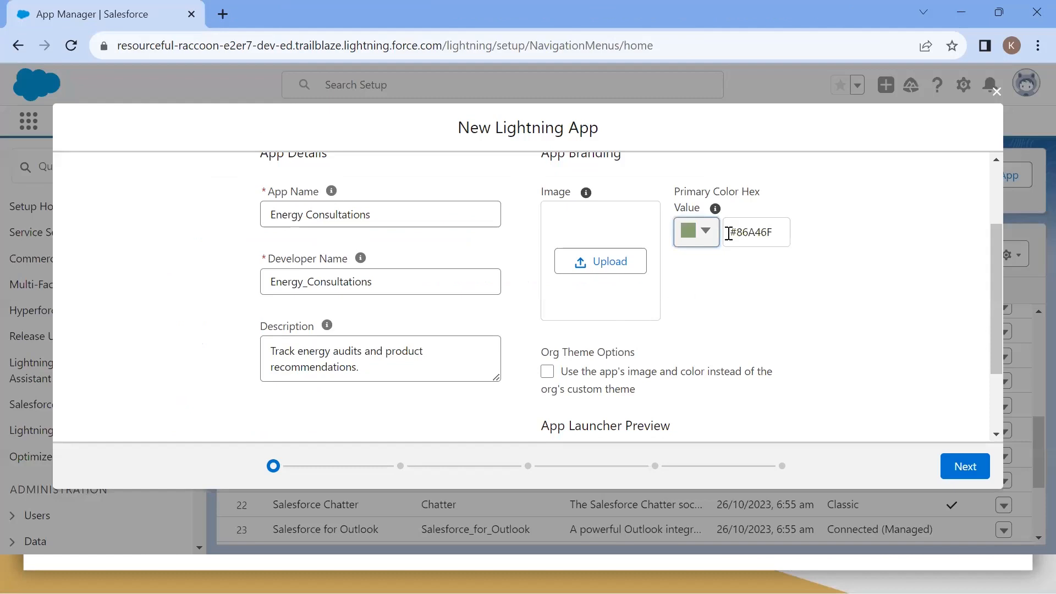
{"action": "double_click", "coordinate": [739, 232]}
{"action": "type", "text": "#FA8B0"}
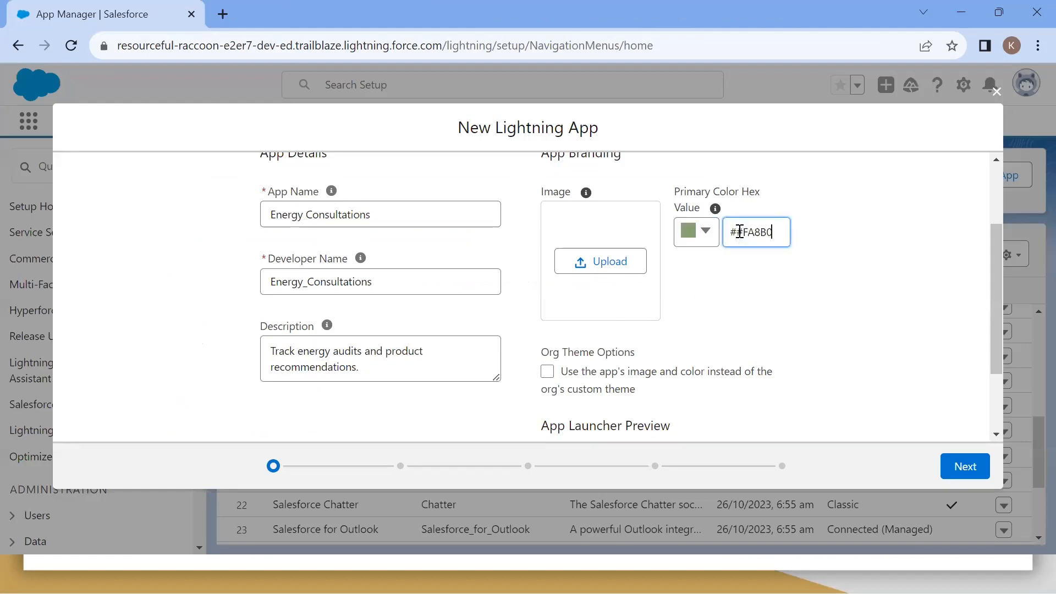
{"action": "left_click", "coordinate": [811, 297]}
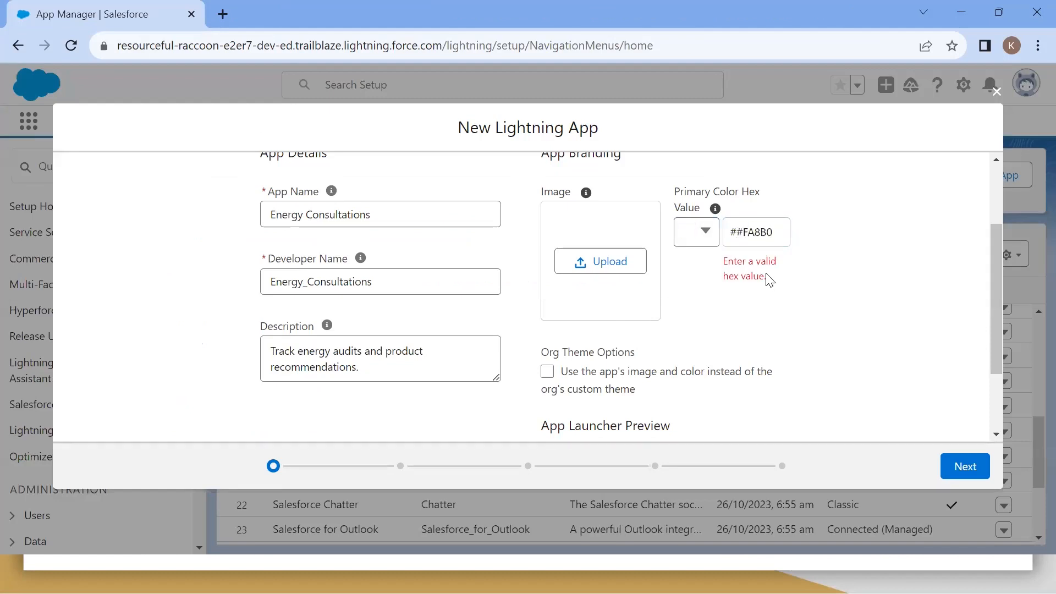
{"action": "key", "text": "alt+Tab"}
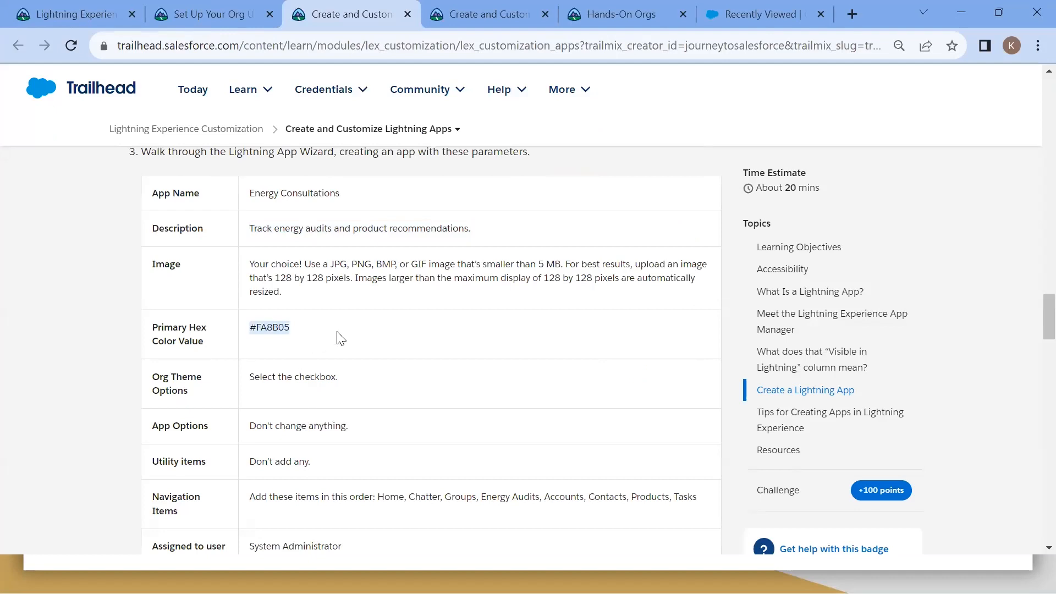
{"action": "key", "text": "alt+Tab"}
{"action": "left_click", "coordinate": [776, 237]}
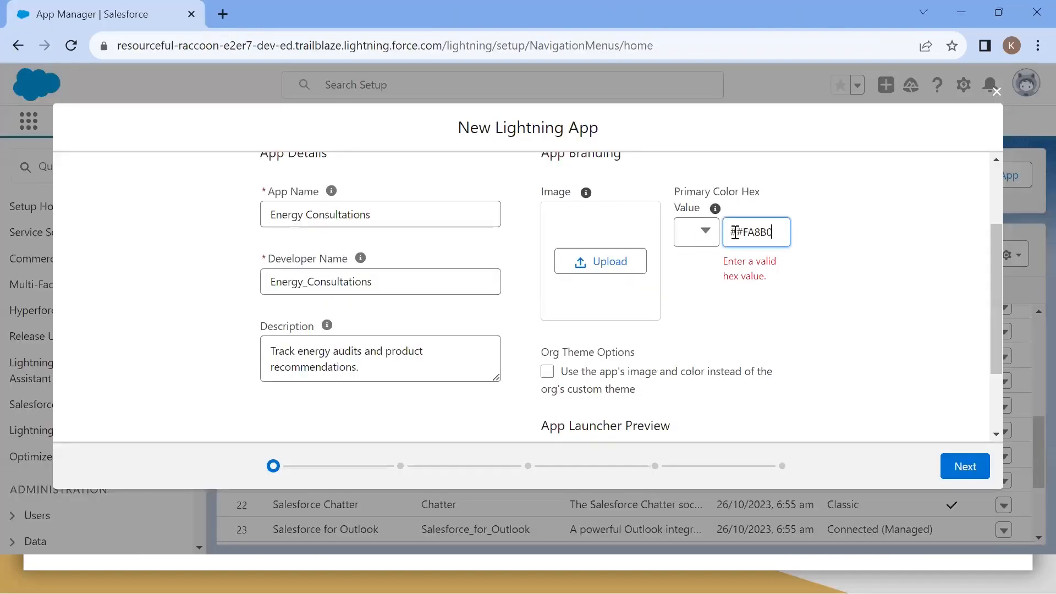
{"action": "left_click", "coordinate": [735, 233]}
{"action": "key", "text": "BackSpace"}
{"action": "left_click", "coordinate": [816, 299]}
Enable using the app's image and color instead of the org's custom theme, and continue to App Options
{"action": "key", "text": "alt+Tab"}
{"action": "scroll", "coordinate": [357, 384], "scroll_direction": "down", "scroll_amount": 1}
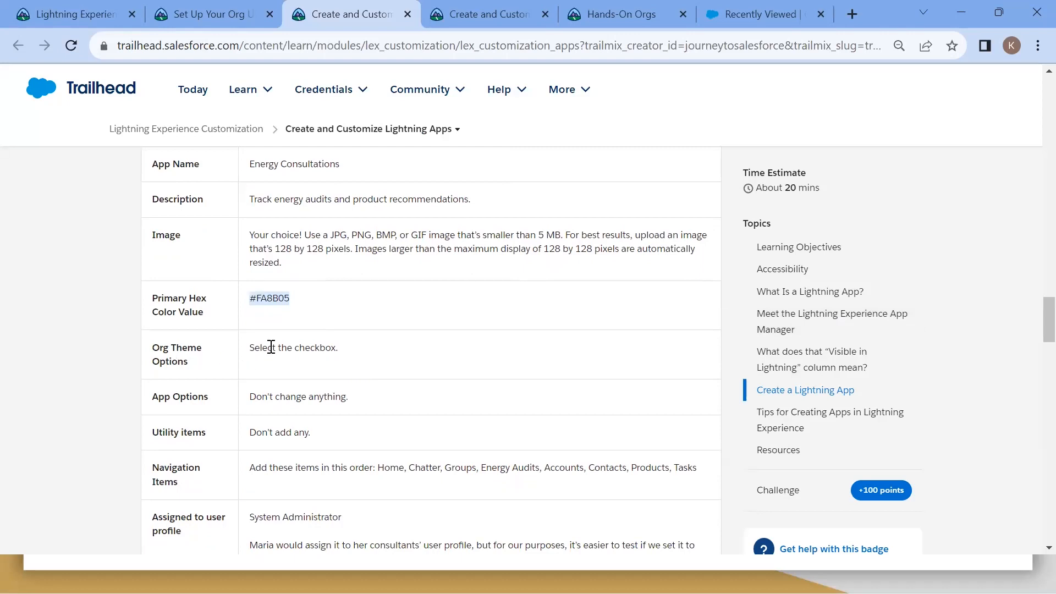
{"action": "key", "text": "alt+Tab"}
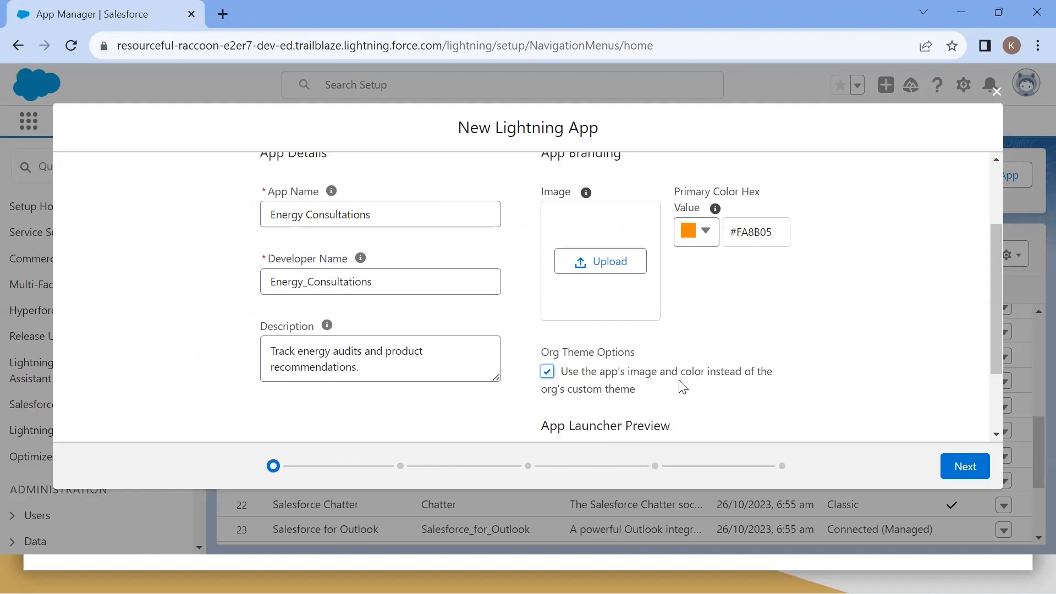
{"action": "left_click_drag", "start_coordinate": [545, 392], "coordinate": [639, 391]}
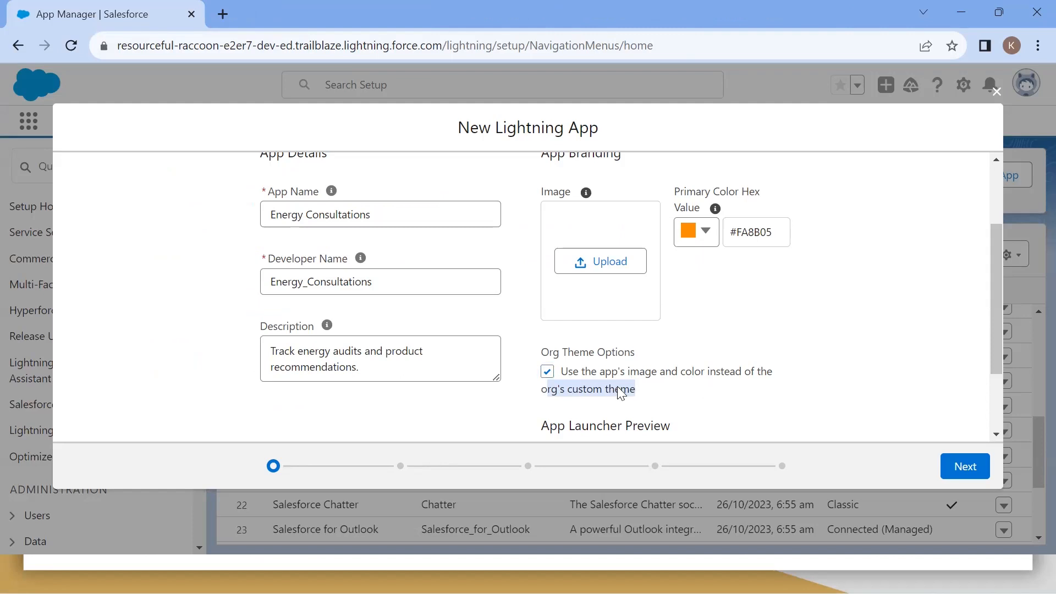
{"action": "left_click_drag", "start_coordinate": [542, 353], "coordinate": [671, 366]}
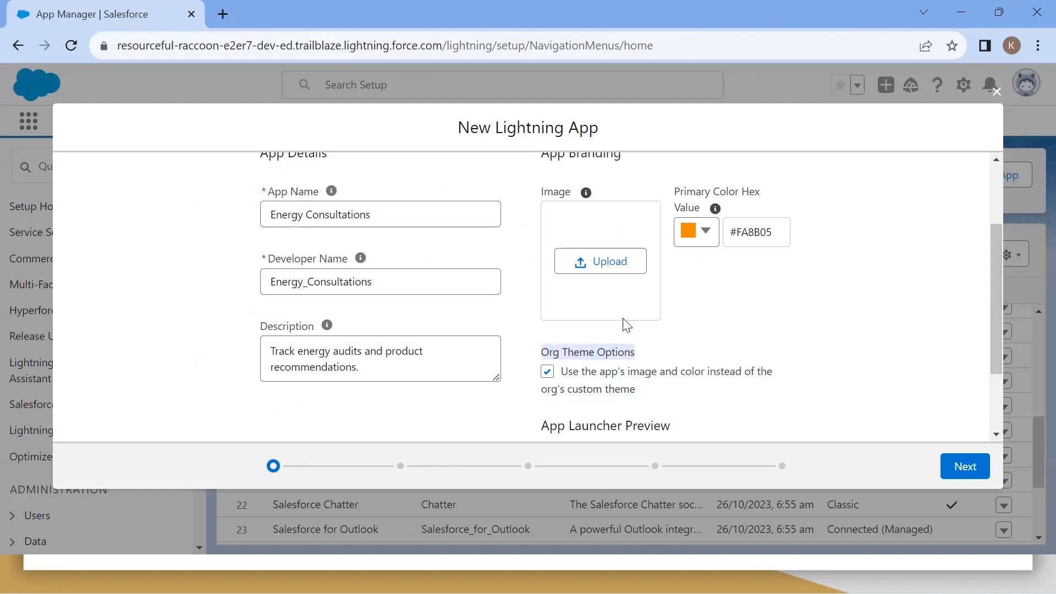
{"action": "scroll", "coordinate": [581, 370], "scroll_direction": "down", "scroll_amount": 2}
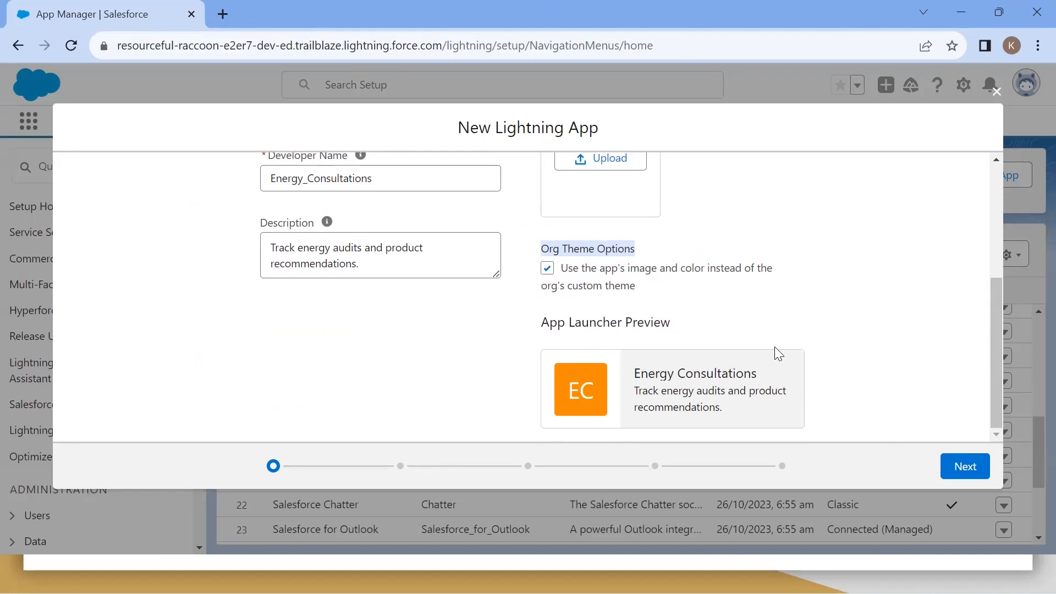
{"action": "left_click", "coordinate": [964, 469]}
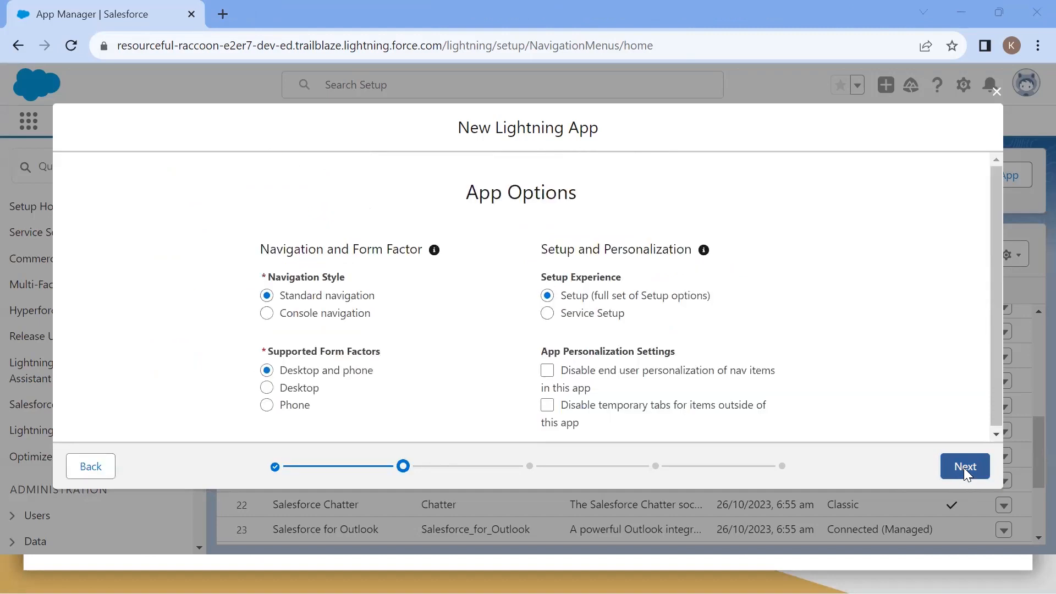
Check the App Options requirement in Trailhead, keep the default app options and continue to Utility Items
{"action": "key", "text": "alt+Tab"}
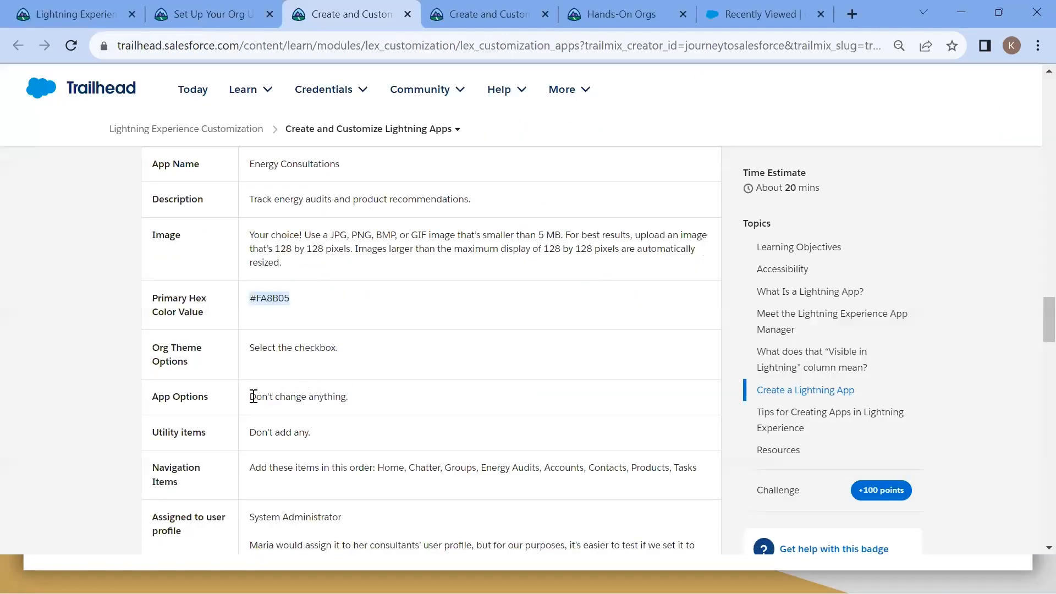
{"action": "scroll", "coordinate": [353, 377], "scroll_direction": "down", "scroll_amount": 1}
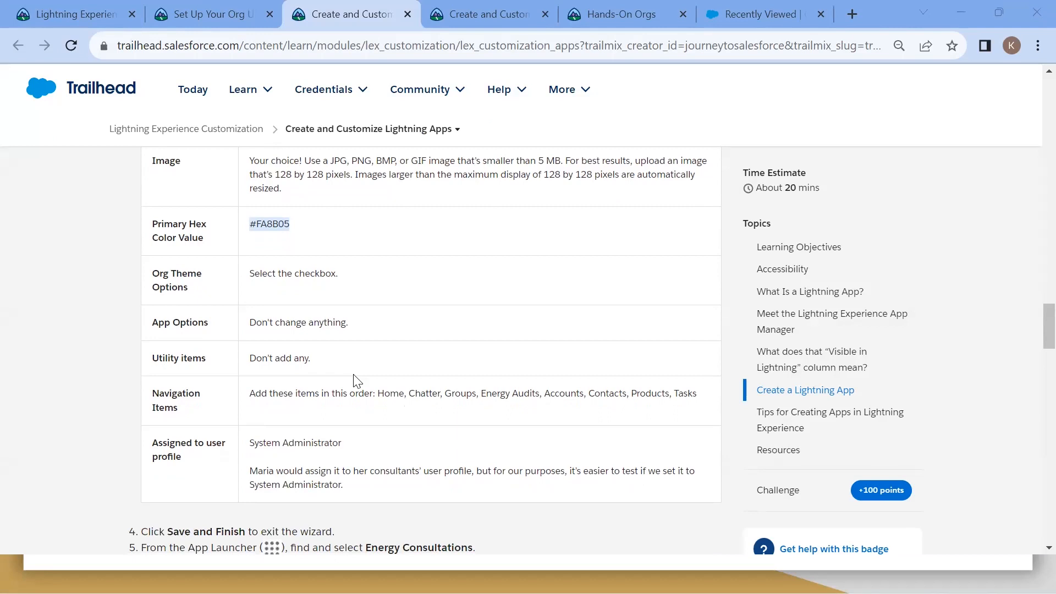
{"action": "key", "text": "alt+Tab"}
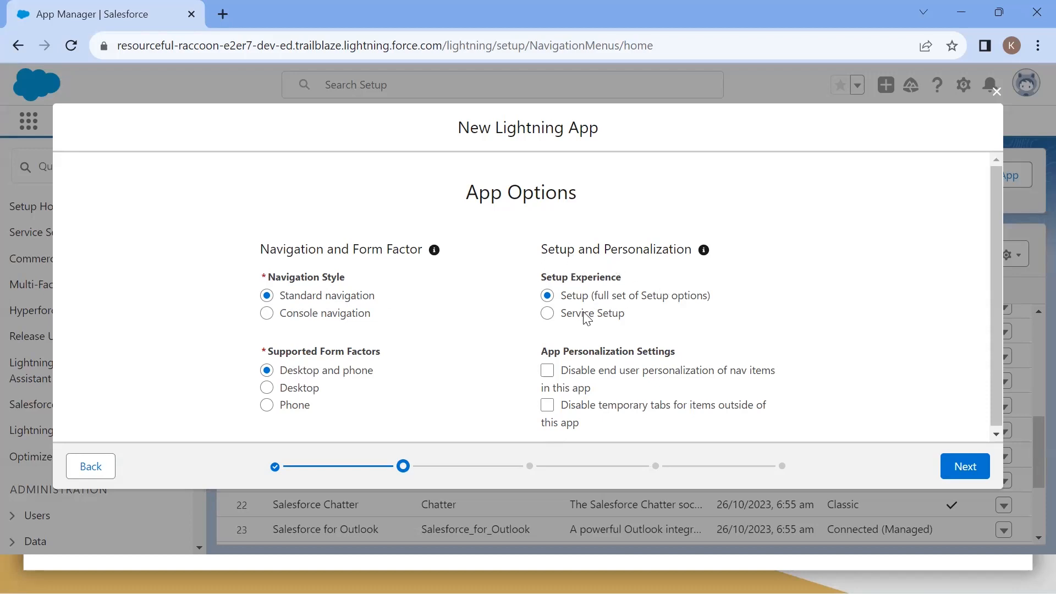
{"action": "mouse_move", "coordinate": [647, 314]}
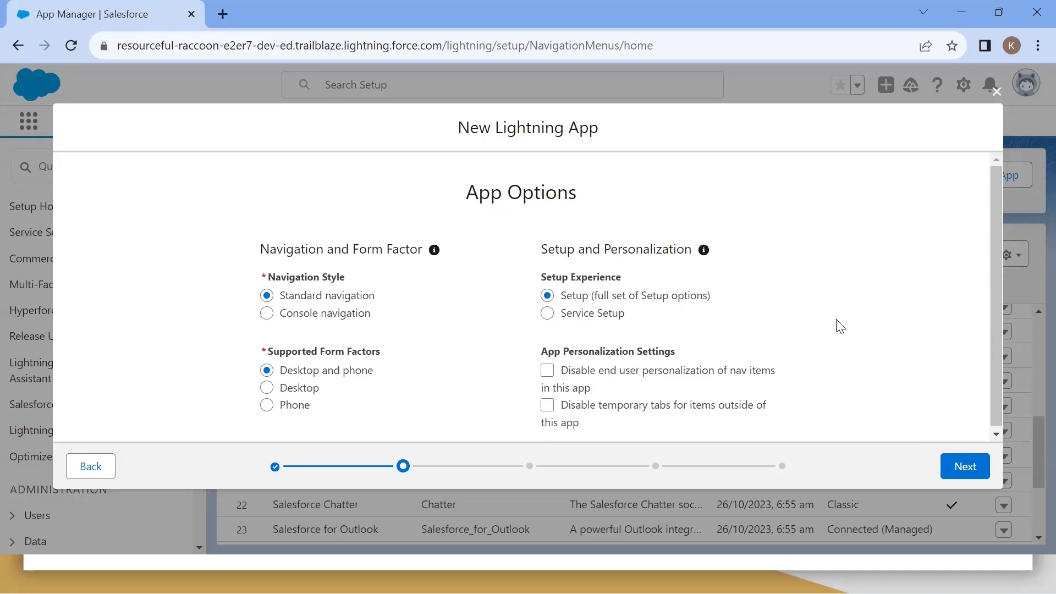
{"action": "scroll", "coordinate": [949, 423], "scroll_direction": "down", "scroll_amount": 1}
{"action": "left_click", "coordinate": [983, 471]}
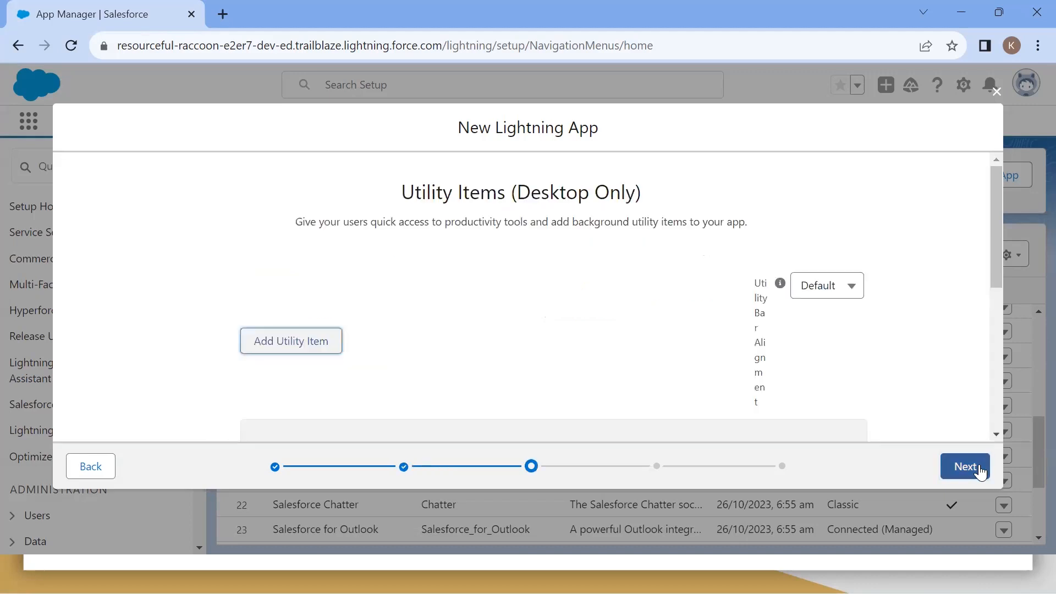
Check the utility items requirement in the Trailhead table and review the wizard's Utility Items page
{"action": "key", "text": "alt+Tab"}
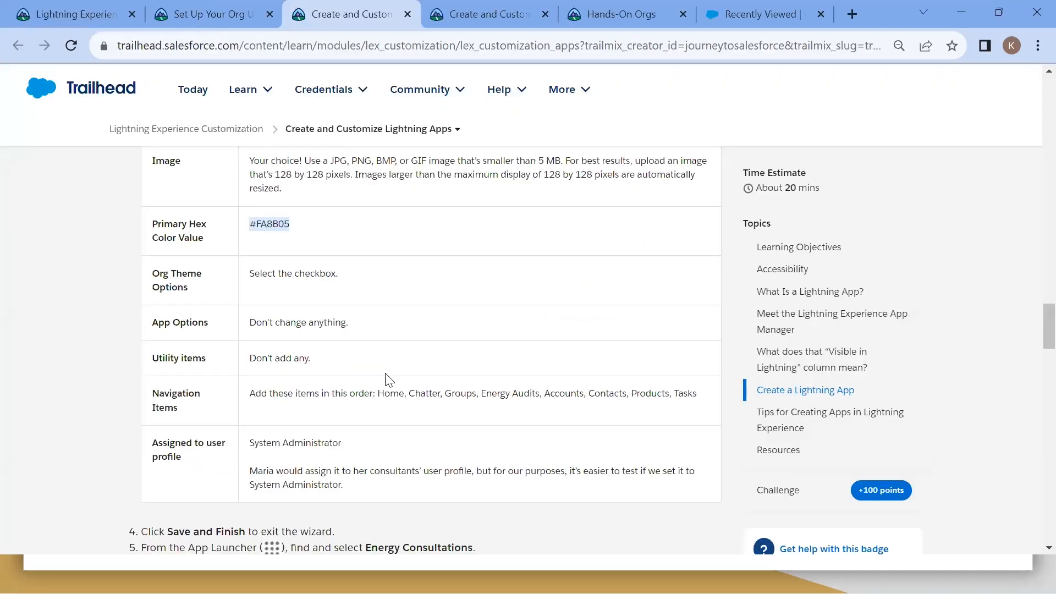
{"action": "scroll", "coordinate": [388, 380], "scroll_direction": "down", "scroll_amount": 1}
{"action": "key", "text": "alt+Tab"}
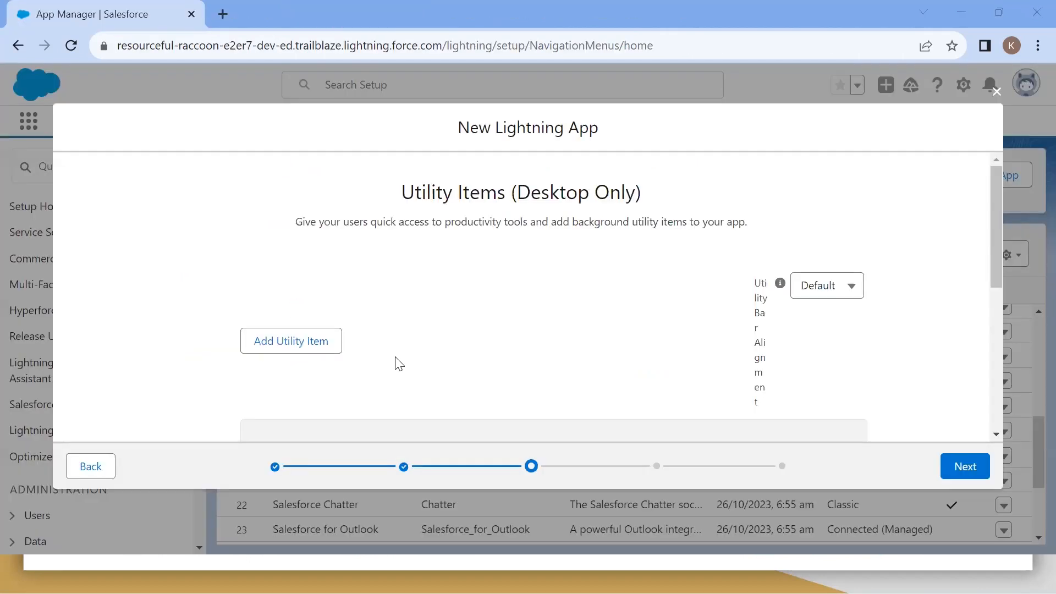
{"action": "scroll", "coordinate": [438, 333], "scroll_direction": "down", "scroll_amount": 6}
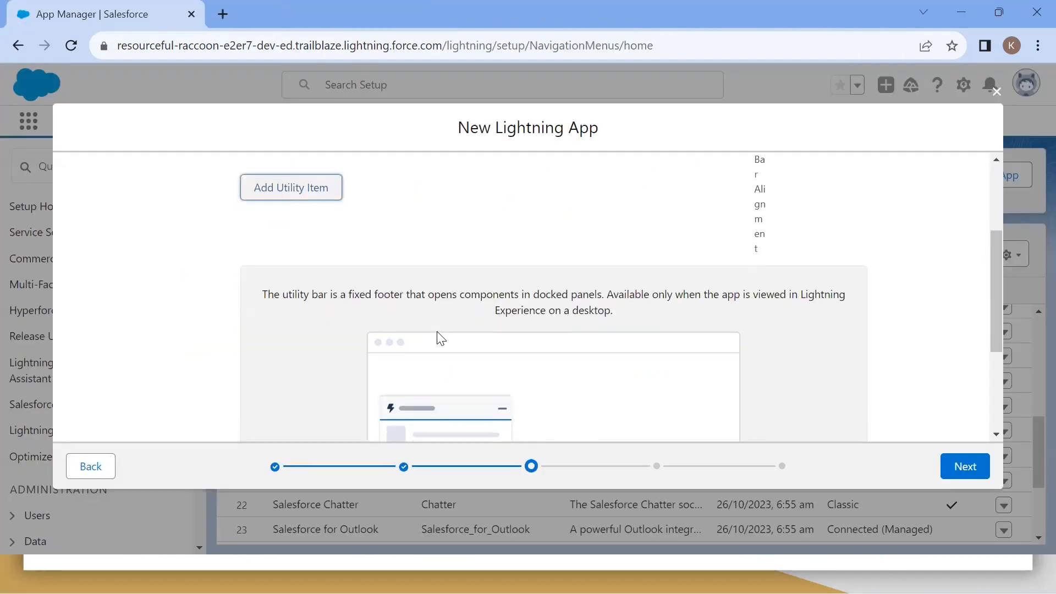
{"action": "scroll", "coordinate": [438, 333], "scroll_direction": "up", "scroll_amount": 4}
{"action": "scroll", "coordinate": [437, 331], "scroll_direction": "up", "scroll_amount": 2}
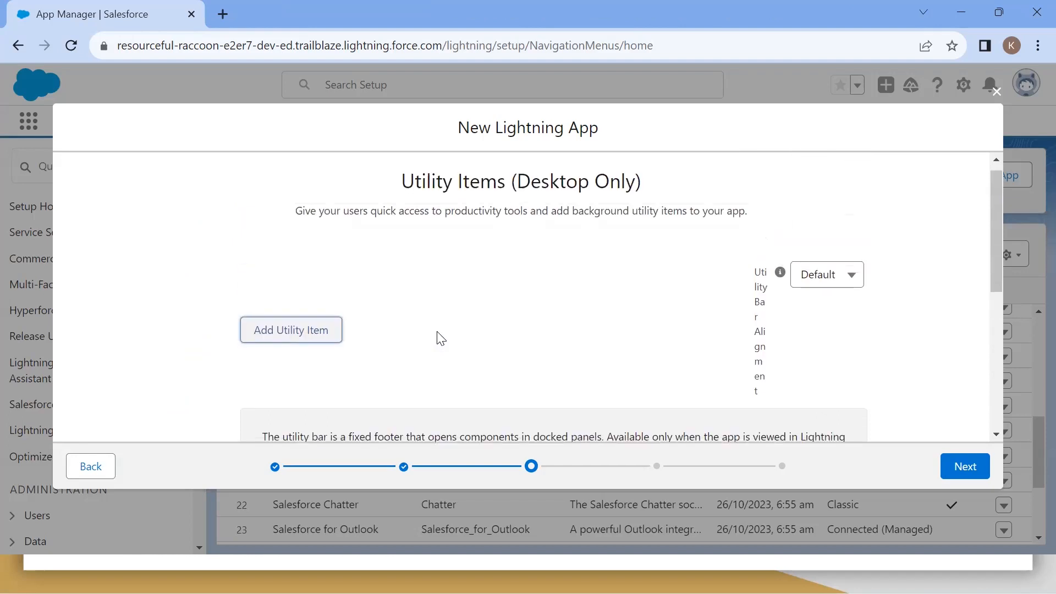
{"action": "key", "text": "alt+Tab"}
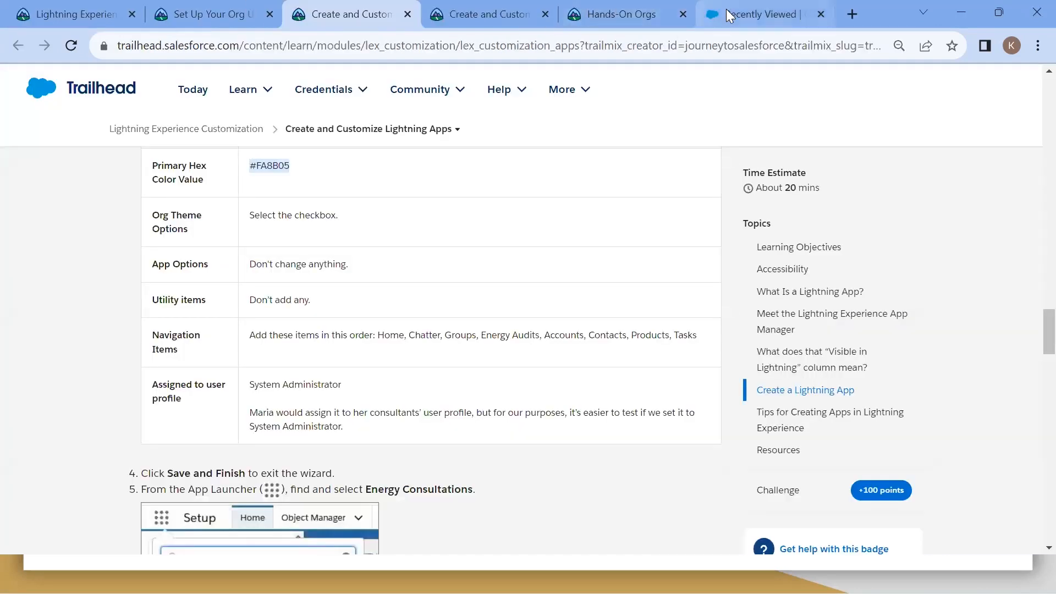
{"action": "left_click", "coordinate": [761, 8]}
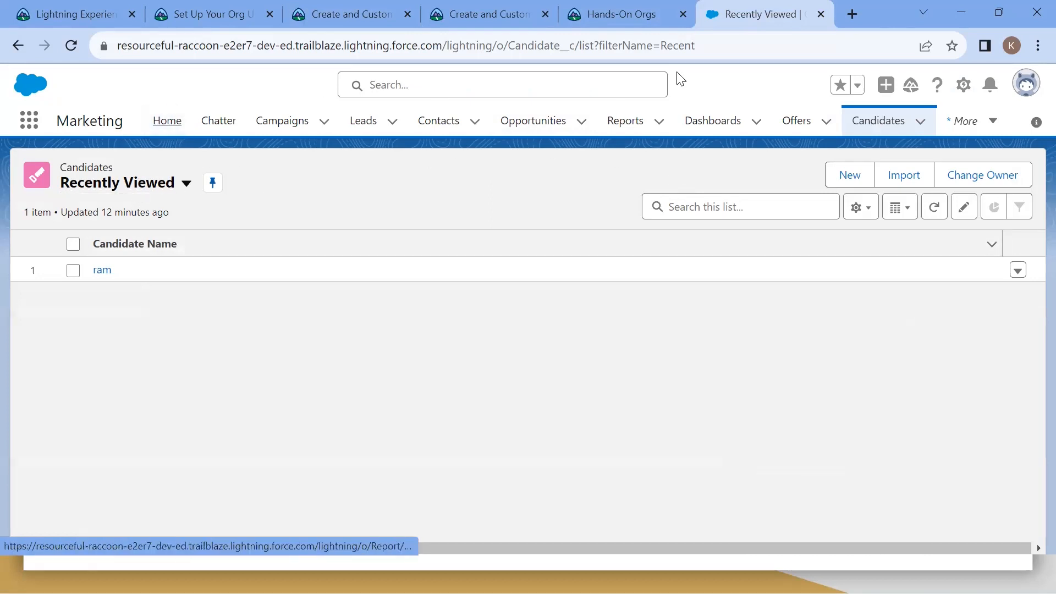
{"action": "left_click", "coordinate": [628, 9]}
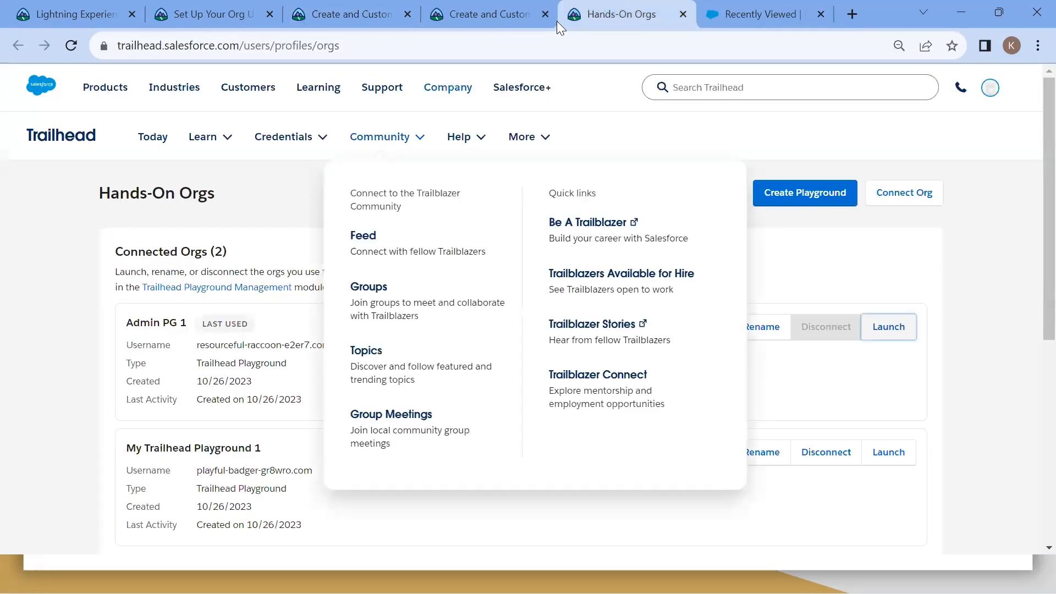
{"action": "key", "text": "alt+Tab"}
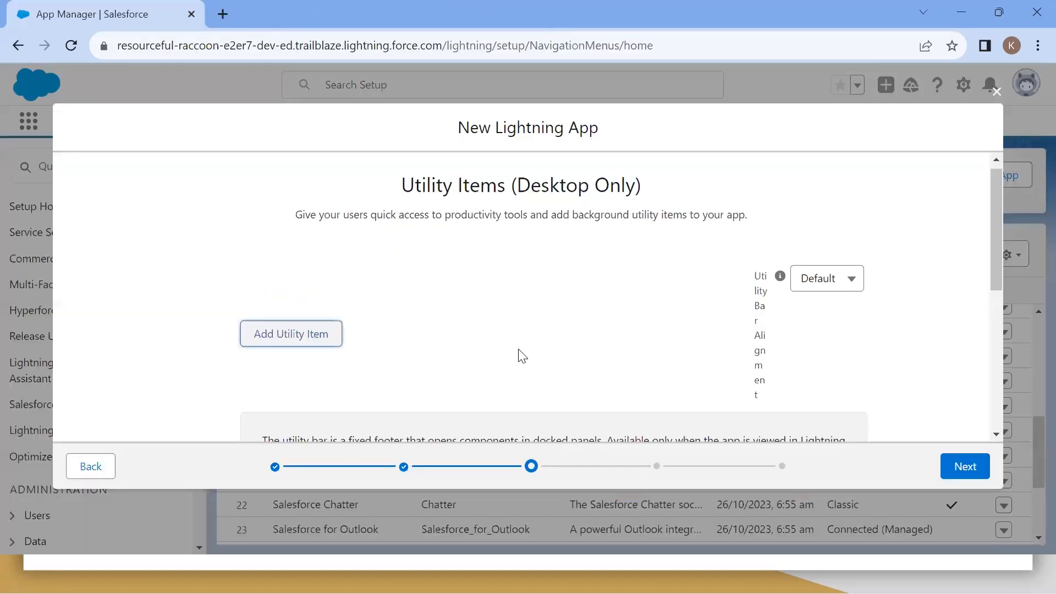
Leave the app without any utility items and continue to Navigation Items
{"action": "scroll", "coordinate": [412, 366], "scroll_direction": "down", "scroll_amount": 5}
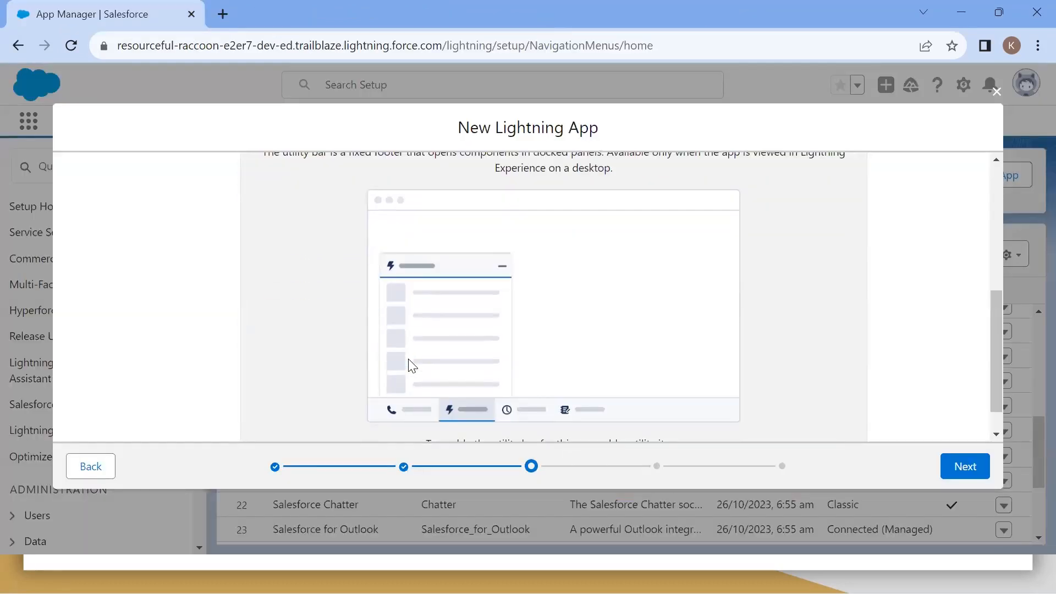
{"action": "scroll", "coordinate": [412, 366], "scroll_direction": "down", "scroll_amount": 2}
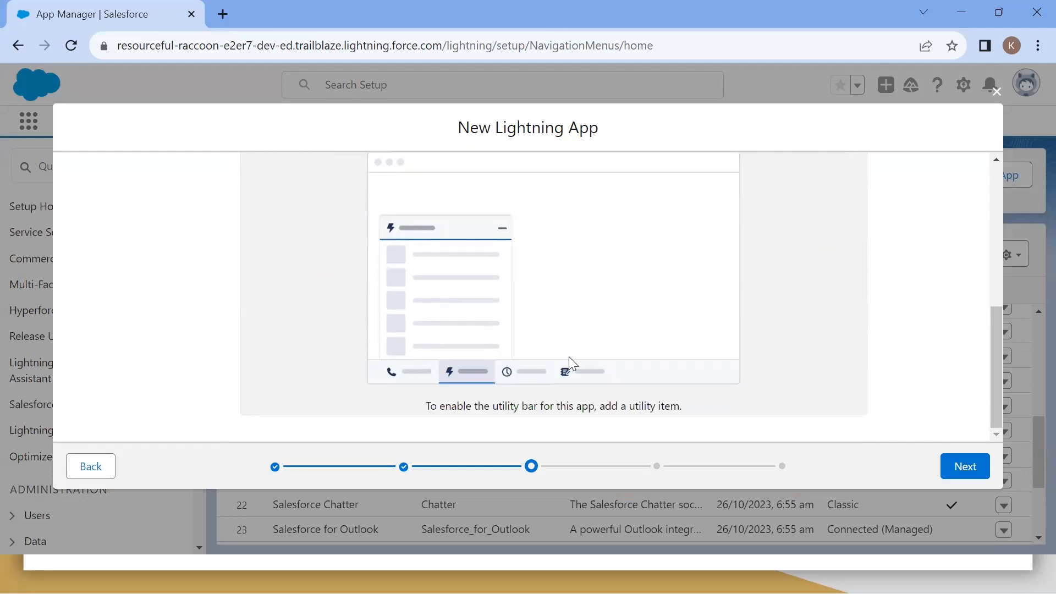
{"action": "scroll", "coordinate": [569, 356], "scroll_direction": "up", "scroll_amount": 7}
{"action": "left_click", "coordinate": [965, 468]}
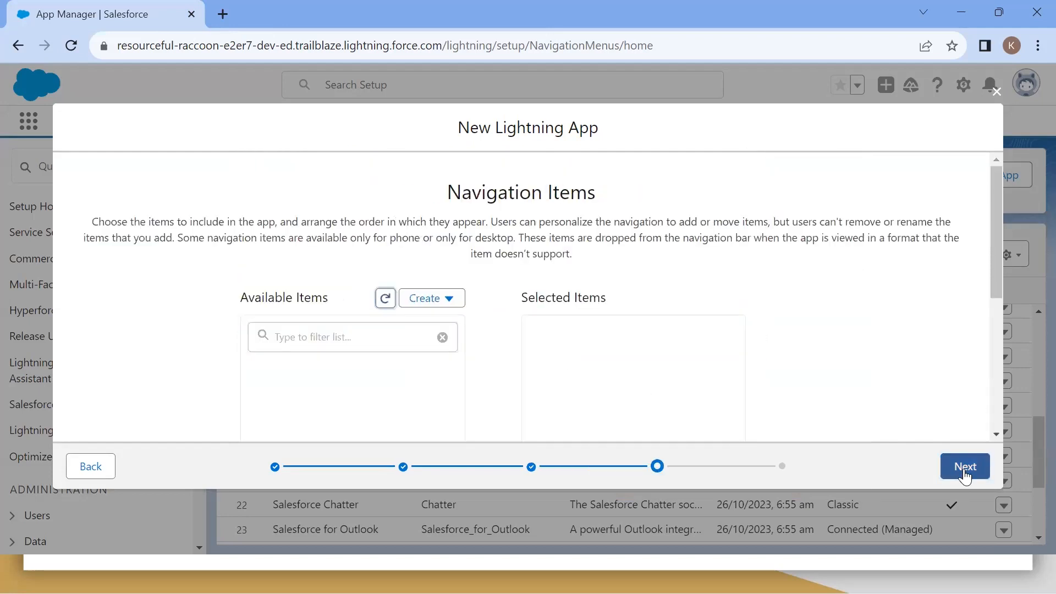
Look up the required navigation items and their order in the Trailhead parameter table
{"action": "scroll", "coordinate": [610, 341], "scroll_direction": "down", "scroll_amount": 1}
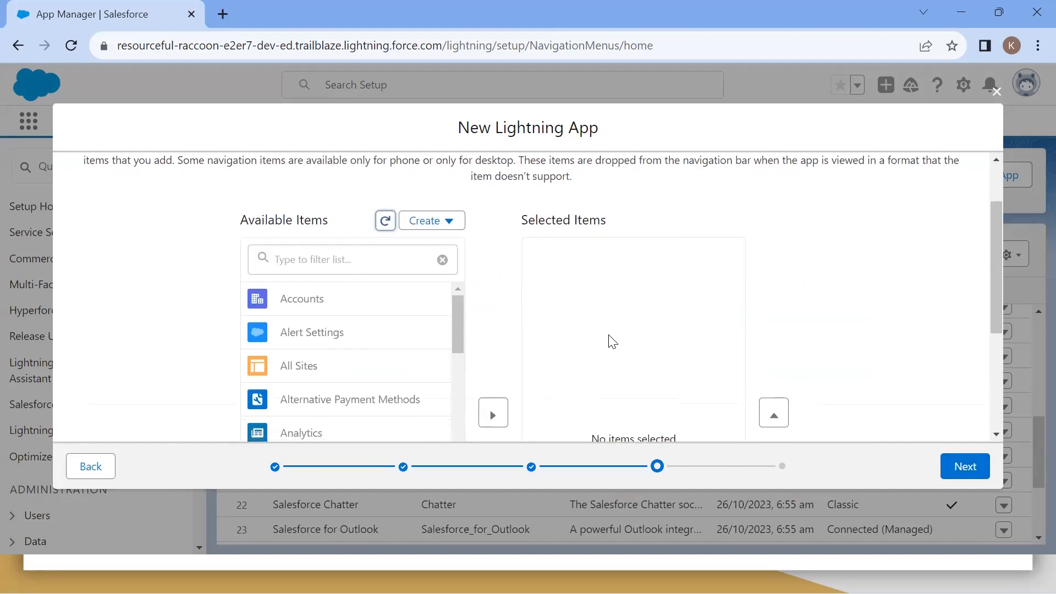
{"action": "key", "text": "alt+Tab"}
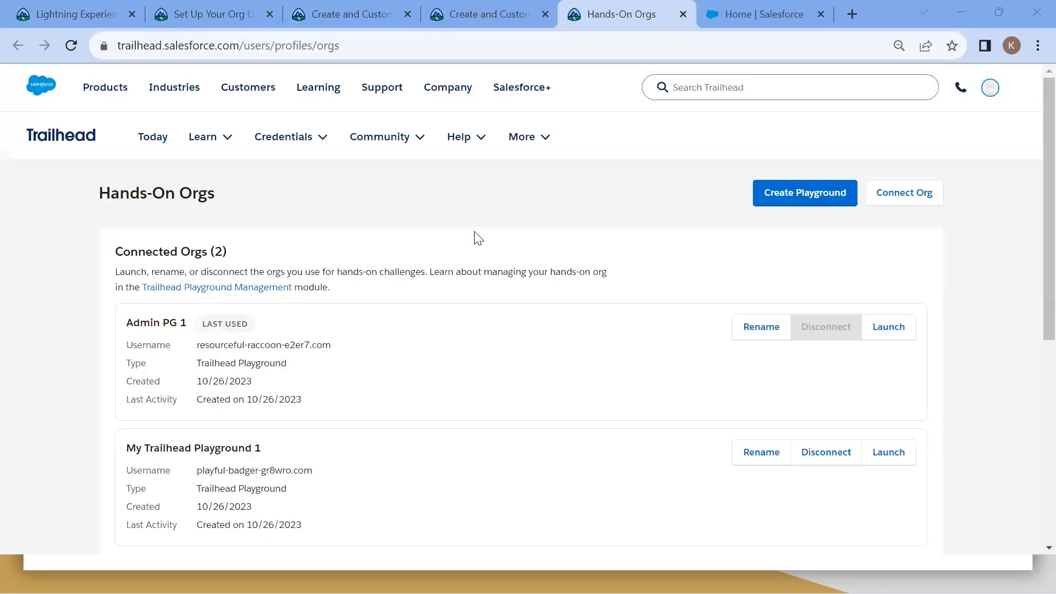
{"action": "key", "text": "alt+Tab"}
{"action": "key", "text": "alt+Tab"}
{"action": "key", "text": "Tab"}
{"action": "key", "text": "alt+shift+Tab"}
{"action": "key", "text": "alt+shift+Tab"}
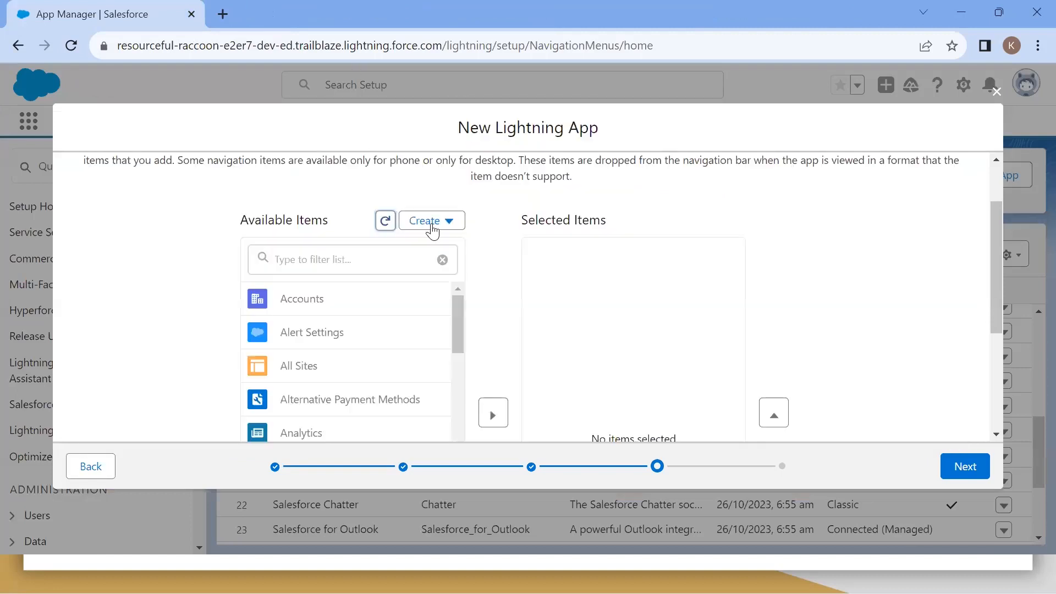
{"action": "key", "text": "alt+Tab"}
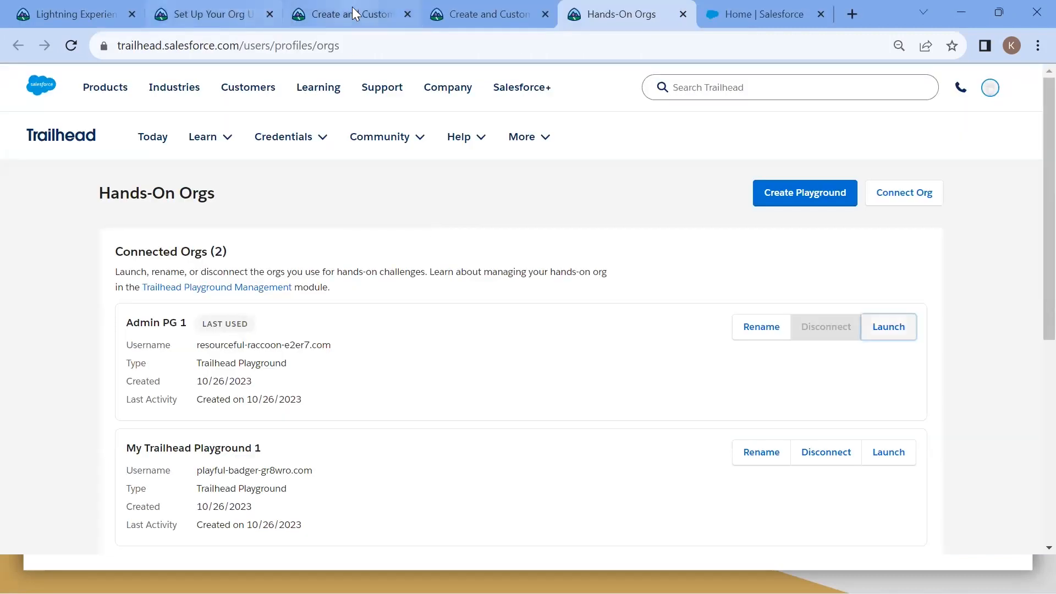
{"action": "left_click", "coordinate": [352, 6]}
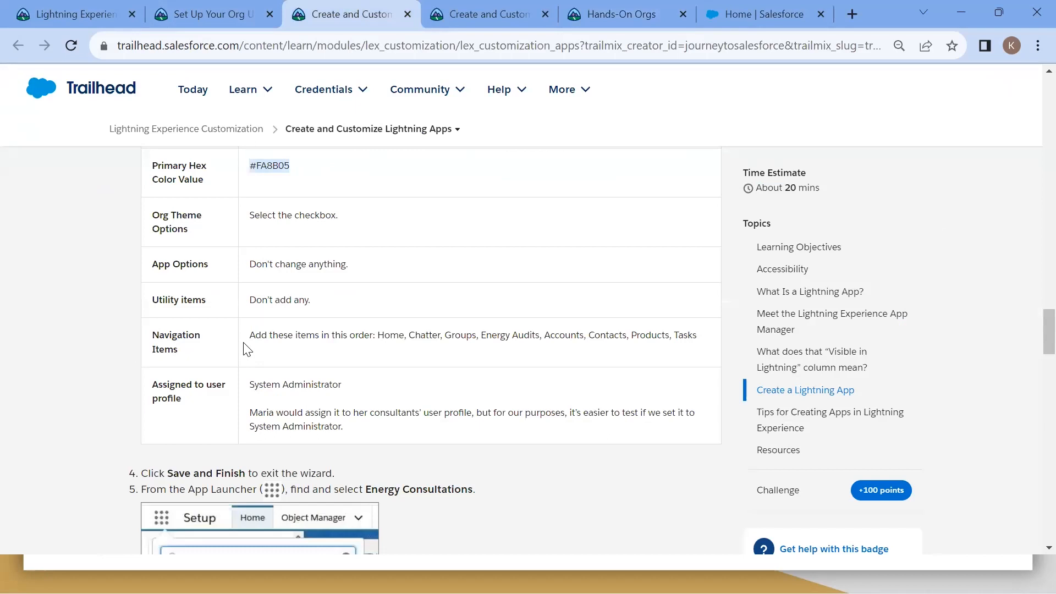
{"action": "left_click_drag", "start_coordinate": [246, 335], "coordinate": [713, 337]}
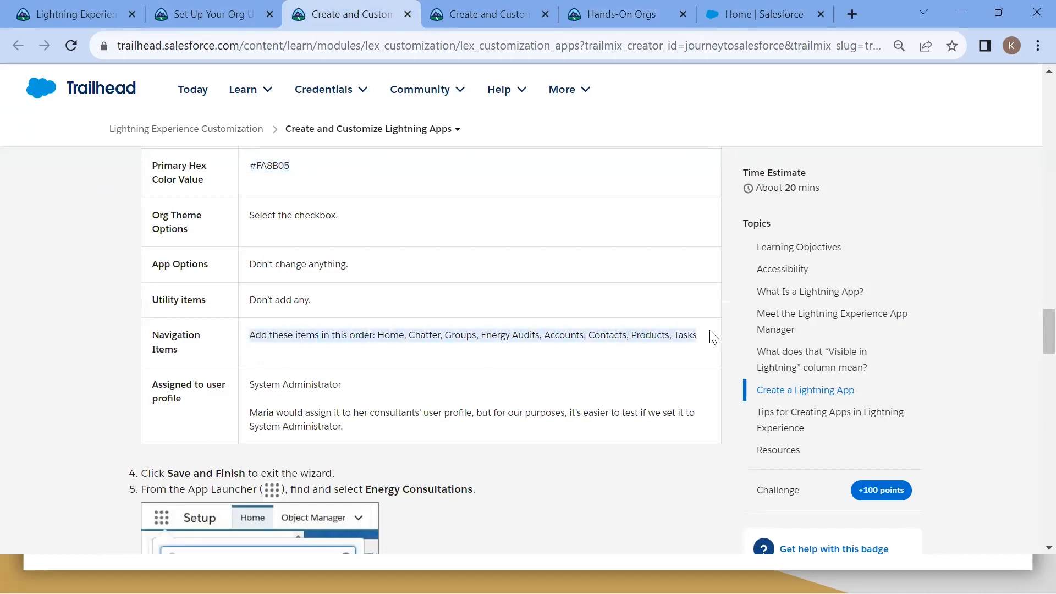
Go through the required navigation items one by one in the Trailhead table, from Home to Tasks
{"action": "double_click", "coordinate": [387, 337]}
{"action": "double_click", "coordinate": [421, 340]}
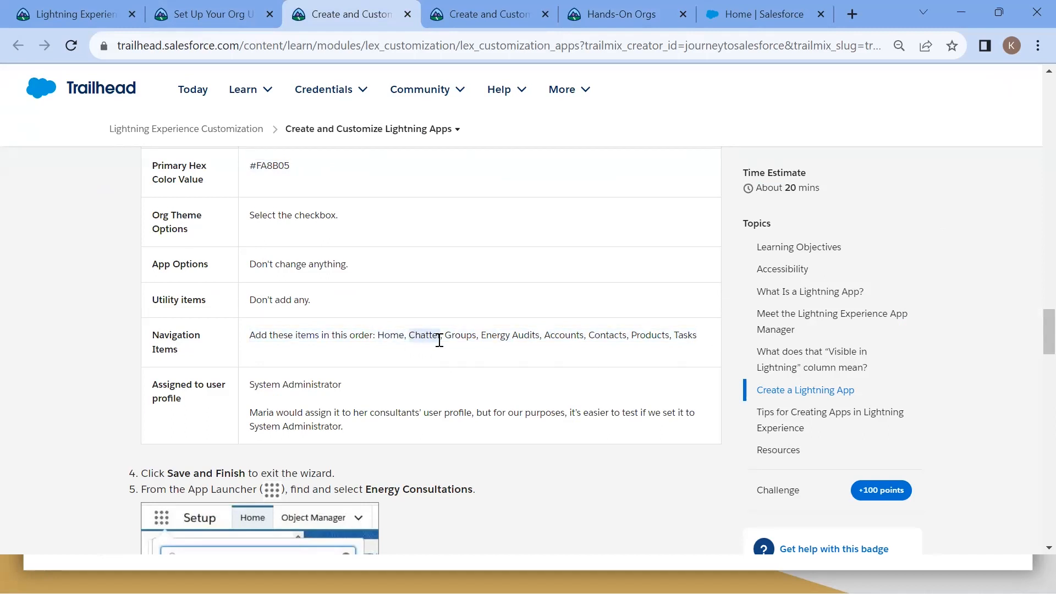
{"action": "double_click", "coordinate": [462, 340]}
{"action": "double_click", "coordinate": [493, 336]}
{"action": "left_click", "coordinate": [494, 340]}
{"action": "left_click_drag", "start_coordinate": [485, 336], "coordinate": [538, 336]}
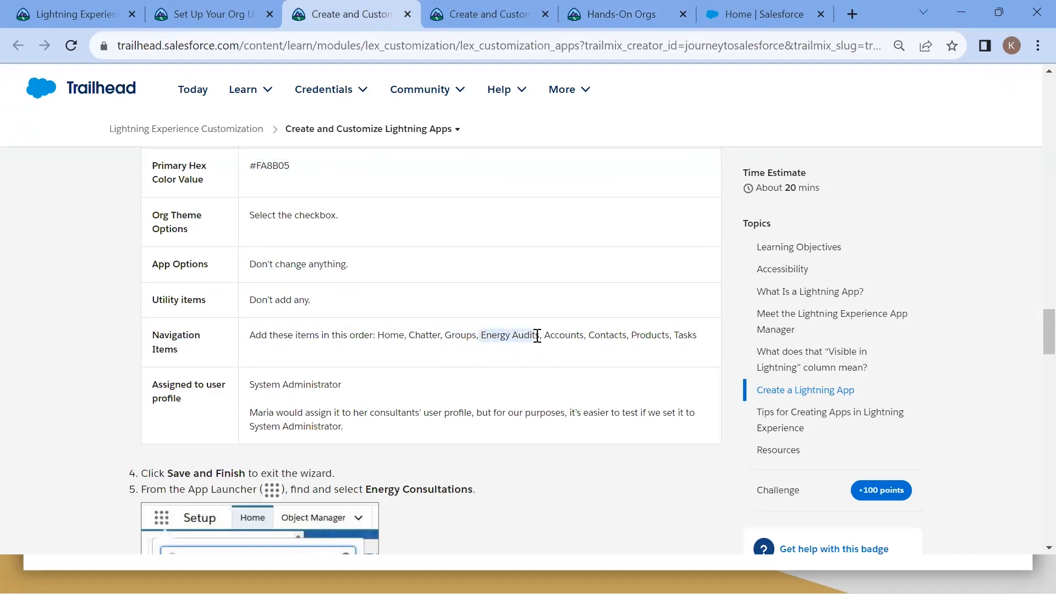
{"action": "double_click", "coordinate": [567, 336]}
{"action": "double_click", "coordinate": [604, 335]}
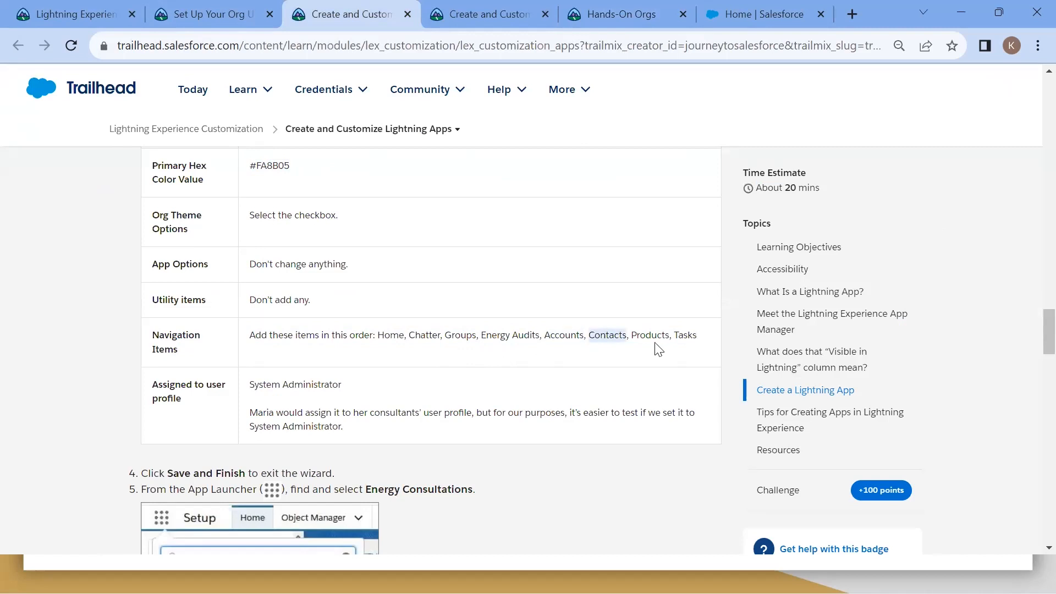
{"action": "double_click", "coordinate": [653, 333]}
{"action": "double_click", "coordinate": [686, 331]}
Return to the New Lightning App wizard and add Accounts to the selected navigation items
{"action": "key", "text": "alt+Tab"}
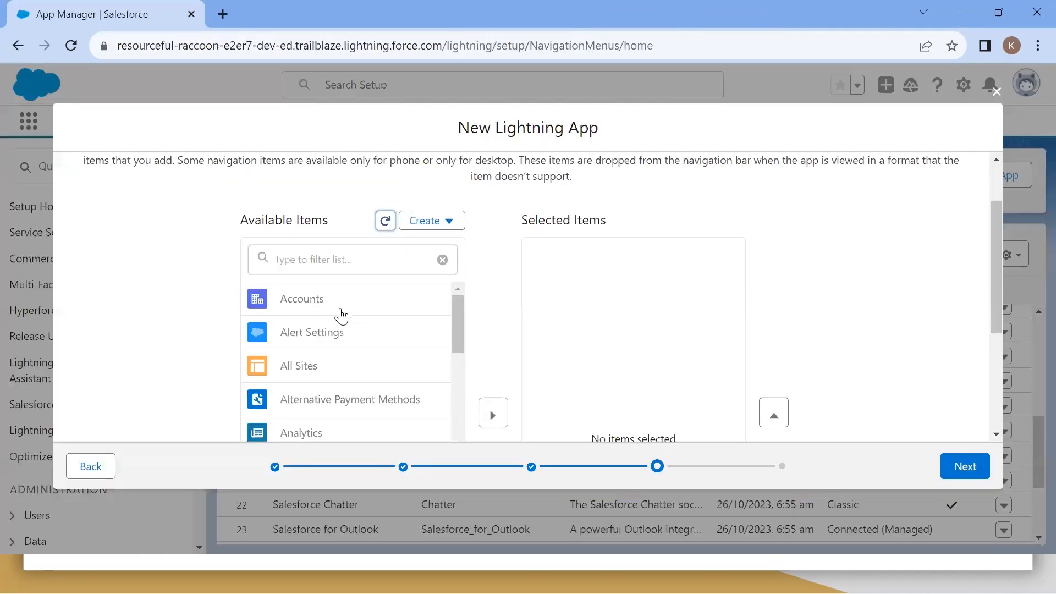
{"action": "scroll", "coordinate": [350, 306], "scroll_direction": "down", "scroll_amount": 2}
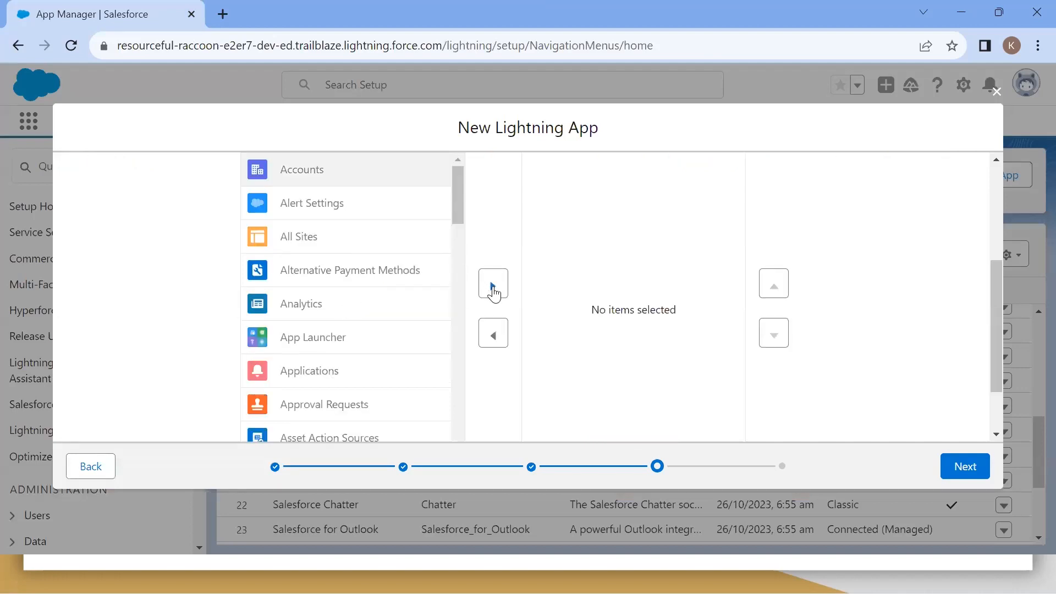
{"action": "left_click", "coordinate": [492, 285]}
Filter the available items by "conta" and add Contacts to the selected navigation items
{"action": "scroll", "coordinate": [494, 294], "scroll_direction": "up", "scroll_amount": 2}
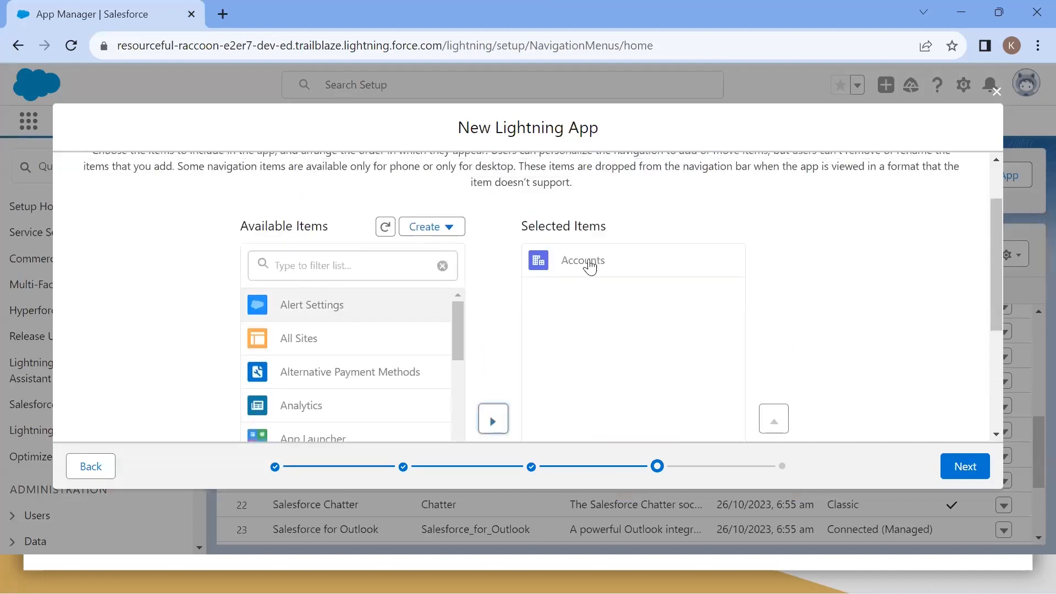
{"action": "left_click", "coordinate": [325, 266]}
{"action": "type", "text": "conta"}
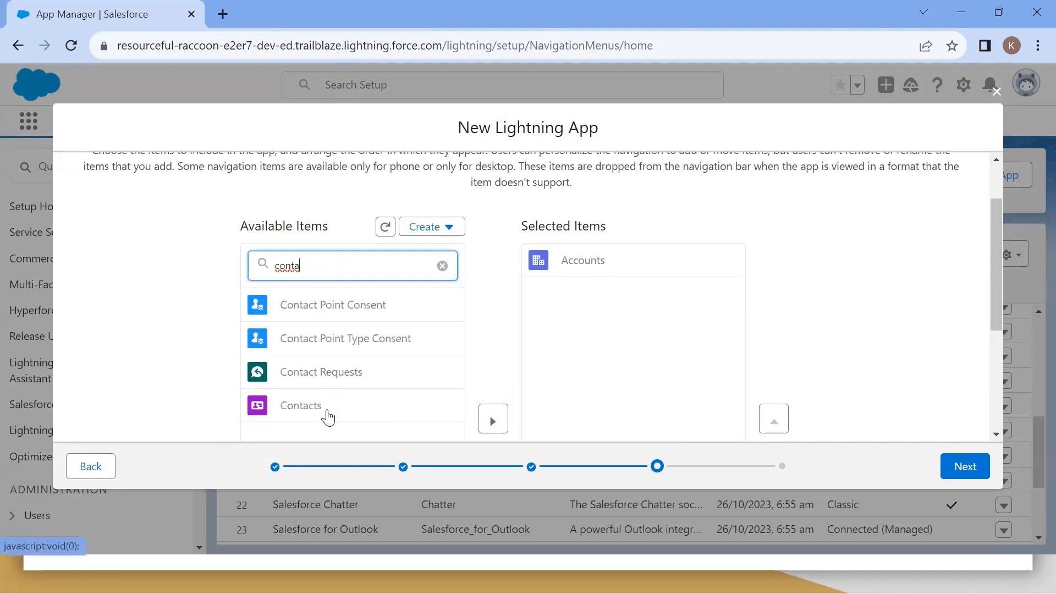
{"action": "left_click", "coordinate": [330, 410]}
{"action": "scroll", "coordinate": [330, 409], "scroll_direction": "down", "scroll_amount": 3}
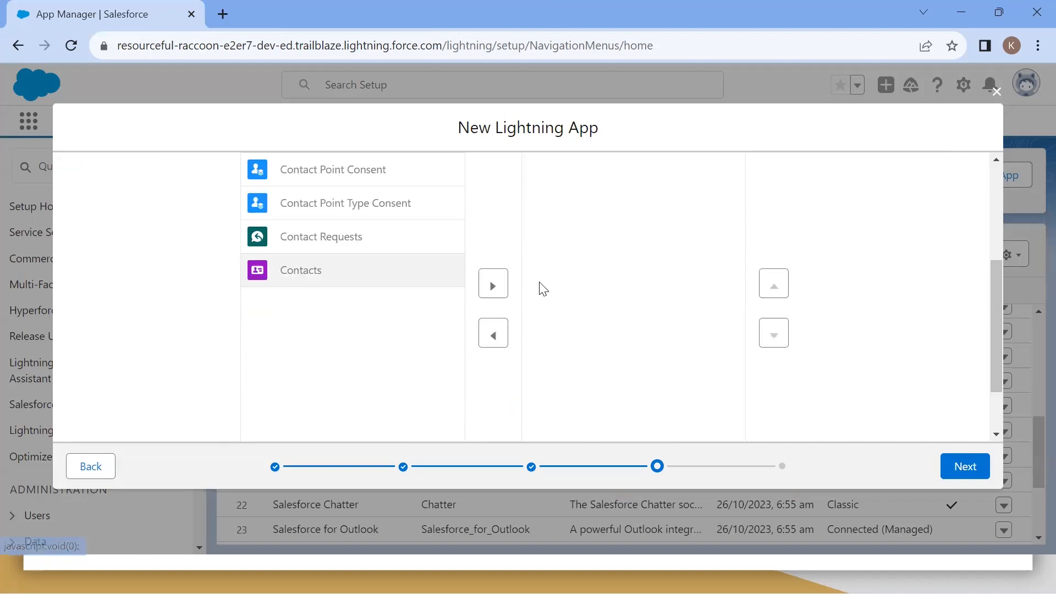
{"action": "left_click", "coordinate": [497, 290]}
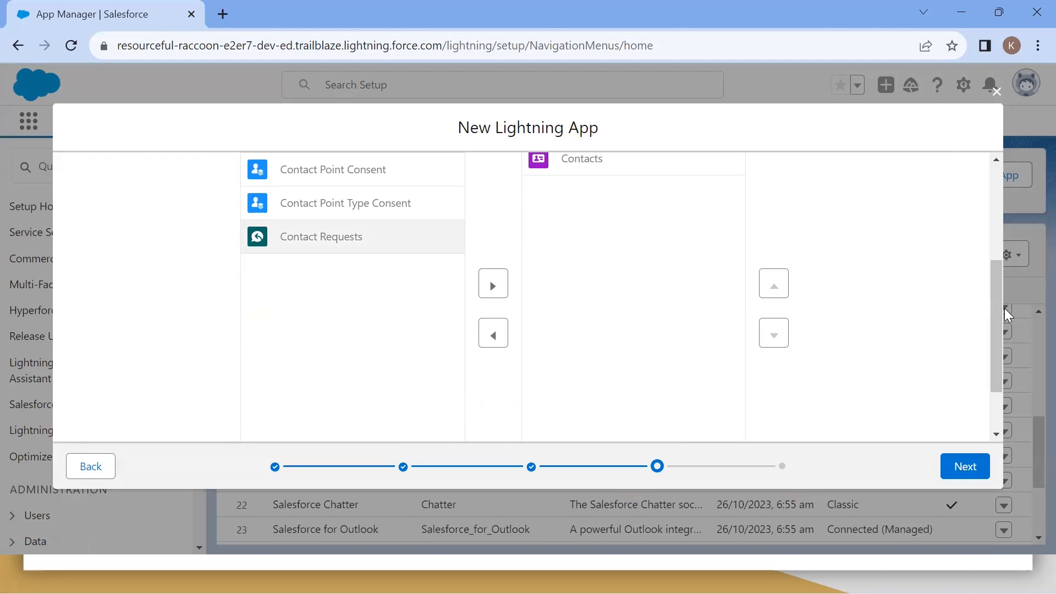
Filter the available items by "home" and add the Home item with the blue icon to the selected items
{"action": "left_click_drag", "start_coordinate": [995, 286], "coordinate": [986, 204]}
{"action": "left_click", "coordinate": [366, 337]}
{"action": "type", "text": "ho"}
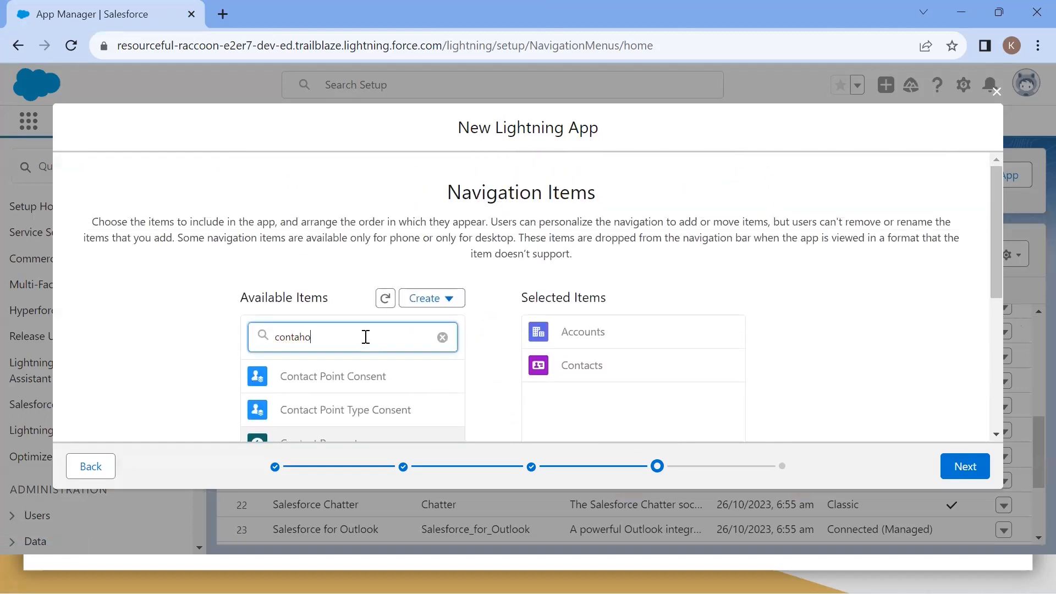
{"action": "type", "text": "me"}
{"action": "key", "text": "ctrl+a"}
{"action": "key", "text": "BackSpace"}
{"action": "type", "text": "home"}
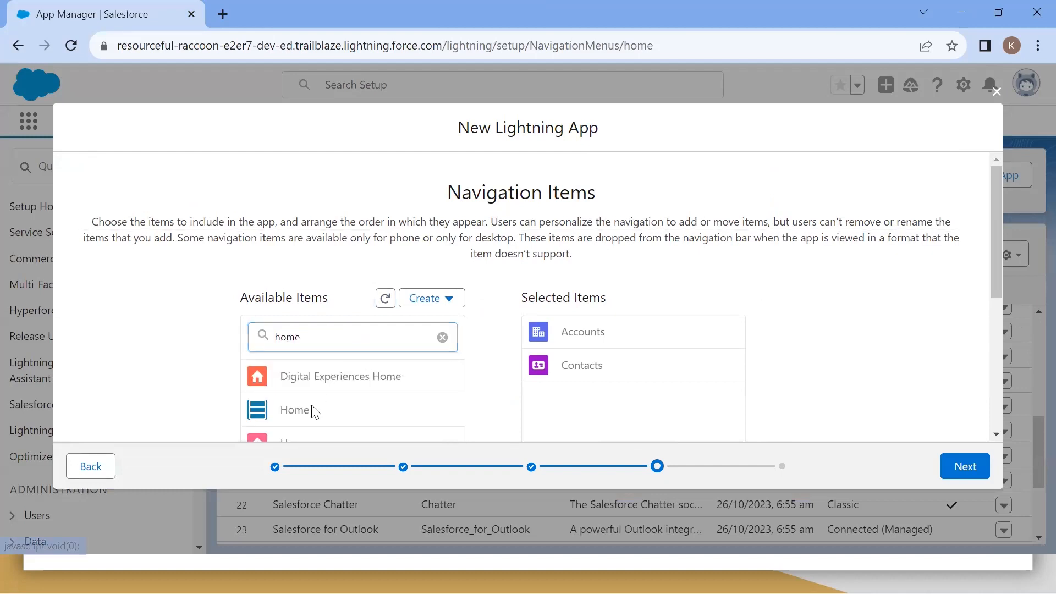
{"action": "left_click", "coordinate": [310, 408]}
{"action": "scroll", "coordinate": [333, 377], "scroll_direction": "down", "scroll_amount": 4}
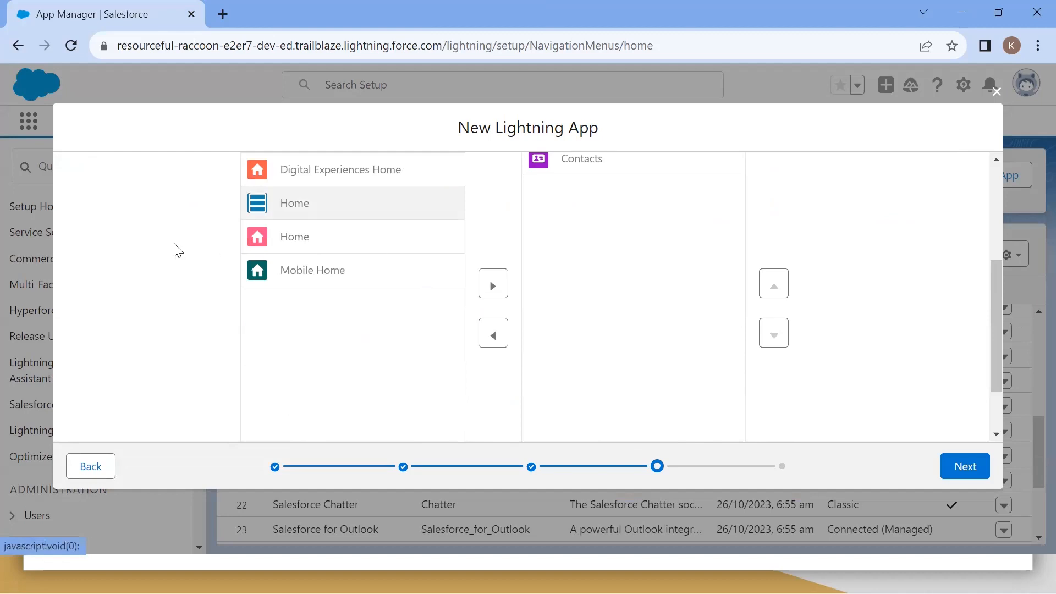
{"action": "scroll", "coordinate": [174, 249], "scroll_direction": "up", "scroll_amount": 4}
{"action": "scroll", "coordinate": [174, 249], "scroll_direction": "down", "scroll_amount": 1}
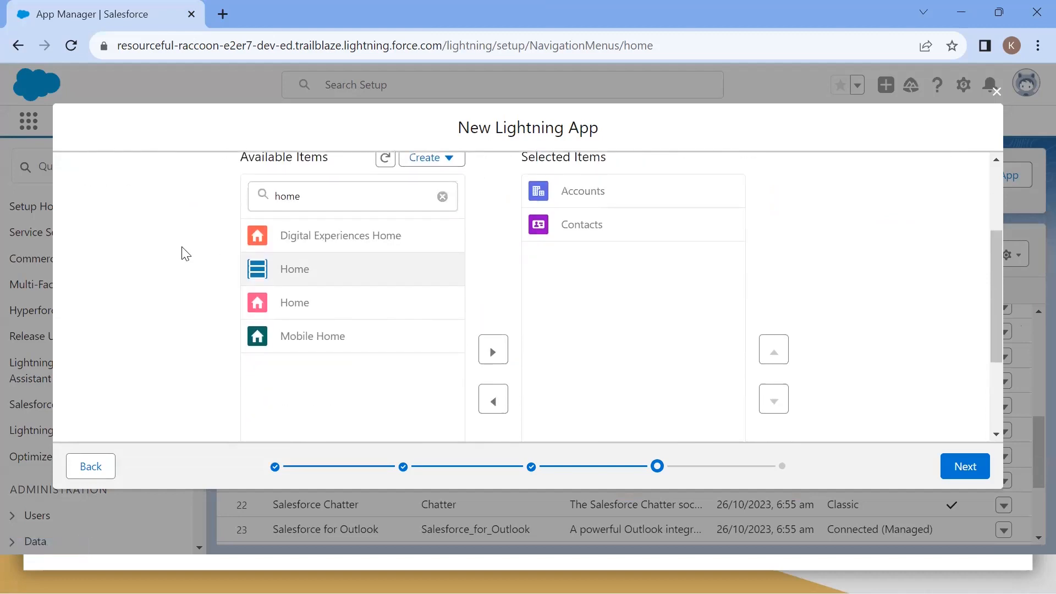
{"action": "left_click", "coordinate": [506, 355]}
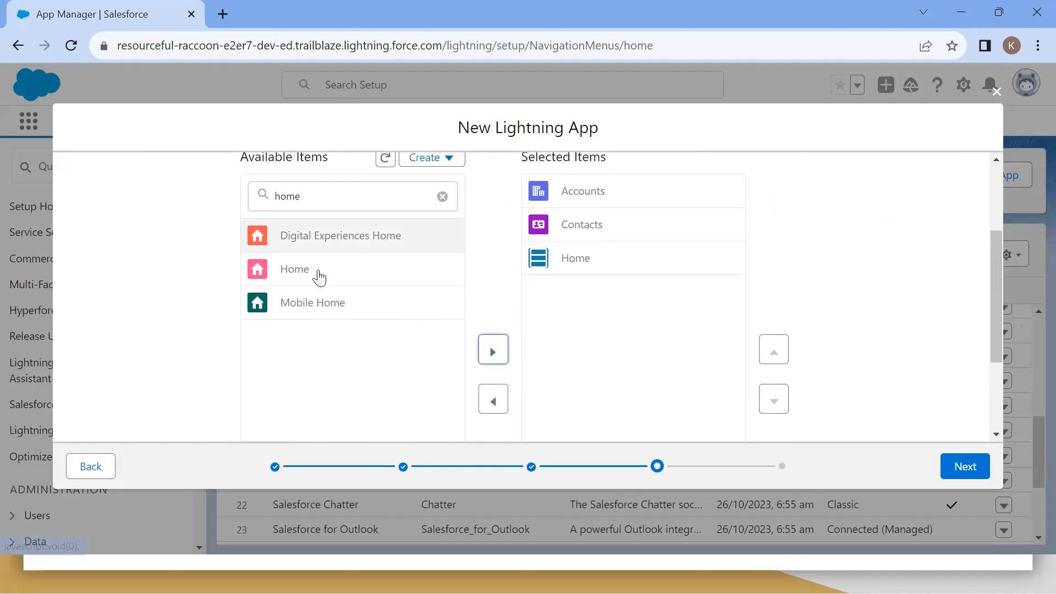
Add the other Home item, the one with the pink house icon, to the selected navigation items
{"action": "left_click", "coordinate": [315, 273]}
{"action": "scroll", "coordinate": [316, 272], "scroll_direction": "down", "scroll_amount": 1}
{"action": "left_click", "coordinate": [505, 297]}
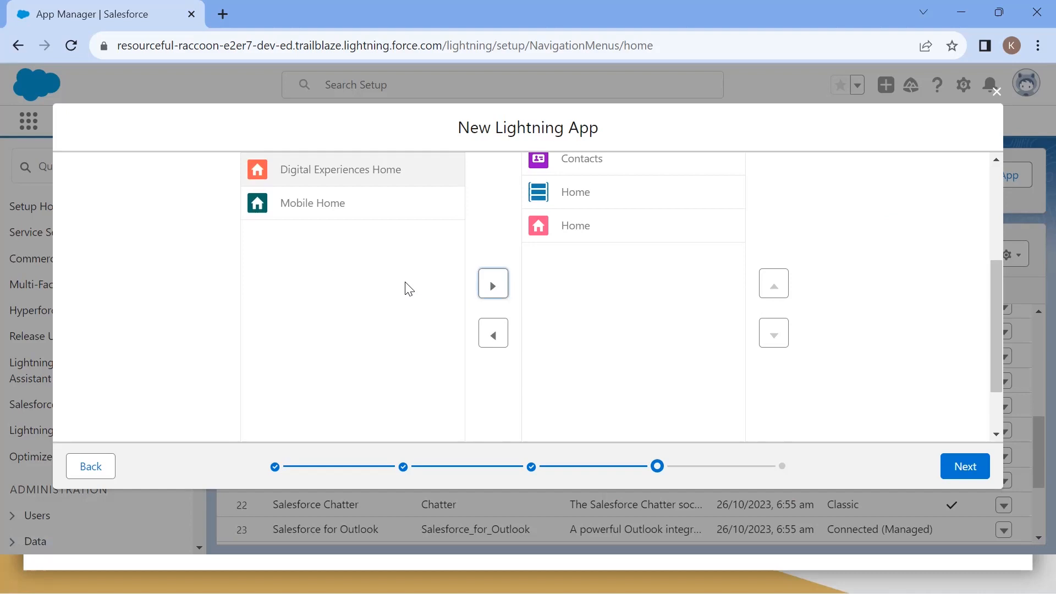
Copy Chatter from the Trailhead table, filter the wizard's available items by it and add Chatter to the selected items
{"action": "scroll", "coordinate": [204, 256], "scroll_direction": "up", "scroll_amount": 3}
{"action": "key", "text": "alt+Tab"}
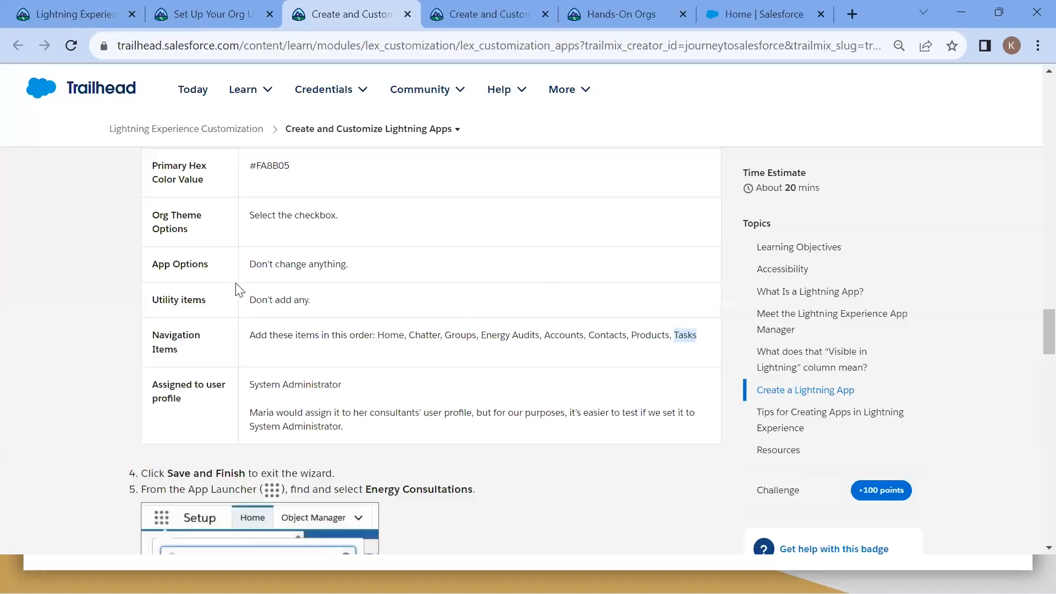
{"action": "double_click", "coordinate": [422, 331]}
{"action": "key", "text": "ctrl+c"}
{"action": "key", "text": "alt+Tab"}
{"action": "left_click", "coordinate": [319, 294]}
{"action": "double_click", "coordinate": [318, 295]}
{"action": "key", "text": "ctrl+v"}
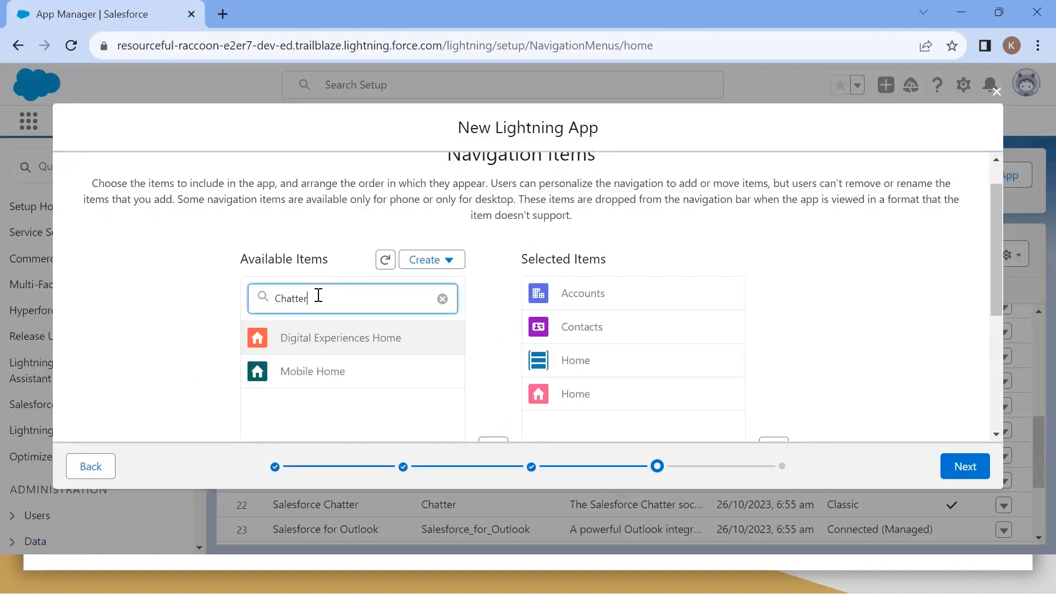
{"action": "left_click", "coordinate": [334, 334]}
{"action": "scroll", "coordinate": [337, 332], "scroll_direction": "down", "scroll_amount": 3}
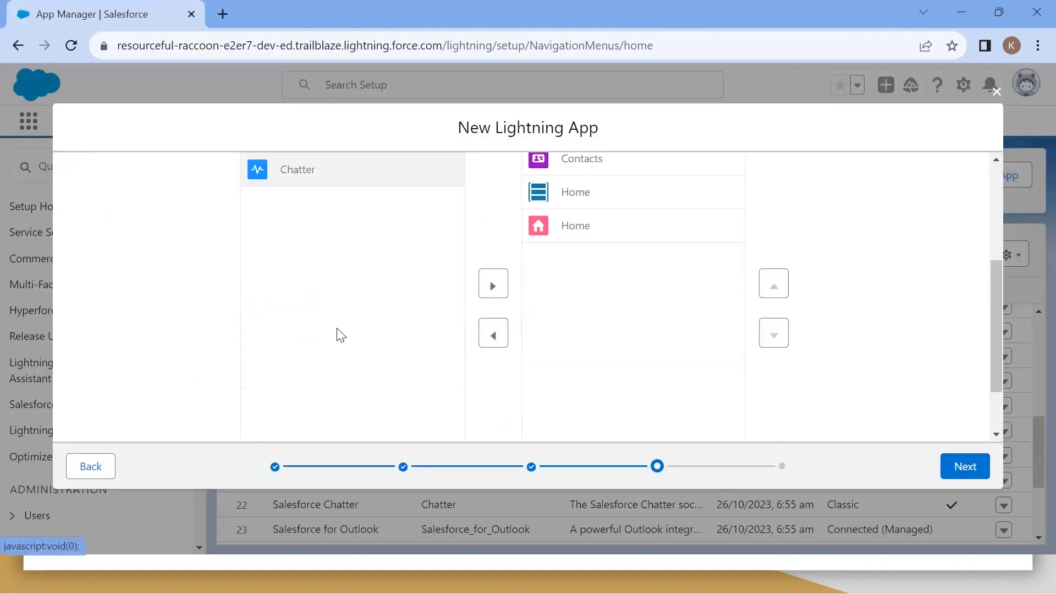
{"action": "left_click", "coordinate": [493, 285]}
Copy Groups from the Trailhead table, filter the wizard's available items by it and add Groups to the selected items
{"action": "key", "text": "alt+Tab"}
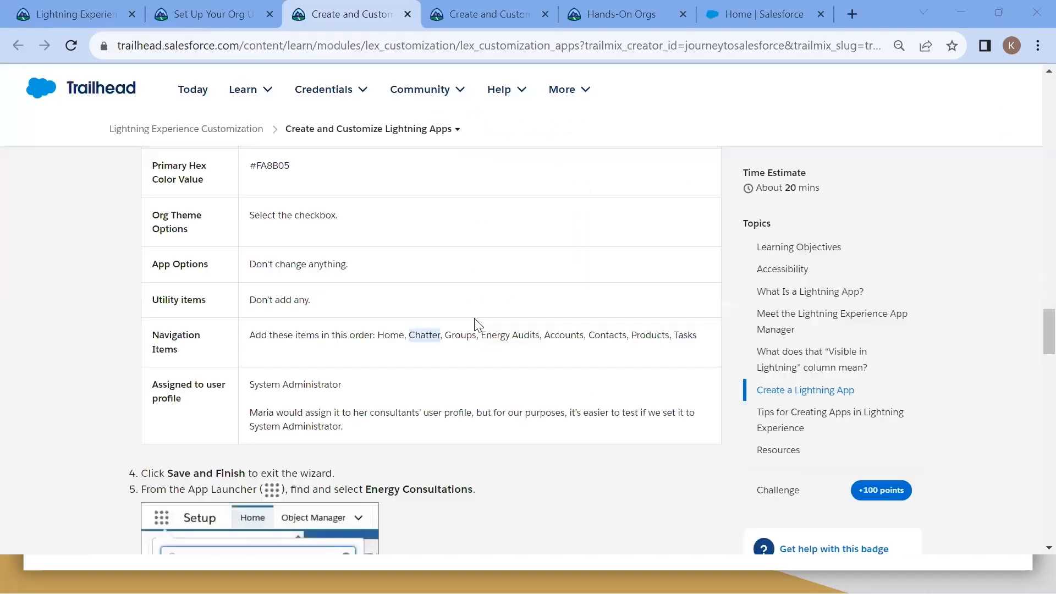
{"action": "double_click", "coordinate": [459, 335]}
{"action": "key", "text": "ctrl+c"}
{"action": "key", "text": "alt+Tab"}
{"action": "scroll", "coordinate": [419, 323], "scroll_direction": "up", "scroll_amount": 5}
{"action": "double_click", "coordinate": [348, 333]}
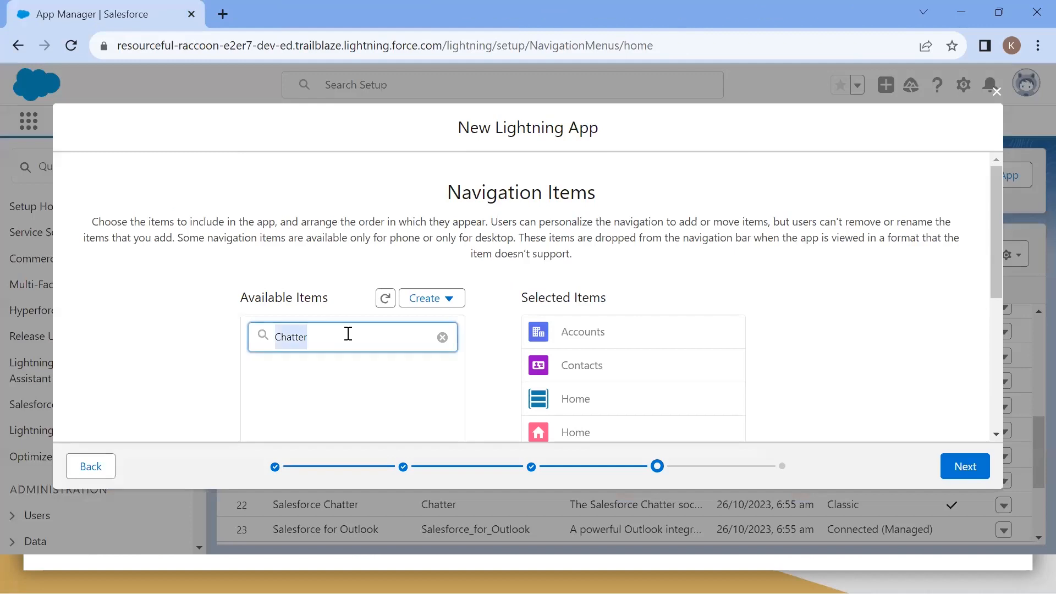
{"action": "key", "text": "ctrl+v"}
{"action": "scroll", "coordinate": [436, 377], "scroll_direction": "down", "scroll_amount": 2}
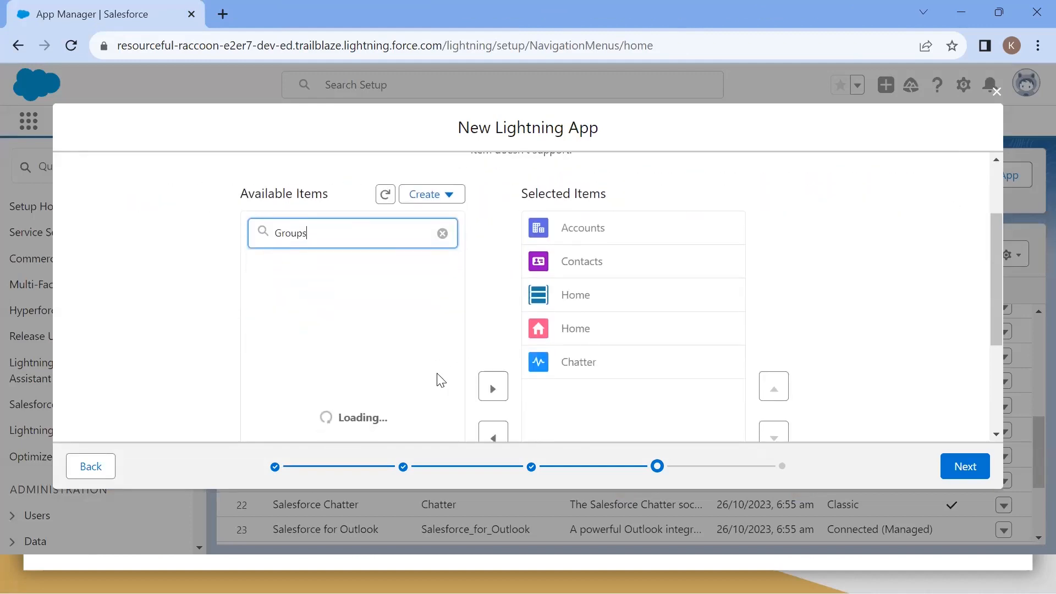
{"action": "left_click", "coordinate": [335, 264]}
{"action": "scroll", "coordinate": [334, 264], "scroll_direction": "down", "scroll_amount": 2}
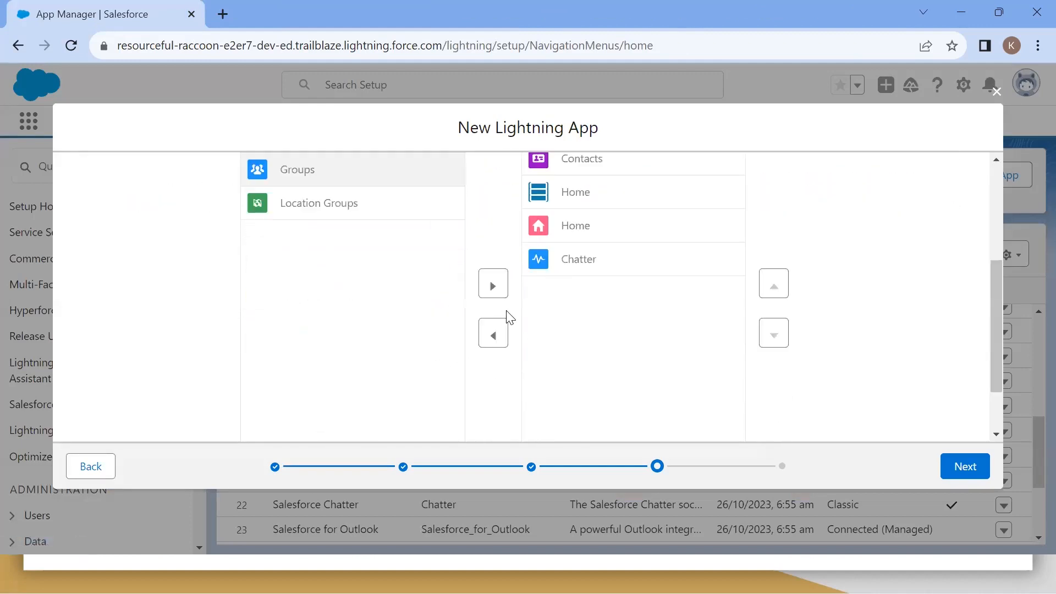
{"action": "left_click", "coordinate": [494, 282]}
Check the remaining items in Trailhead, filter the available items by "products" and add Products to the selected items
{"action": "key", "text": "alt+Tab"}
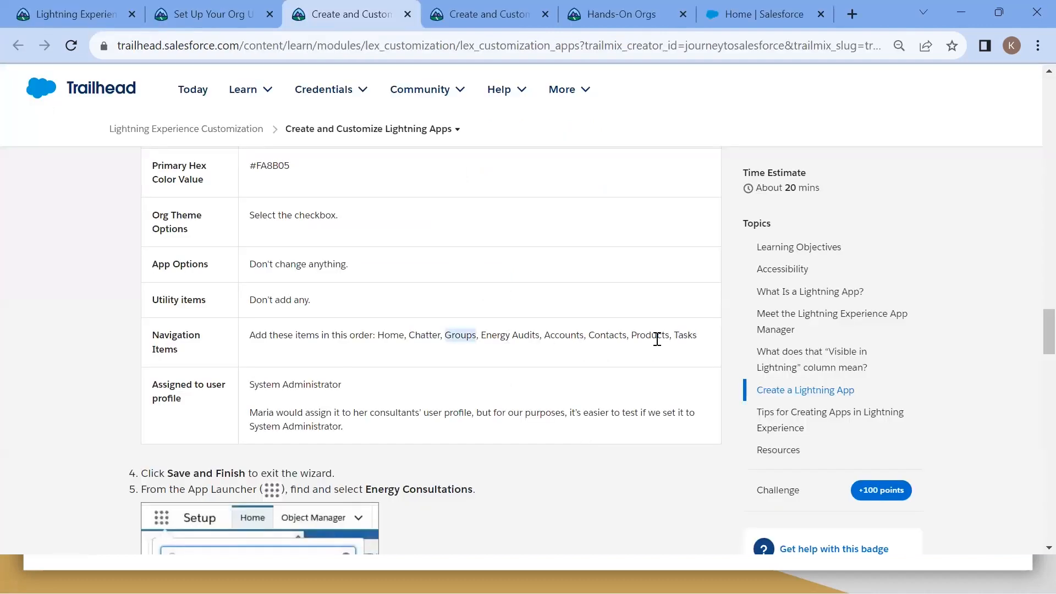
{"action": "key", "text": "alt+Tab"}
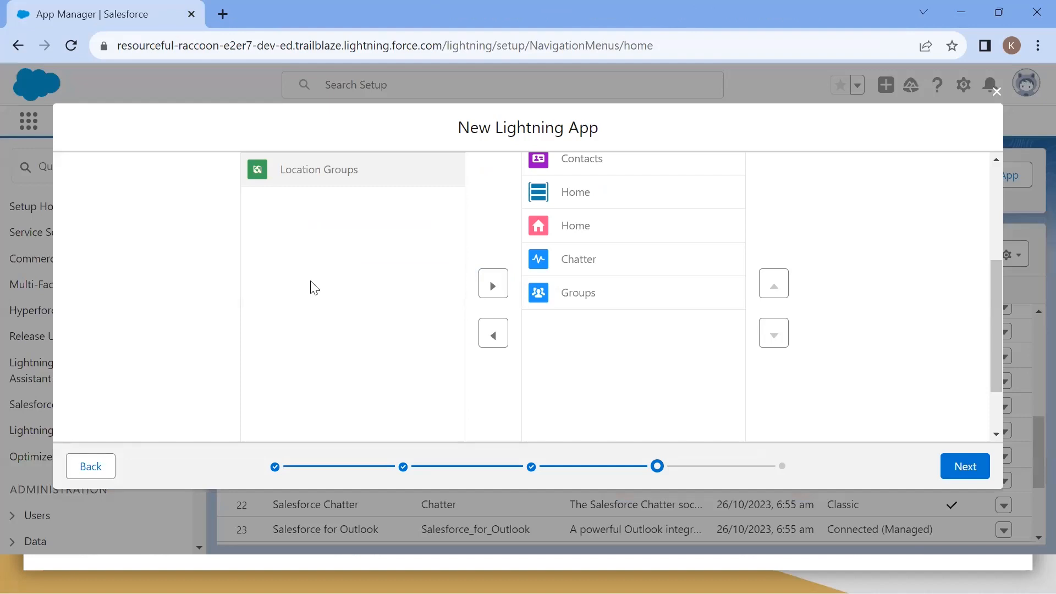
{"action": "scroll", "coordinate": [153, 326], "scroll_direction": "up", "scroll_amount": 4}
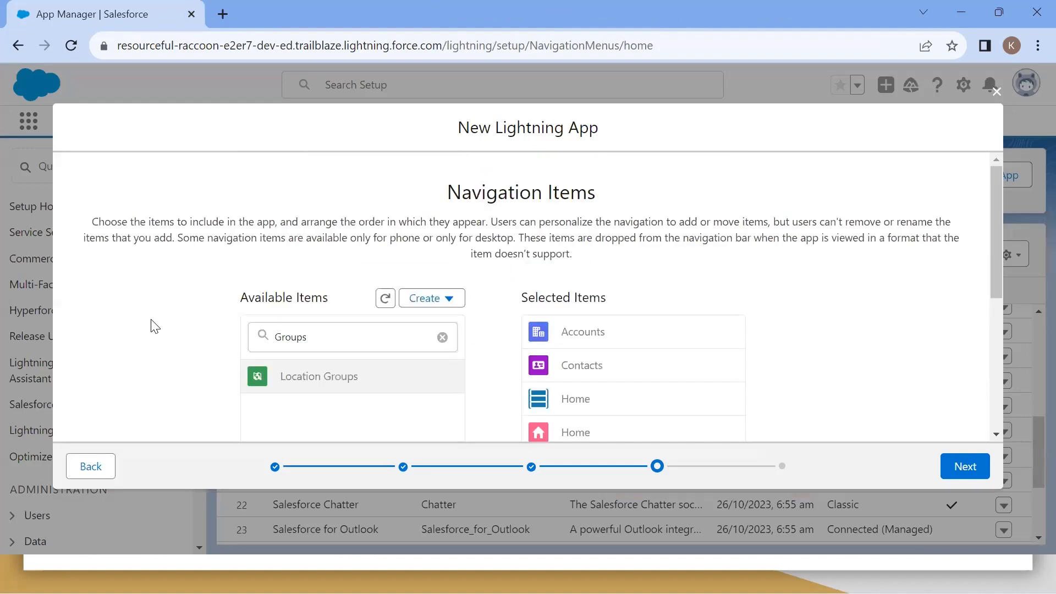
{"action": "double_click", "coordinate": [302, 329]}
{"action": "type", "text": "products"}
{"action": "left_click", "coordinate": [381, 385]}
{"action": "scroll", "coordinate": [381, 389], "scroll_direction": "down", "scroll_amount": 4}
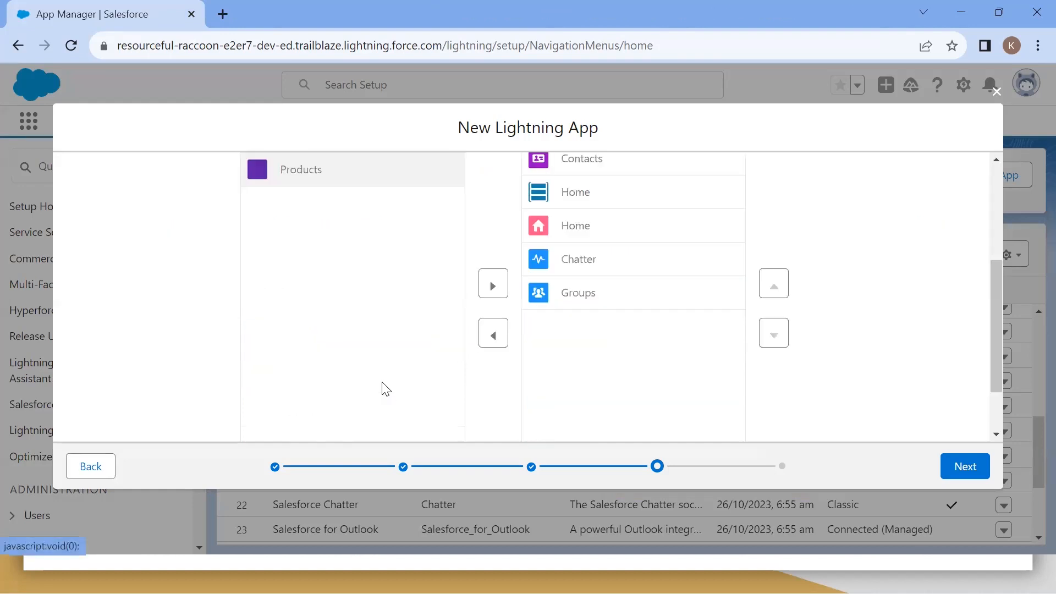
{"action": "left_click", "coordinate": [494, 286]}
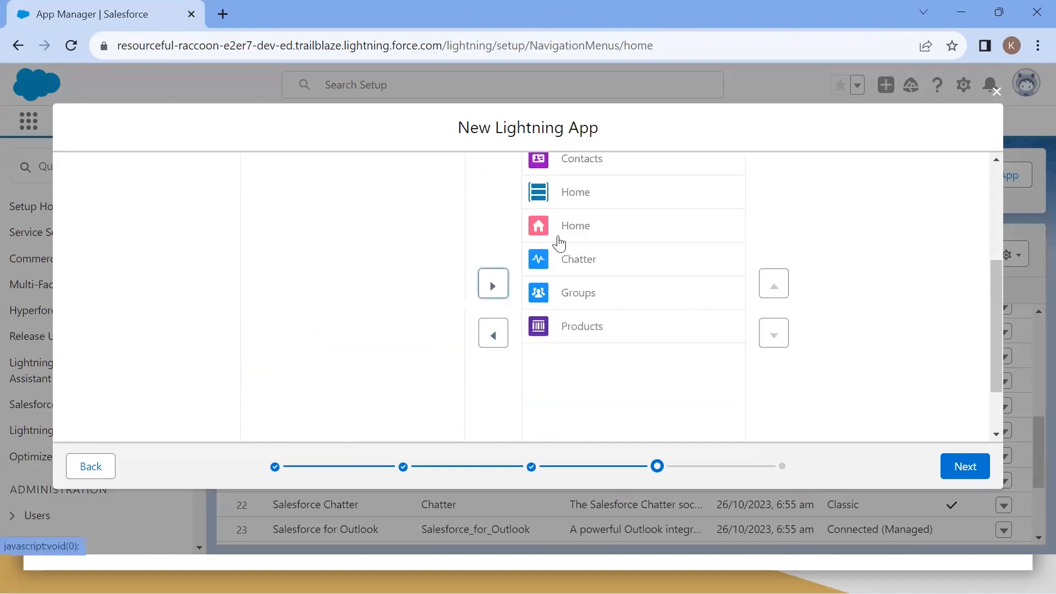
Filter the available items by "tasks" and add Tasks to the selected navigation items
{"action": "scroll", "coordinate": [230, 265], "scroll_direction": "up", "scroll_amount": 4}
{"action": "double_click", "coordinate": [303, 336]}
{"action": "type", "text": "tasks"}
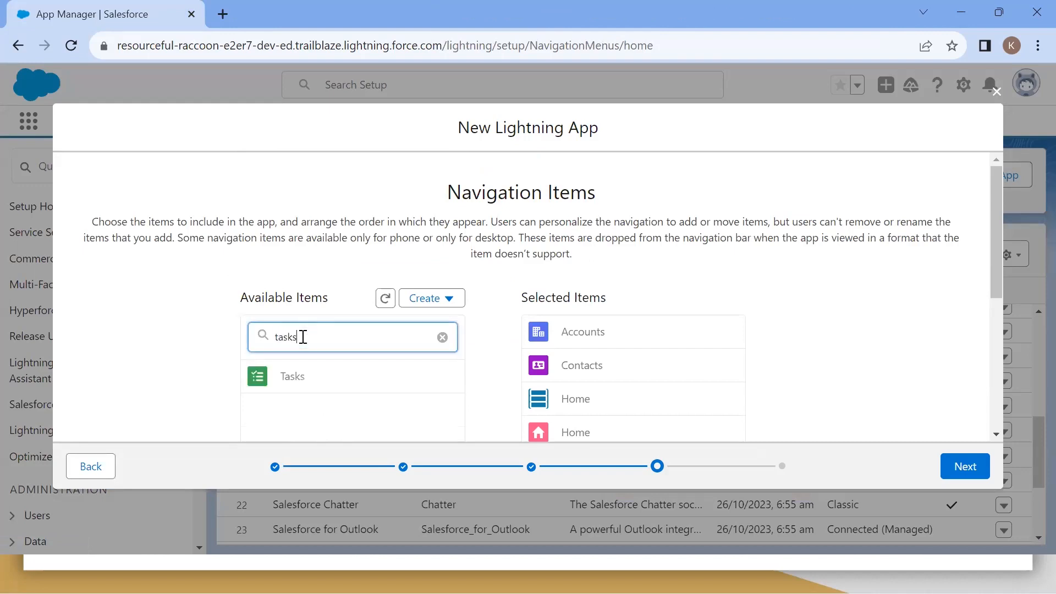
{"action": "left_click", "coordinate": [302, 383]}
{"action": "scroll", "coordinate": [327, 381], "scroll_direction": "down", "scroll_amount": 4}
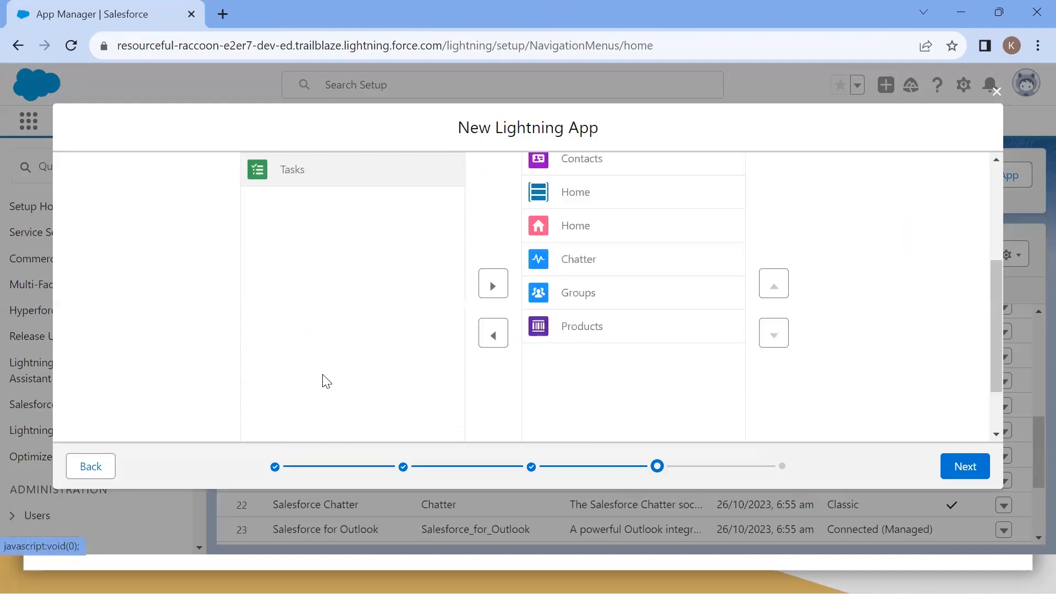
{"action": "left_click", "coordinate": [492, 285]}
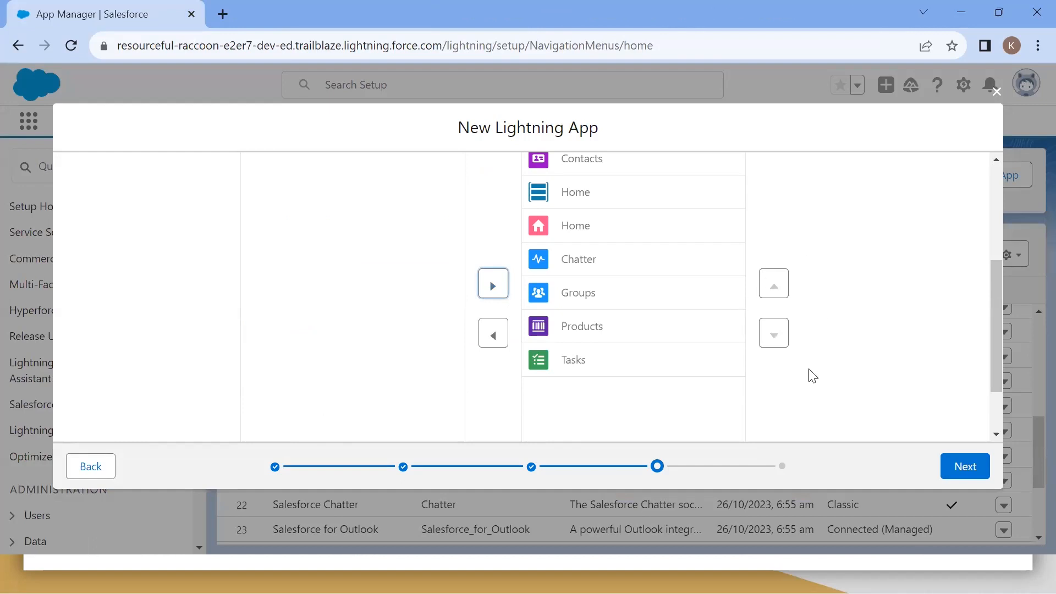
Review the selected navigation items and continue to the User Profiles page
{"action": "scroll", "coordinate": [811, 373], "scroll_direction": "down", "scroll_amount": 2}
{"action": "scroll", "coordinate": [812, 376], "scroll_direction": "up", "scroll_amount": 5}
{"action": "left_click", "coordinate": [971, 467]}
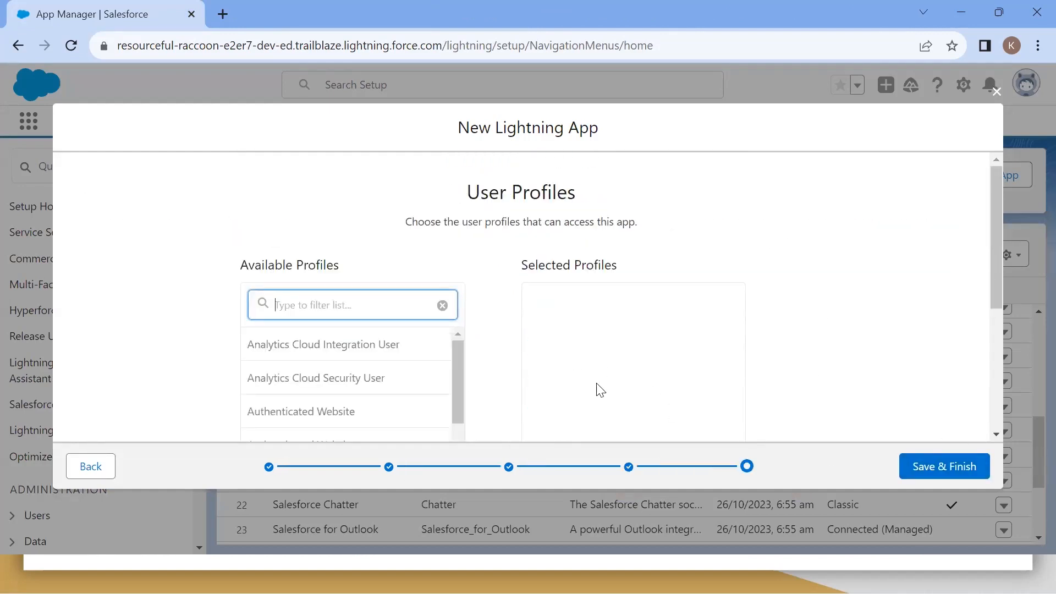
Copy System Administrator from the Trailhead table and filter the wizard's available profiles by it
{"action": "key", "text": "alt+Tab"}
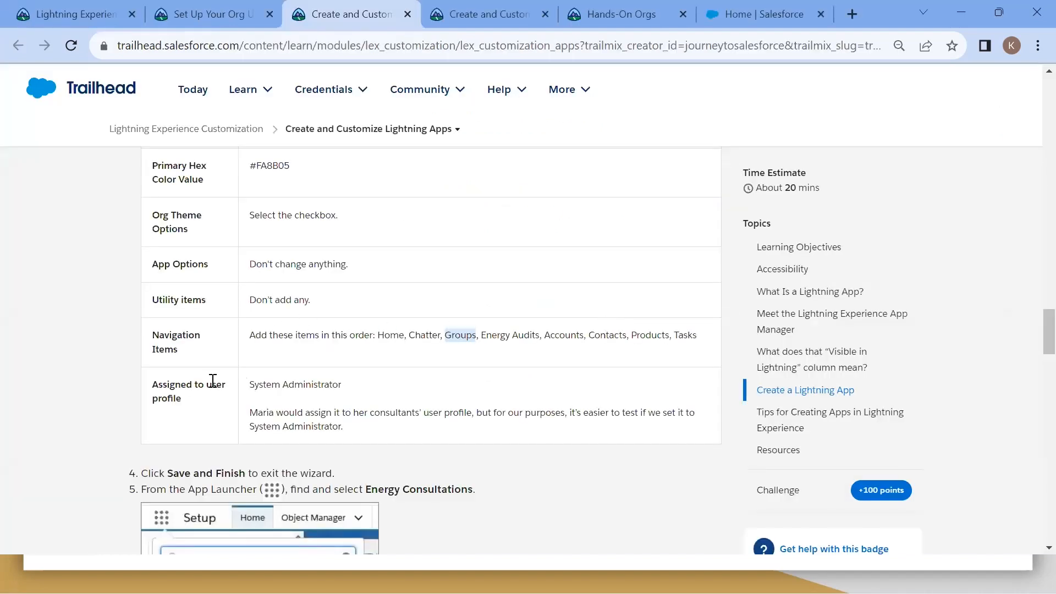
{"action": "left_click_drag", "start_coordinate": [250, 385], "coordinate": [348, 385]}
{"action": "key", "text": "ctrl+c"}
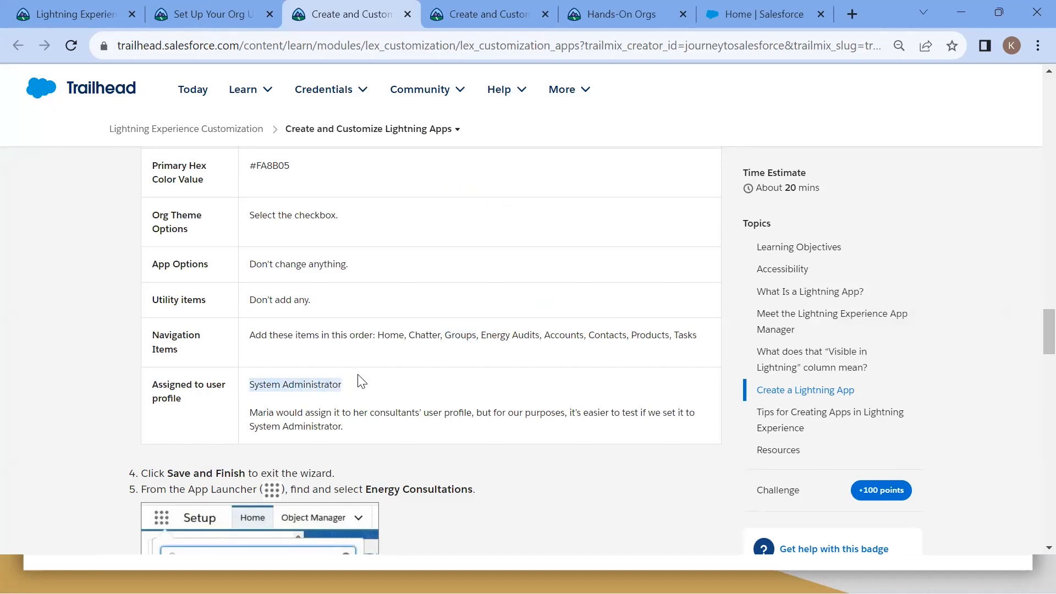
{"action": "key", "text": "alt+Tab"}
{"action": "left_click", "coordinate": [357, 305]}
{"action": "key", "text": "ctrl+v"}
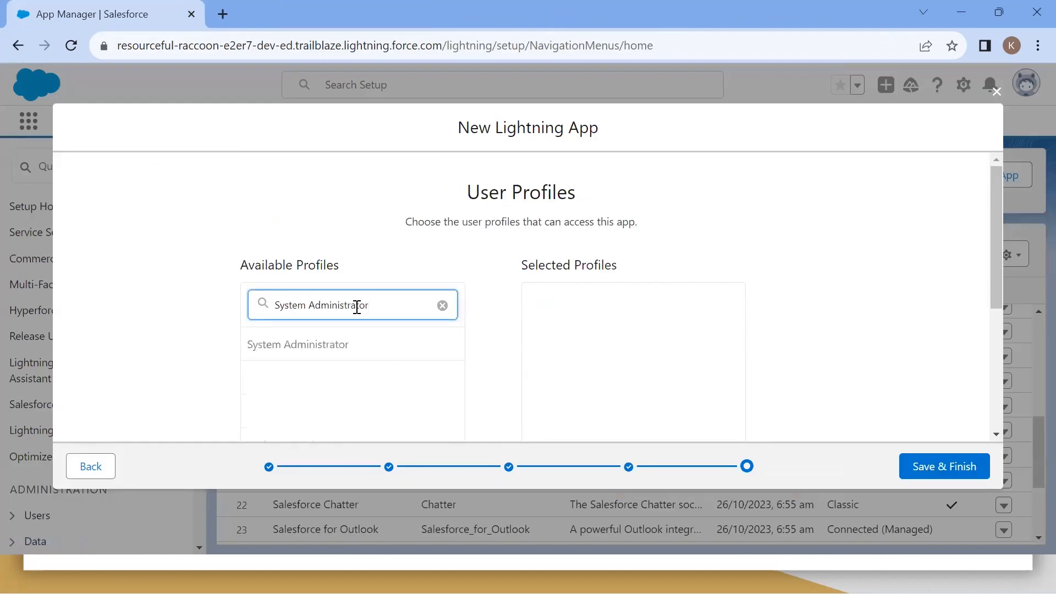
Add System Administrator to the selected profiles and save the new Lightning app
{"action": "left_click", "coordinate": [337, 352]}
{"action": "scroll", "coordinate": [337, 351], "scroll_direction": "down", "scroll_amount": 3}
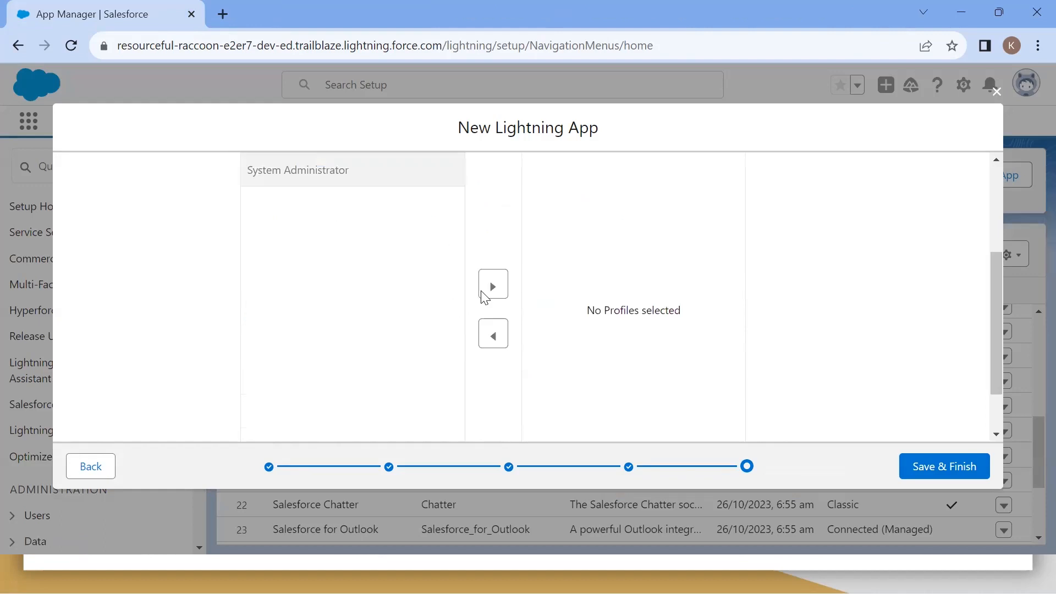
{"action": "left_click", "coordinate": [491, 286]}
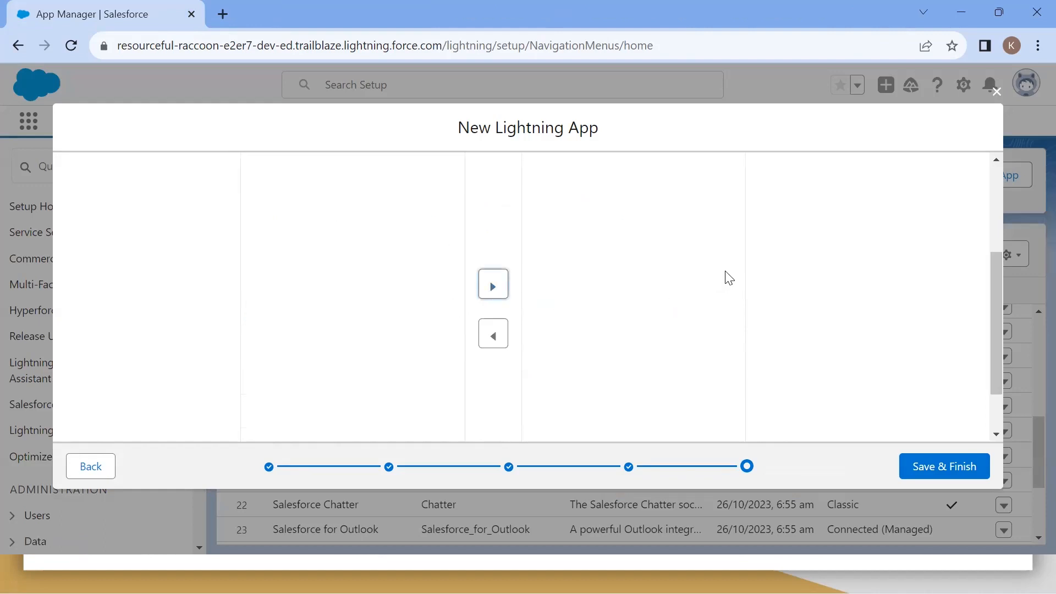
{"action": "scroll", "coordinate": [833, 293], "scroll_direction": "up", "scroll_amount": 3}
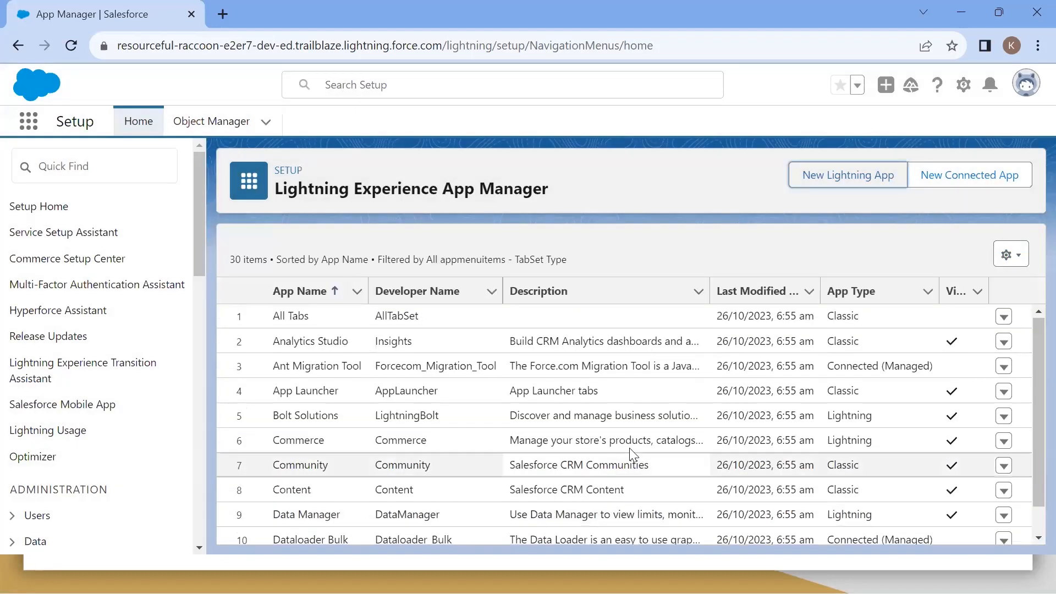
Look through the App Manager list for the Energy Consultations app
{"action": "scroll", "coordinate": [522, 420], "scroll_direction": "down", "scroll_amount": 1}
{"action": "scroll", "coordinate": [521, 420], "scroll_direction": "down", "scroll_amount": 6}
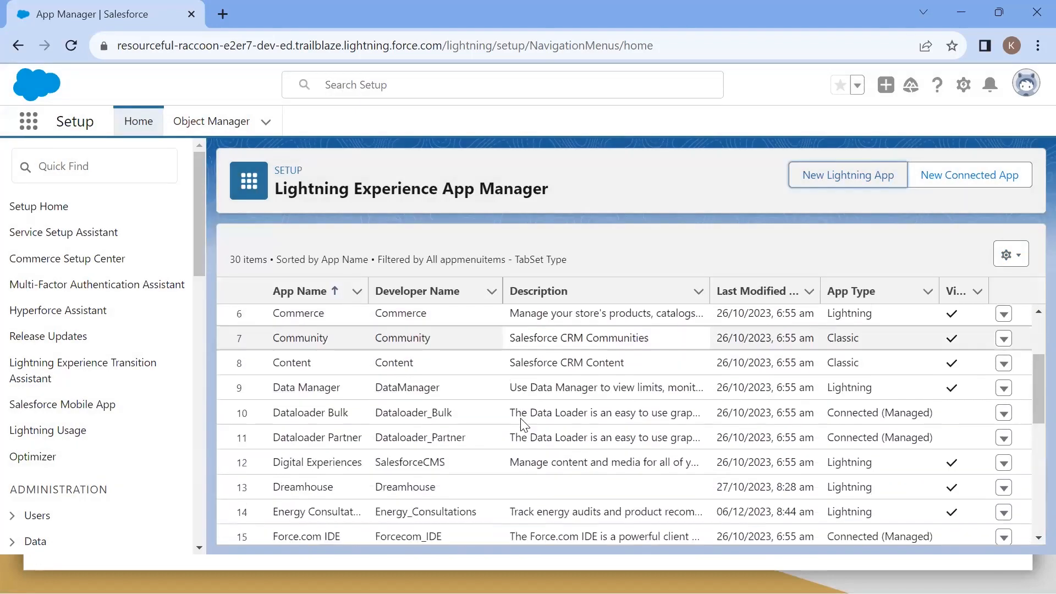
{"action": "scroll", "coordinate": [522, 418], "scroll_direction": "down", "scroll_amount": 3}
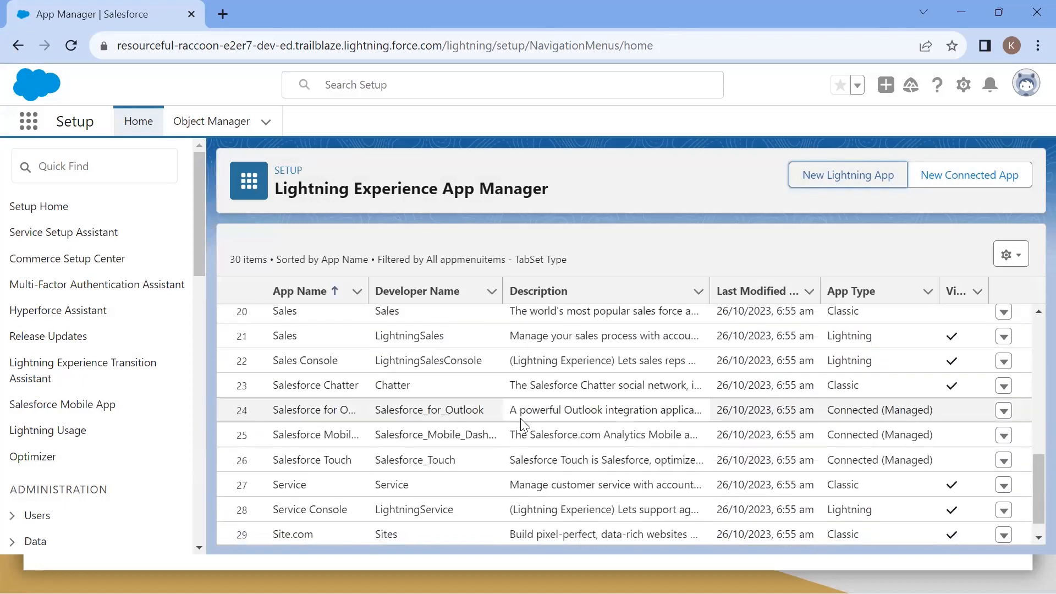
{"action": "scroll", "coordinate": [425, 373], "scroll_direction": "up", "scroll_amount": 5}
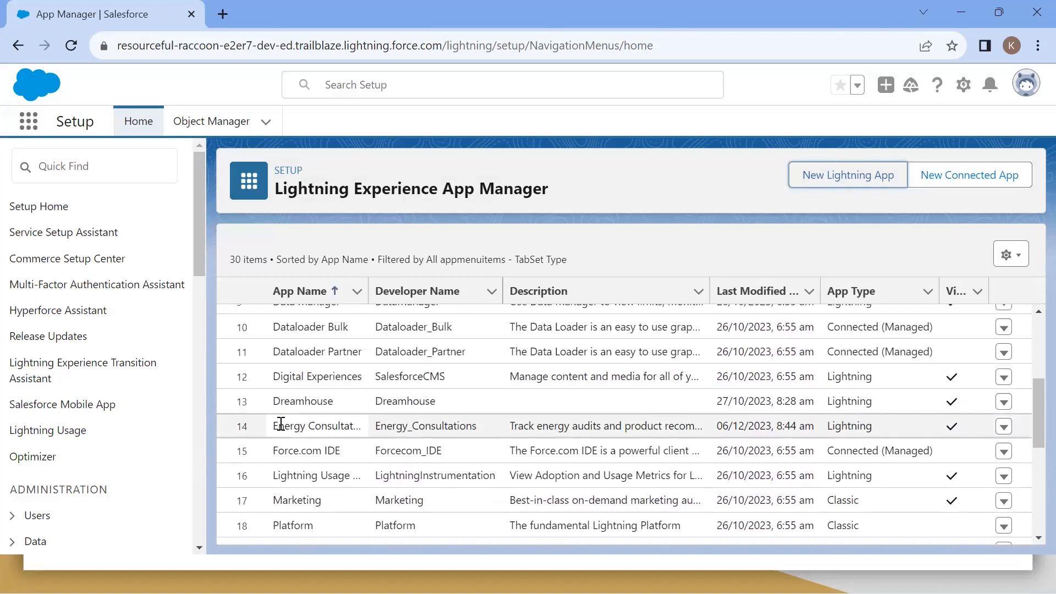
{"action": "left_click_drag", "start_coordinate": [273, 427], "coordinate": [358, 429]}
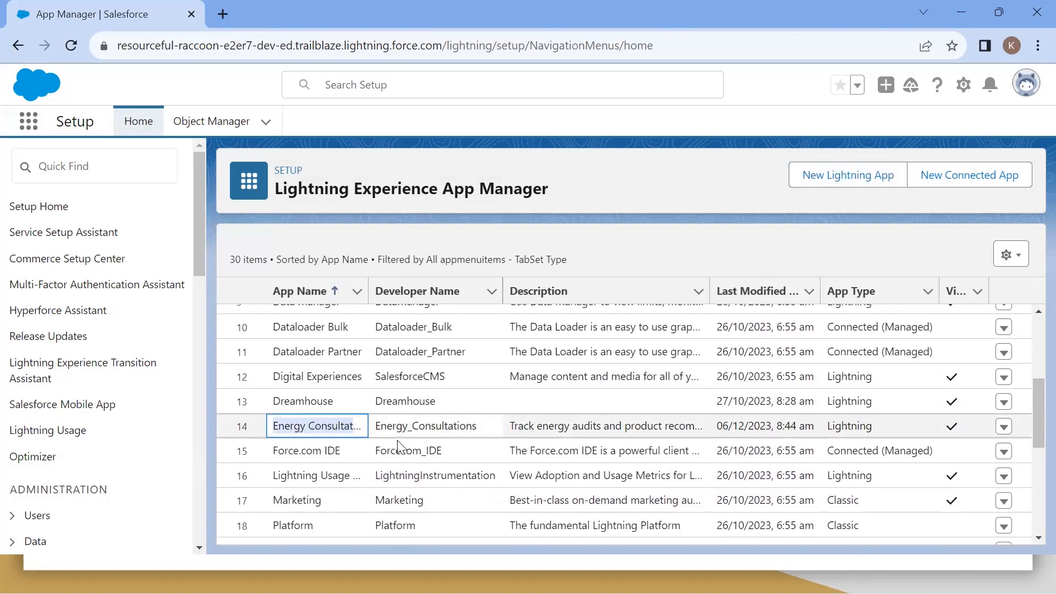
{"action": "left_click", "coordinate": [325, 186]}
{"action": "left_click_drag", "start_coordinate": [325, 187], "coordinate": [546, 194]}
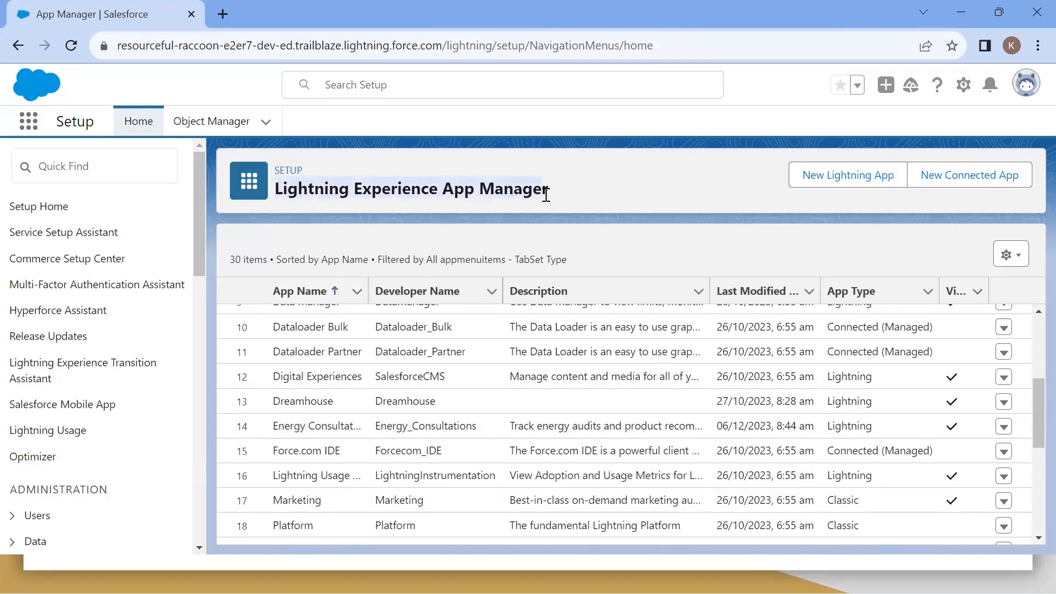
View all apps in the App Launcher and open Energy Consultations
{"action": "left_click", "coordinate": [26, 127]}
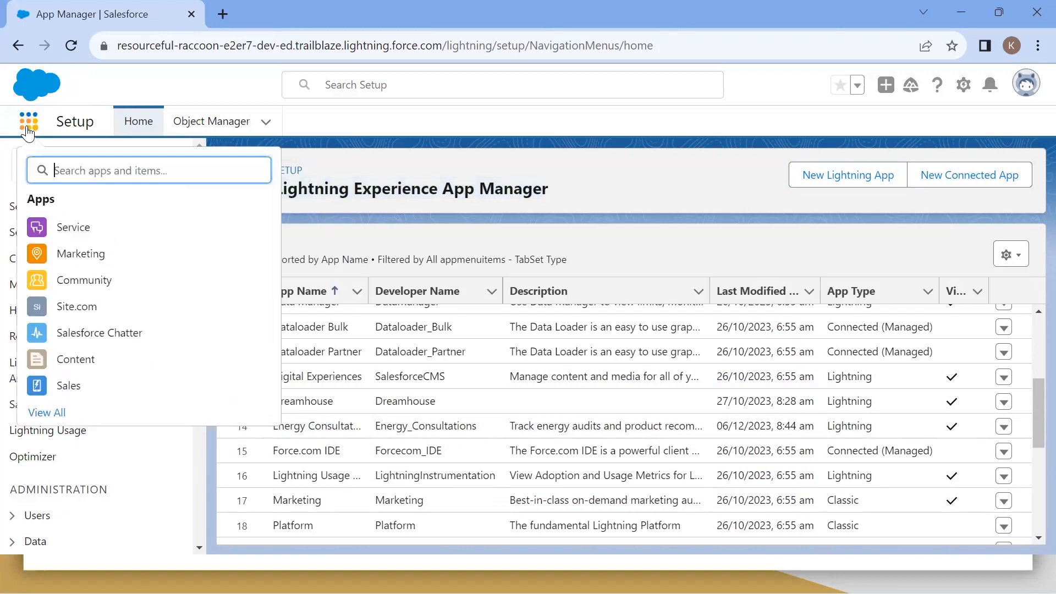
{"action": "key", "text": "Escape"}
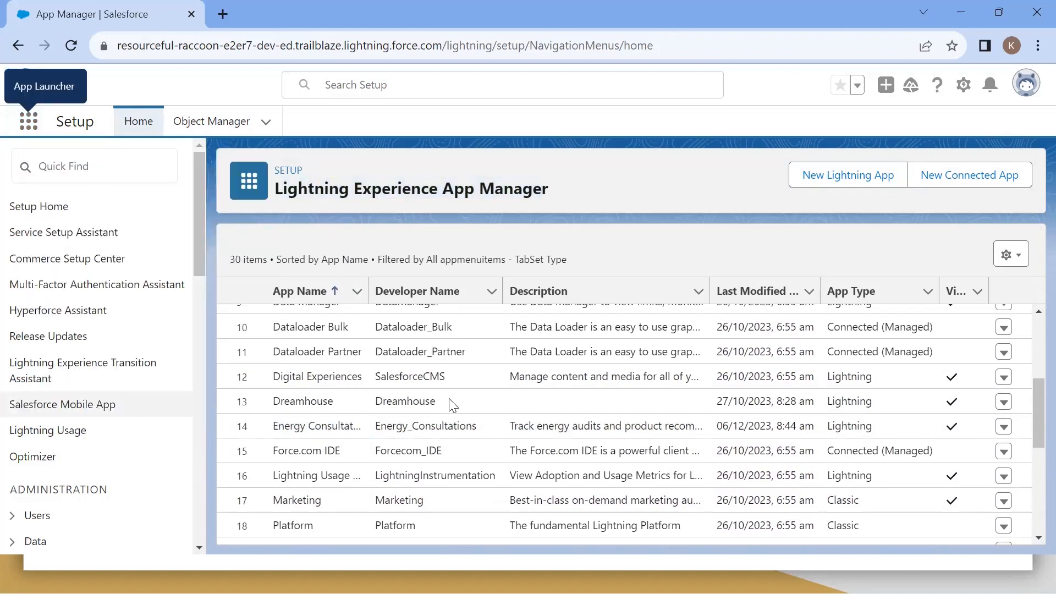
{"action": "scroll", "coordinate": [470, 360], "scroll_direction": "down", "scroll_amount": 2}
{"action": "scroll", "coordinate": [470, 360], "scroll_direction": "down", "scroll_amount": 4}
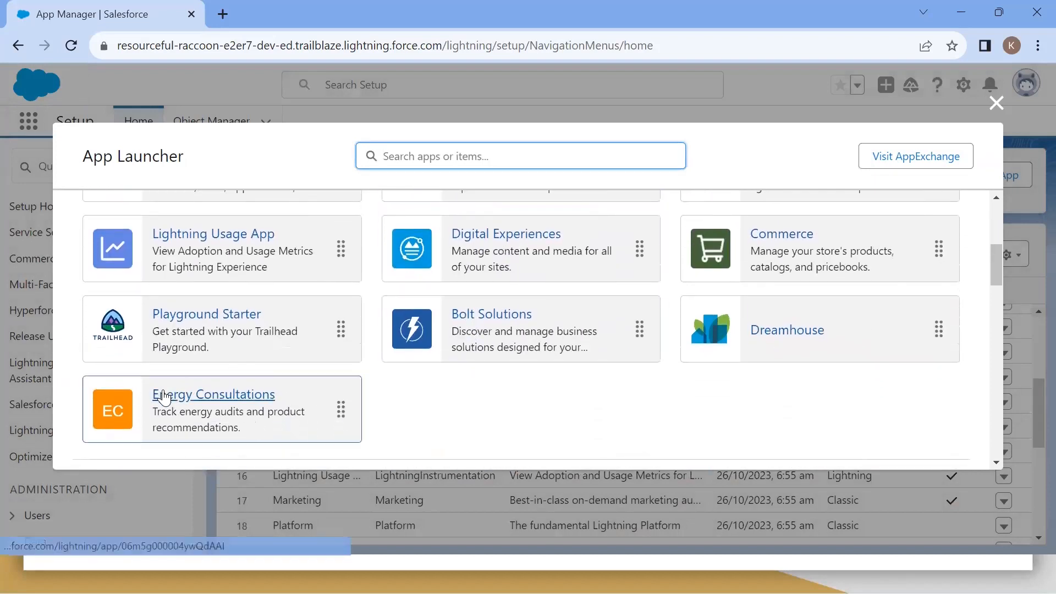
{"action": "left_click", "coordinate": [165, 395]}
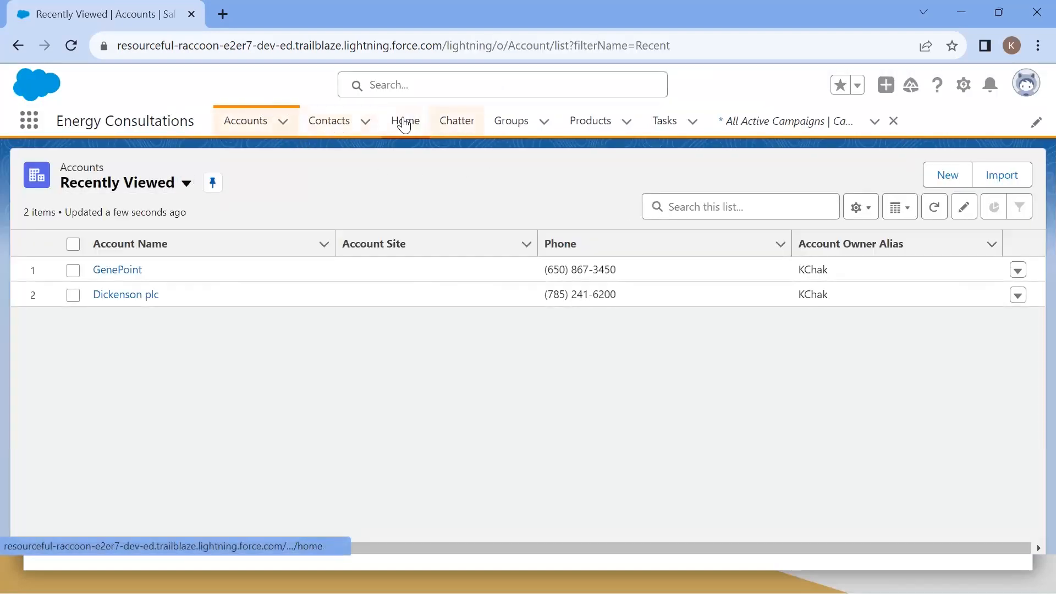
Move Home to the first position in the Energy Consultations navigation items and save the new order
{"action": "left_click_drag", "start_coordinate": [402, 122], "coordinate": [305, 175]}
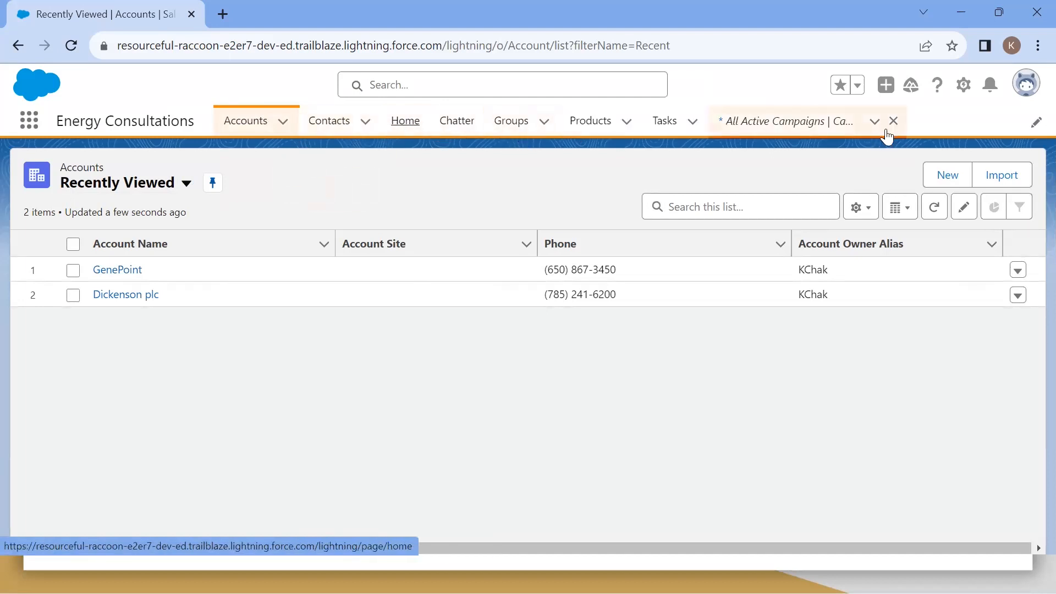
{"action": "left_click", "coordinate": [1036, 132]}
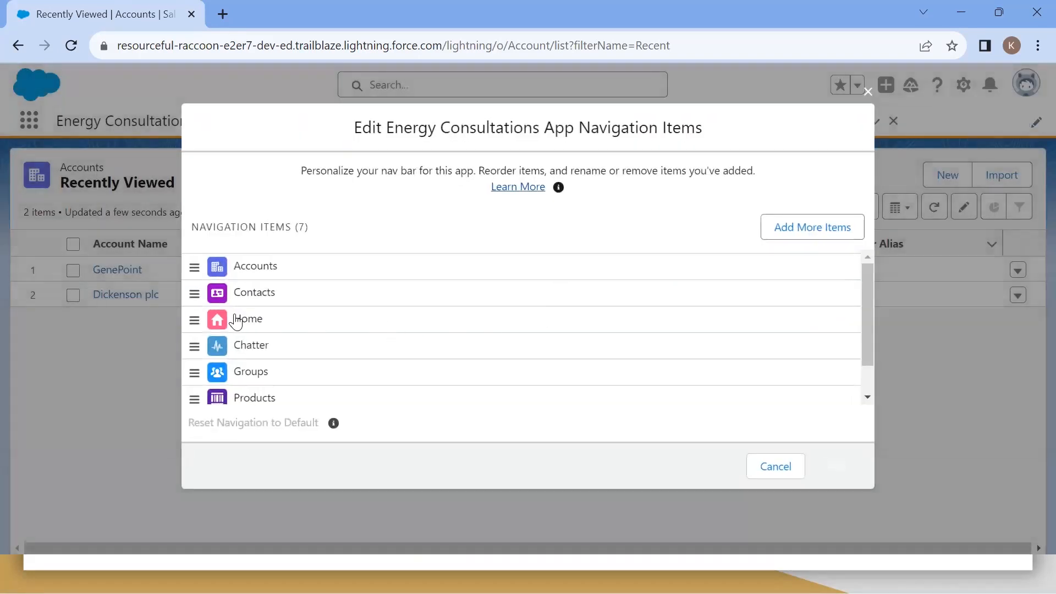
{"action": "left_click_drag", "start_coordinate": [237, 322], "coordinate": [229, 271]}
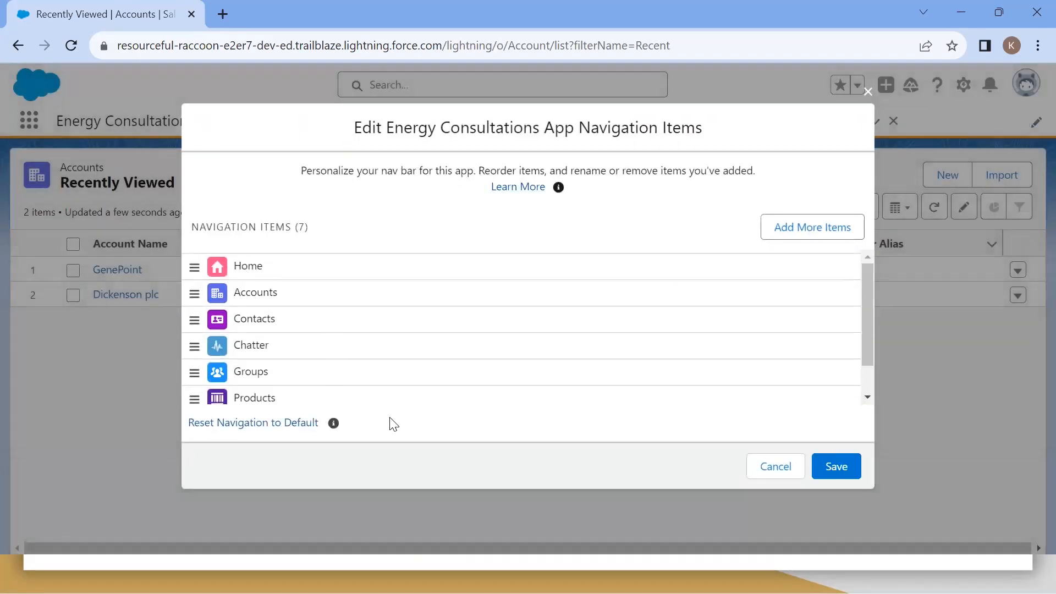
{"action": "scroll", "coordinate": [370, 349], "scroll_direction": "down", "scroll_amount": 1}
{"action": "scroll", "coordinate": [372, 350], "scroll_direction": "up", "scroll_amount": 1}
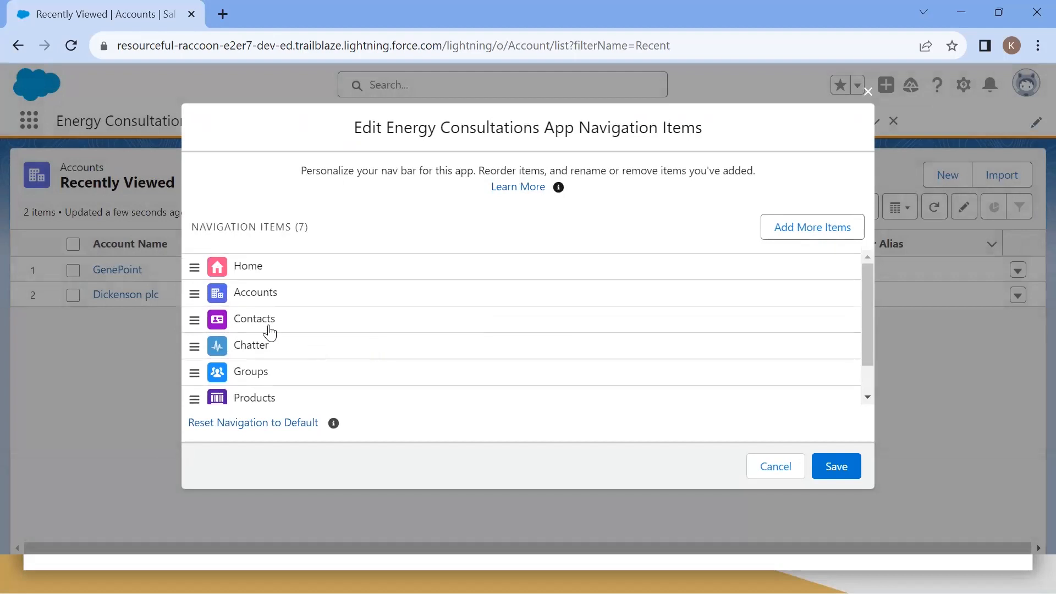
{"action": "left_click", "coordinate": [834, 480]}
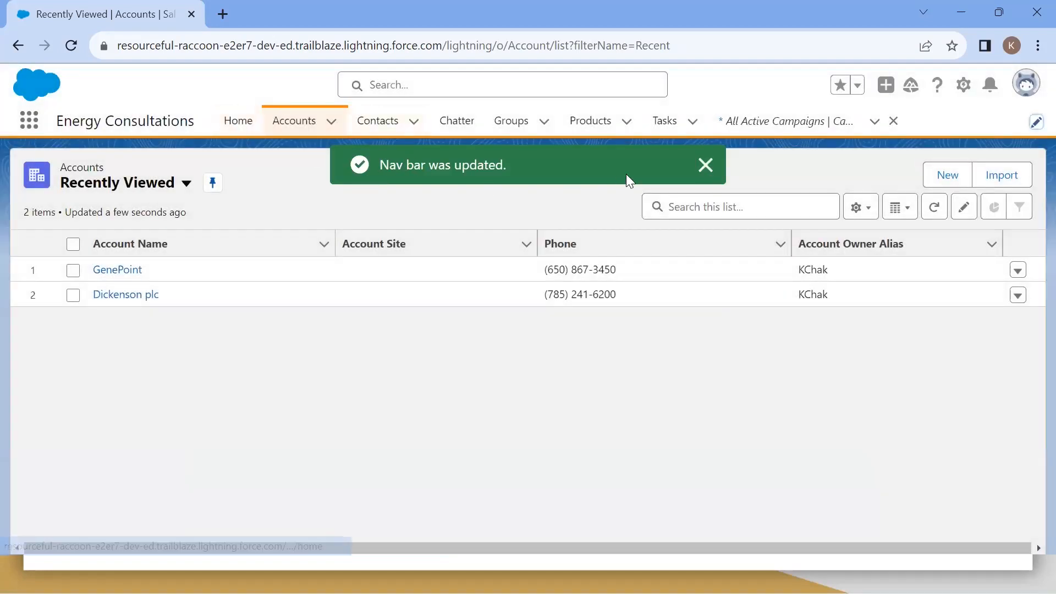
{"action": "left_click", "coordinate": [705, 165]}
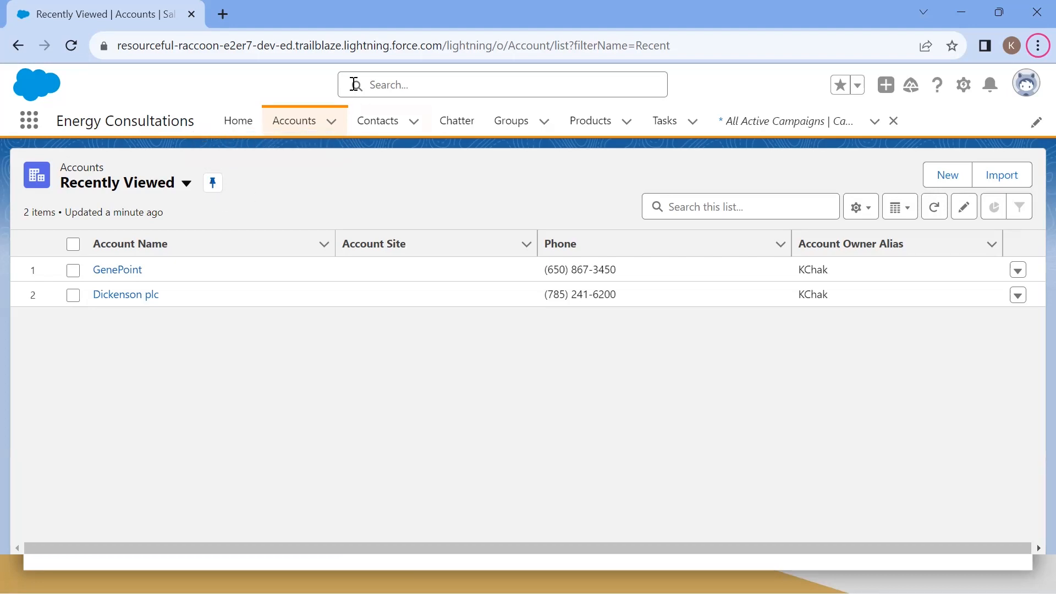
Switch to Trailhead and compare the final instructions and the sample image of the Energy Consultations app
{"action": "key", "text": "alt+Tab"}
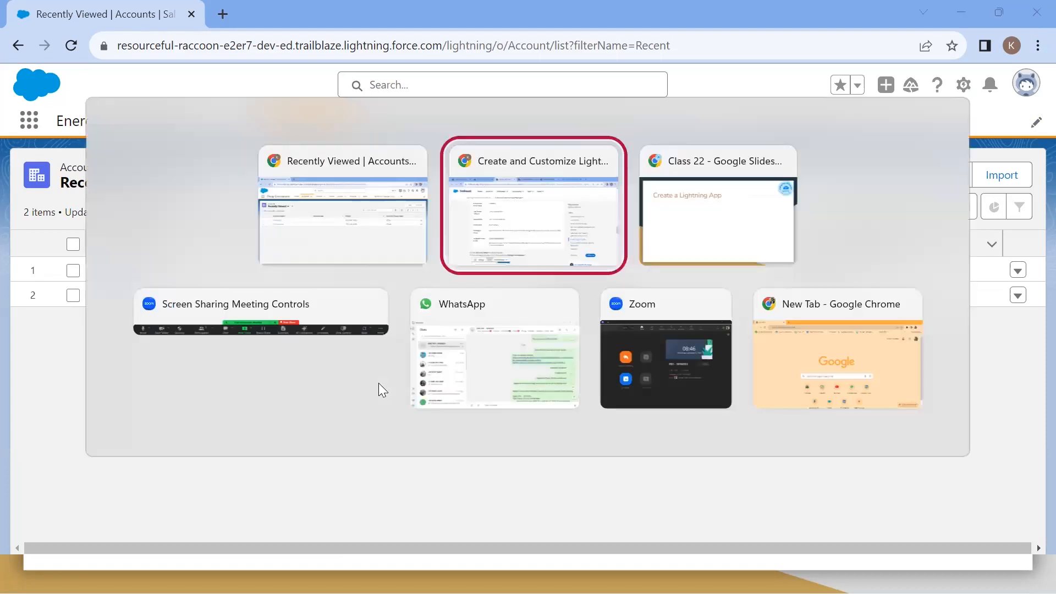
{"action": "scroll", "coordinate": [354, 371], "scroll_direction": "down", "scroll_amount": 4}
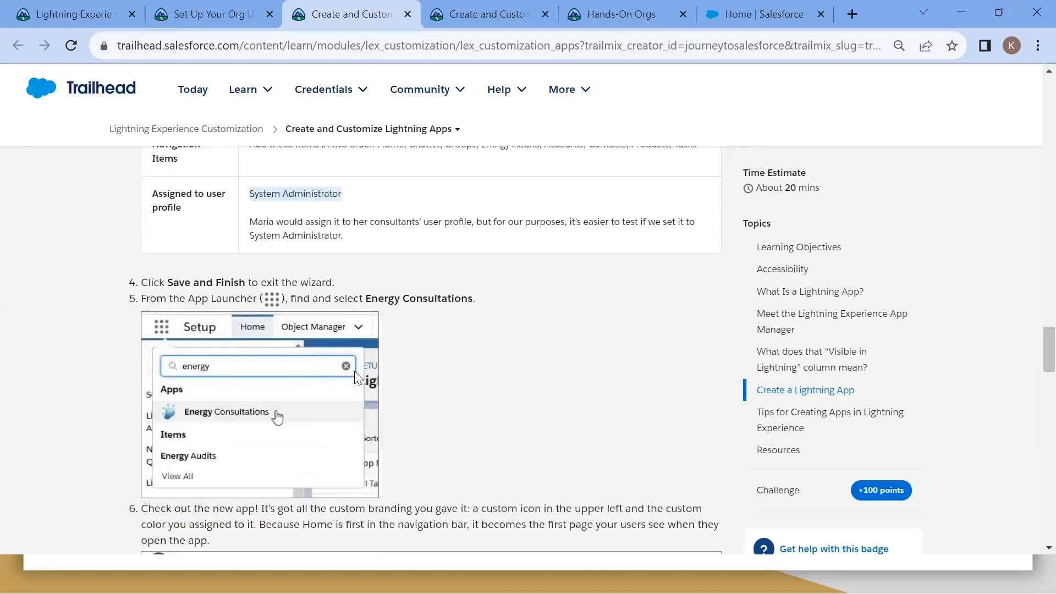
{"action": "scroll", "coordinate": [355, 371], "scroll_direction": "down", "scroll_amount": 3}
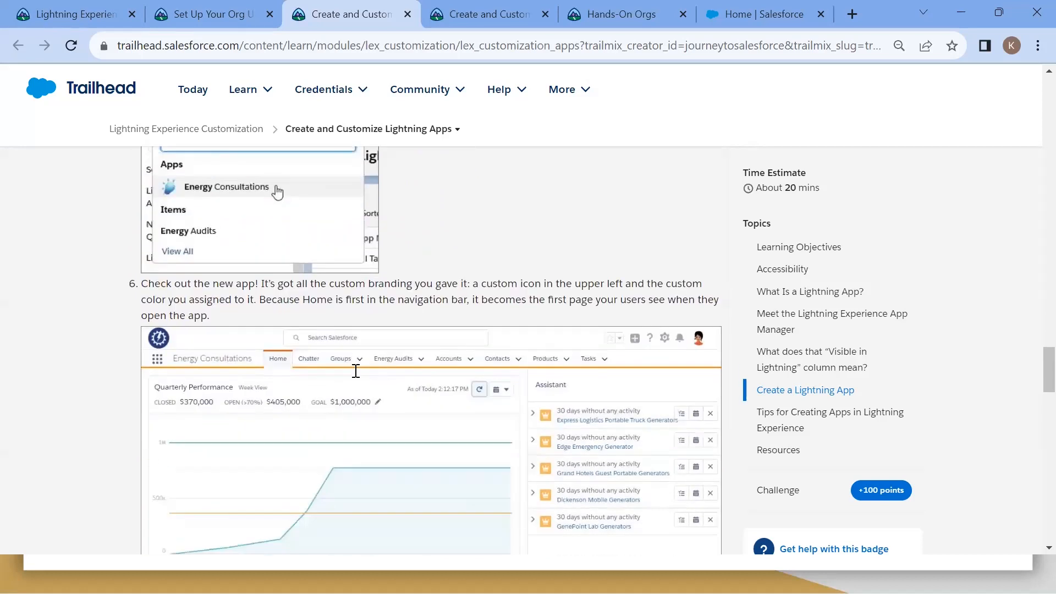
{"action": "scroll", "coordinate": [357, 377], "scroll_direction": "down", "scroll_amount": 3}
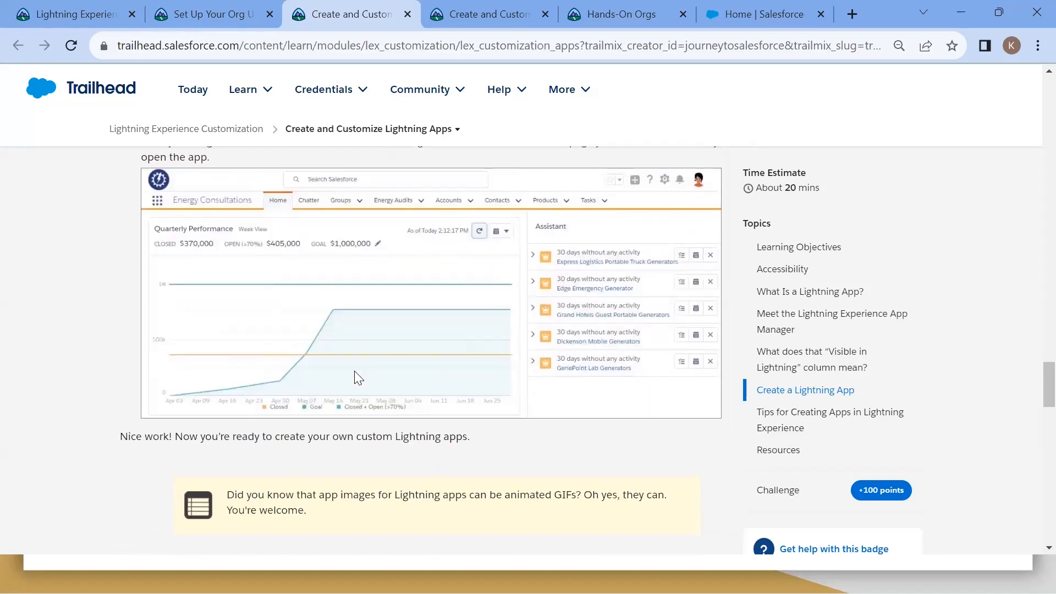
{"action": "scroll", "coordinate": [355, 374], "scroll_direction": "up", "scroll_amount": 1}
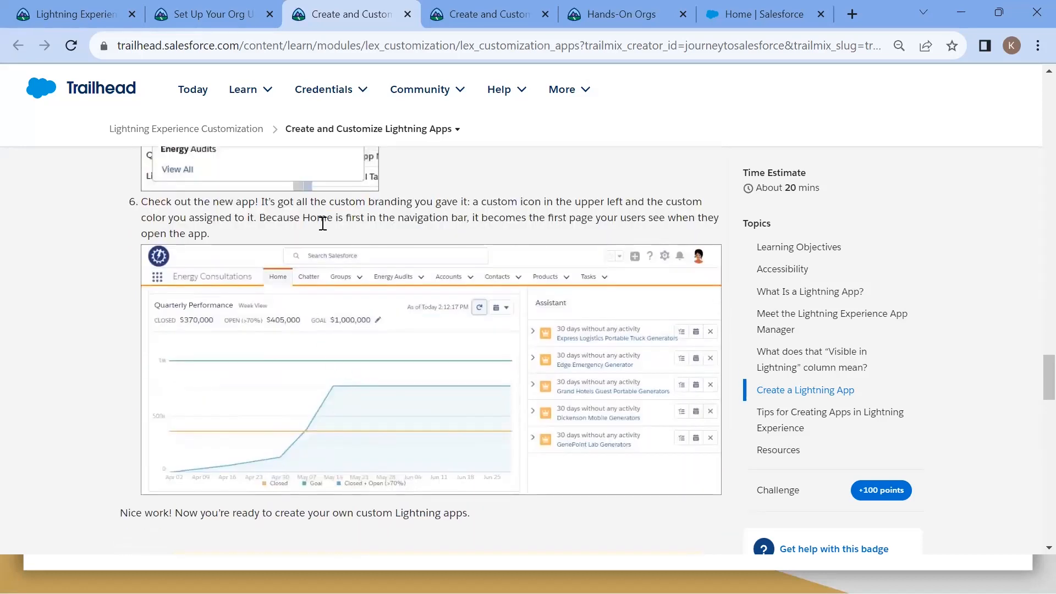
{"action": "scroll", "coordinate": [416, 223], "scroll_direction": "down", "scroll_amount": 1}
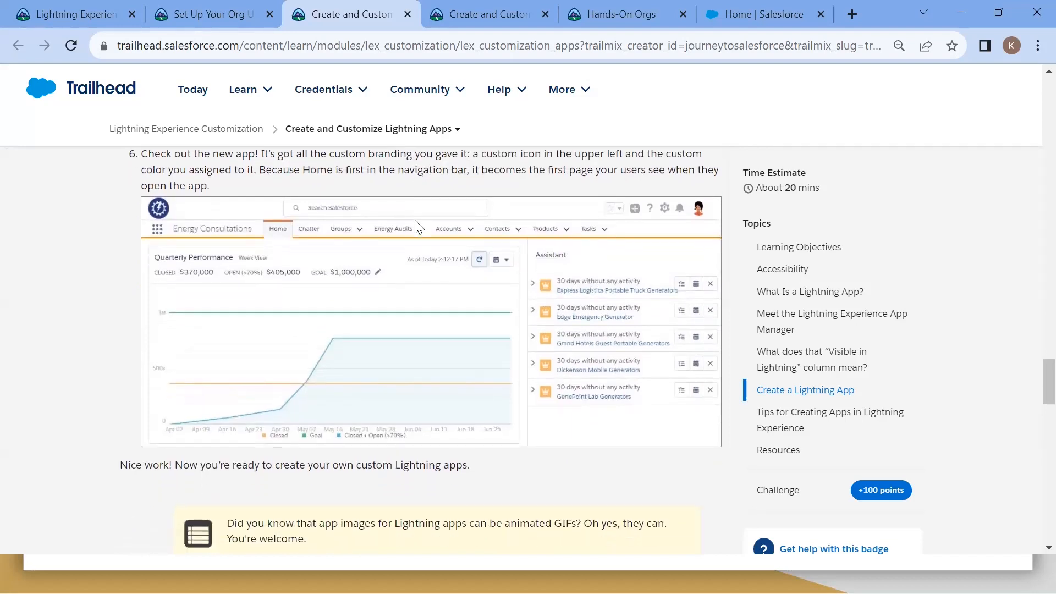
Read the tips for creating apps in Lightning Experience, look over the quiz, and go back to the App Manager section
{"action": "scroll", "coordinate": [418, 225], "scroll_direction": "down", "scroll_amount": 1}
{"action": "scroll", "coordinate": [418, 225], "scroll_direction": "down", "scroll_amount": 5}
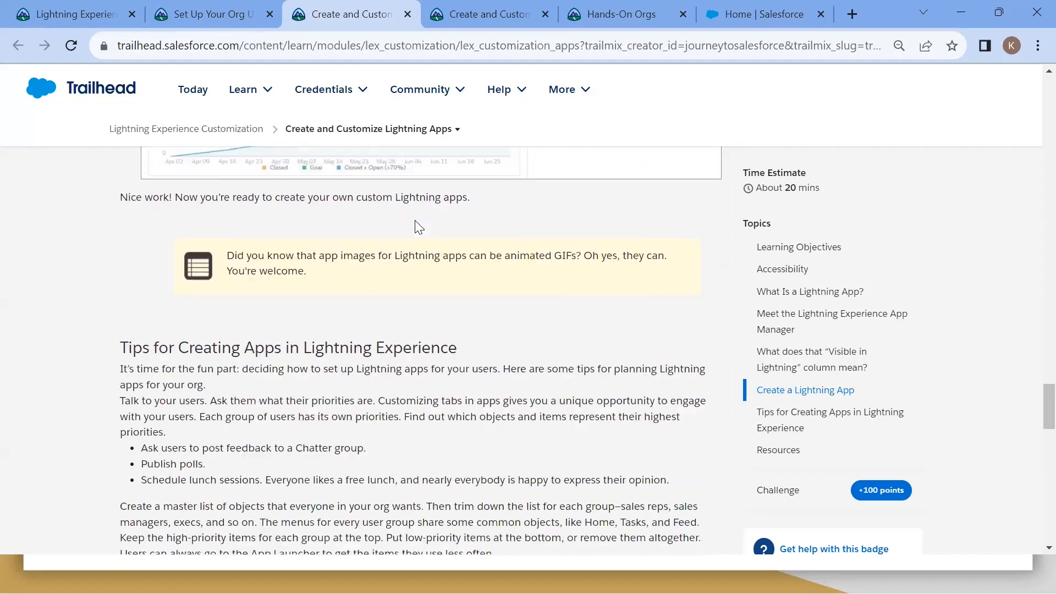
{"action": "scroll", "coordinate": [416, 223], "scroll_direction": "down", "scroll_amount": 1}
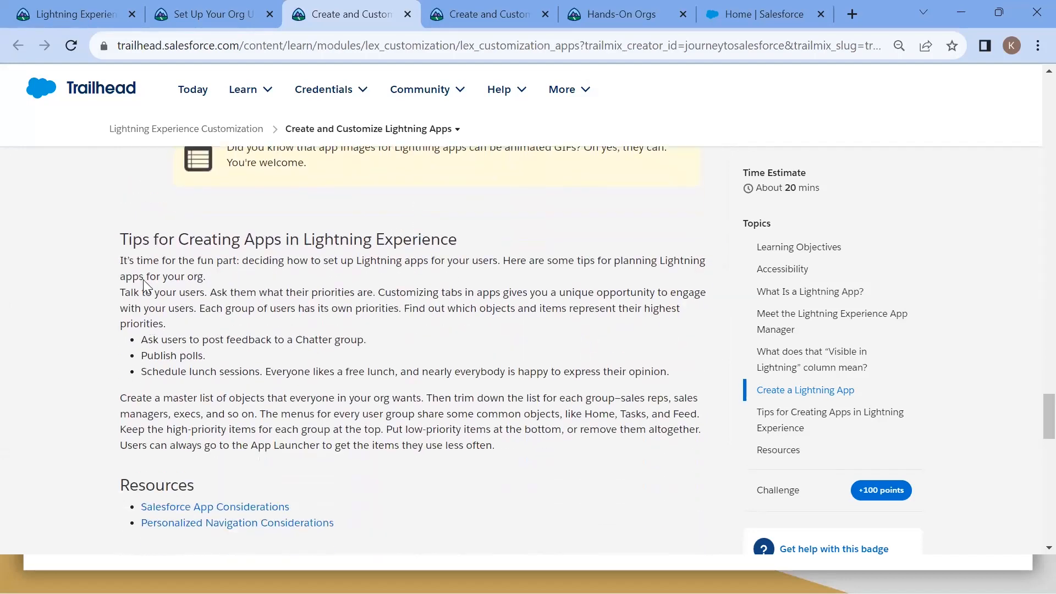
{"action": "left_click_drag", "start_coordinate": [123, 236], "coordinate": [502, 213]}
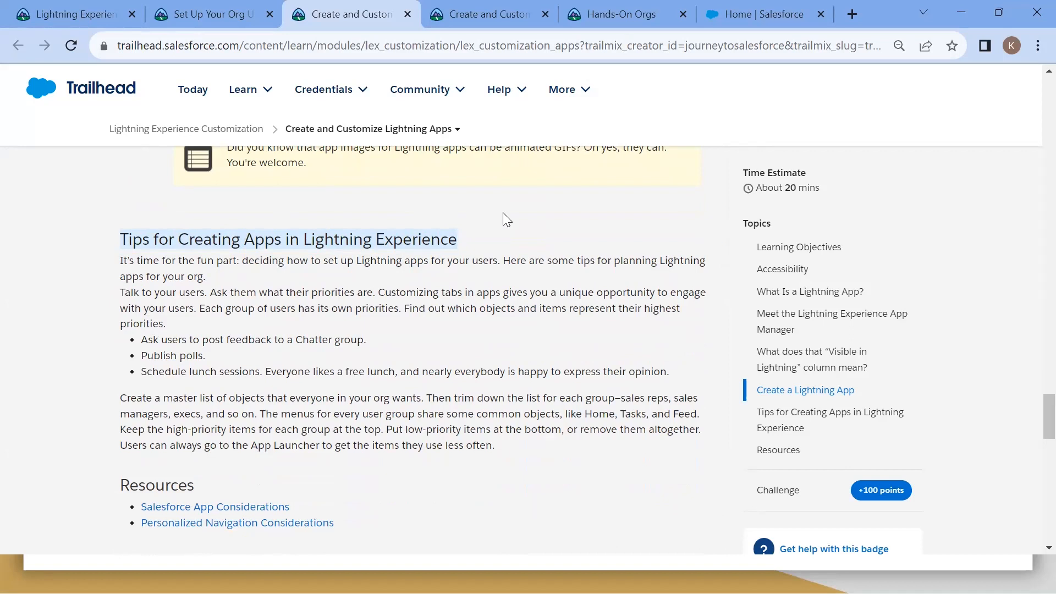
{"action": "left_click_drag", "start_coordinate": [127, 243], "coordinate": [505, 445]}
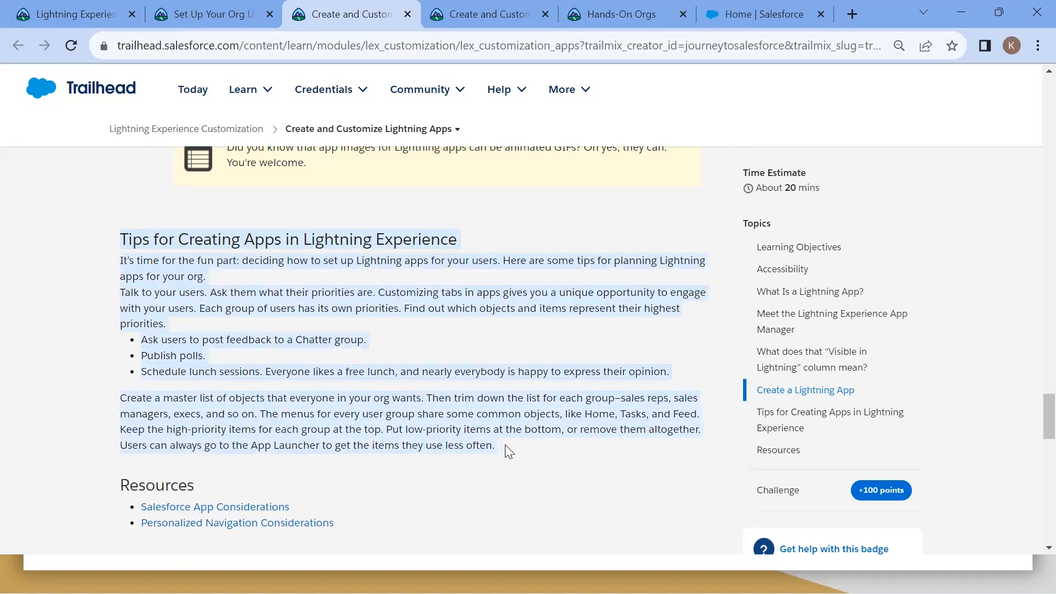
{"action": "scroll", "coordinate": [505, 444], "scroll_direction": "down", "scroll_amount": 9}
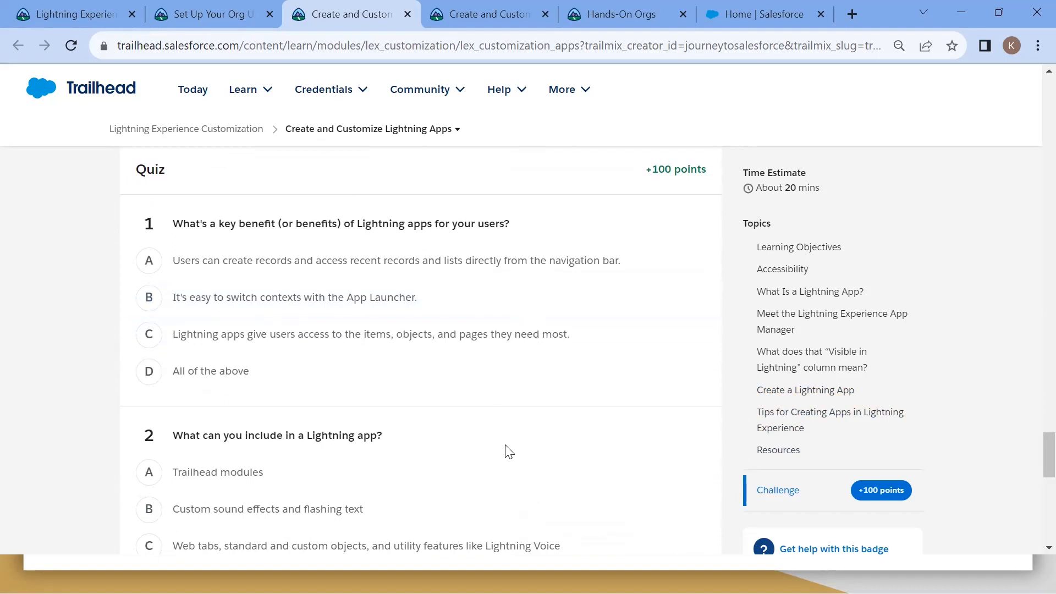
{"action": "scroll", "coordinate": [424, 334], "scroll_direction": "up", "scroll_amount": 12}
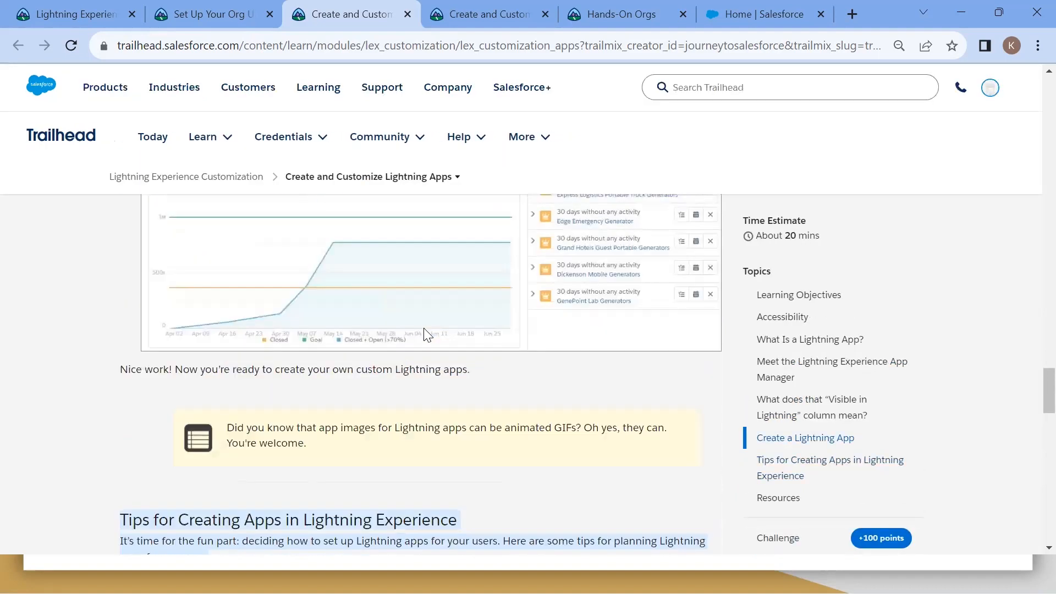
{"action": "scroll", "coordinate": [423, 334], "scroll_direction": "up", "scroll_amount": 2}
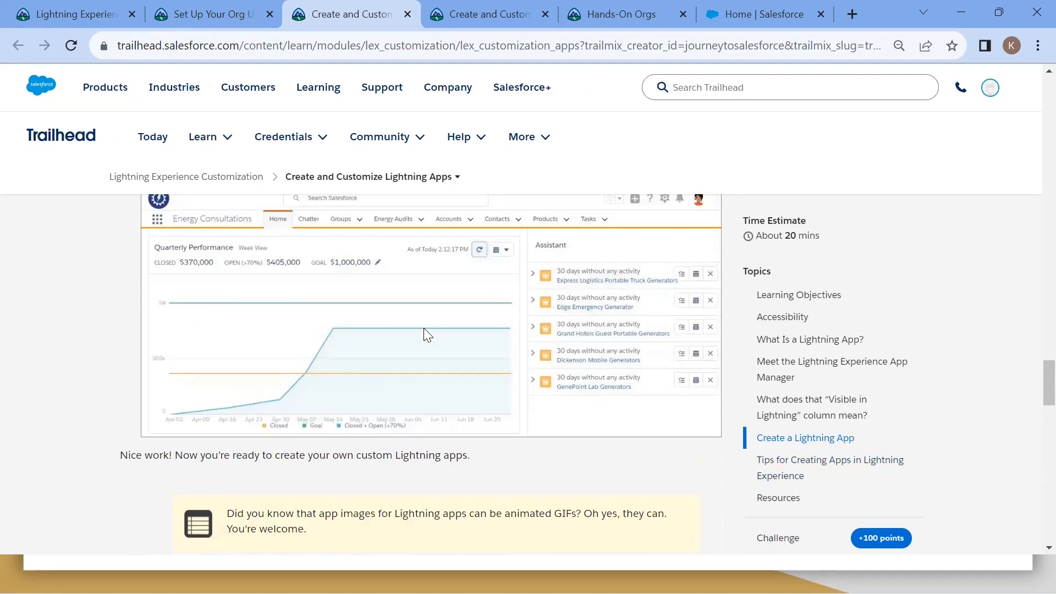
{"action": "scroll", "coordinate": [425, 333], "scroll_direction": "up", "scroll_amount": 15}
{"action": "scroll", "coordinate": [428, 334], "scroll_direction": "up", "scroll_amount": 10}
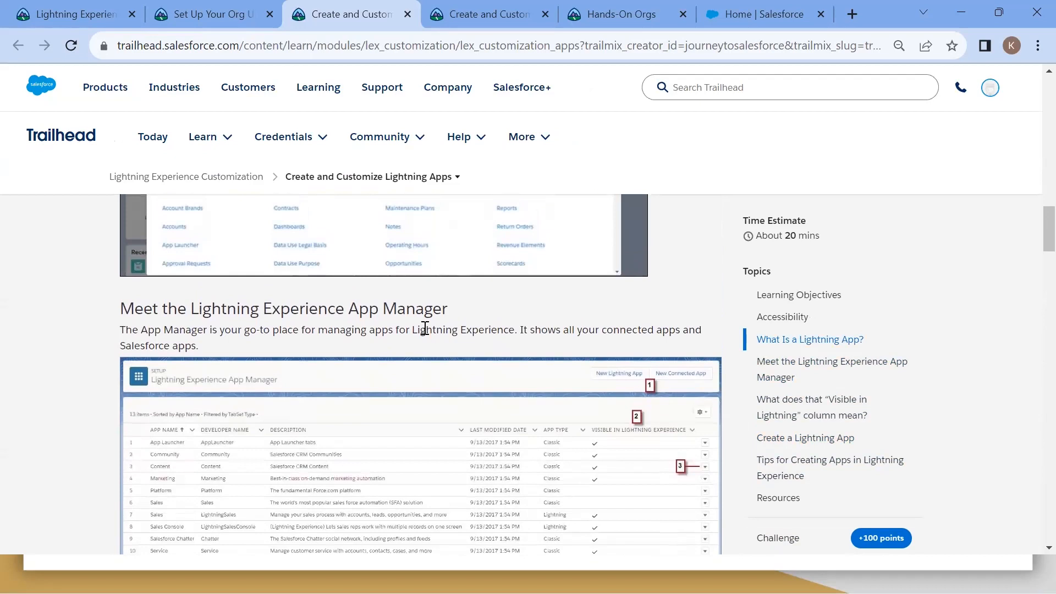
Look over the Lightning Experience App Manager section and its sample image in the Create and Customize Lightning Apps unit
{"action": "scroll", "coordinate": [425, 328], "scroll_direction": "down", "scroll_amount": 5}
{"action": "scroll", "coordinate": [424, 327], "scroll_direction": "up", "scroll_amount": 3}
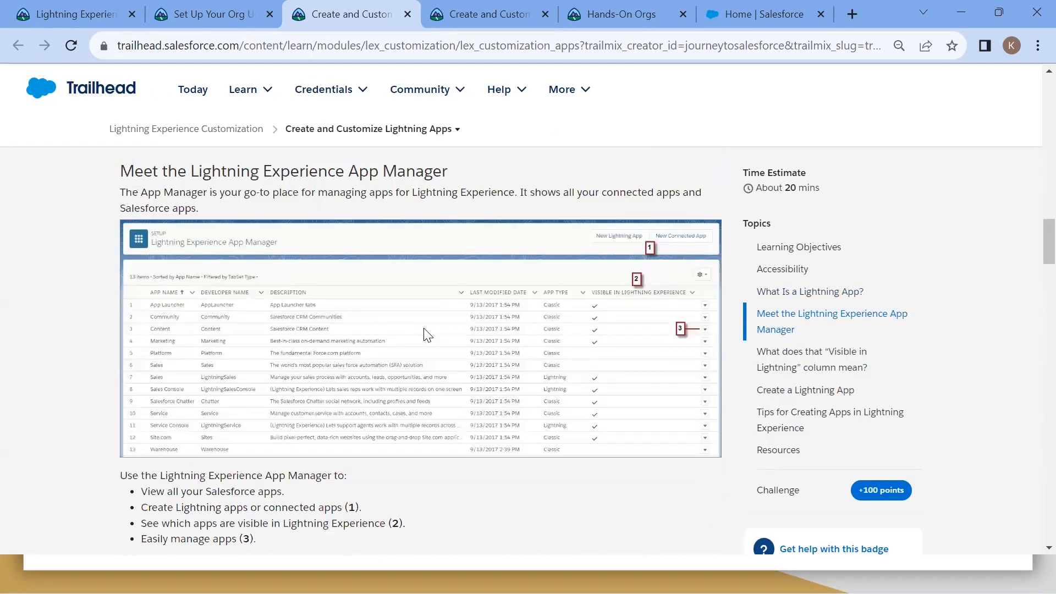
{"action": "scroll", "coordinate": [423, 329], "scroll_direction": "up", "scroll_amount": 2}
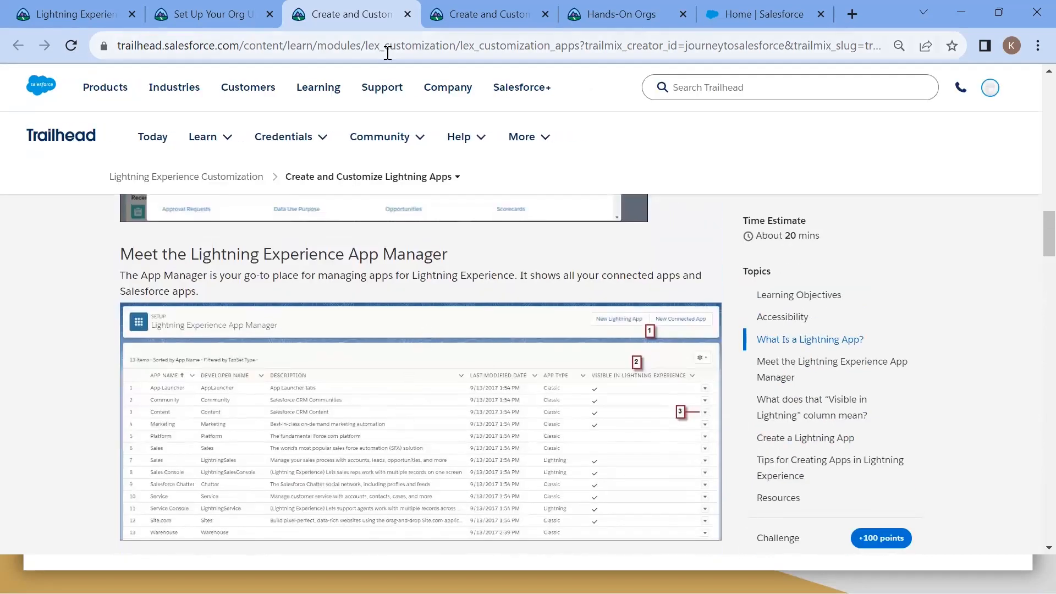
Switch to the Set Up Your Org unit and review it from the challenge back to the learning objectives and the Ursa Major Solar introduction
{"action": "left_click", "coordinate": [207, 11]}
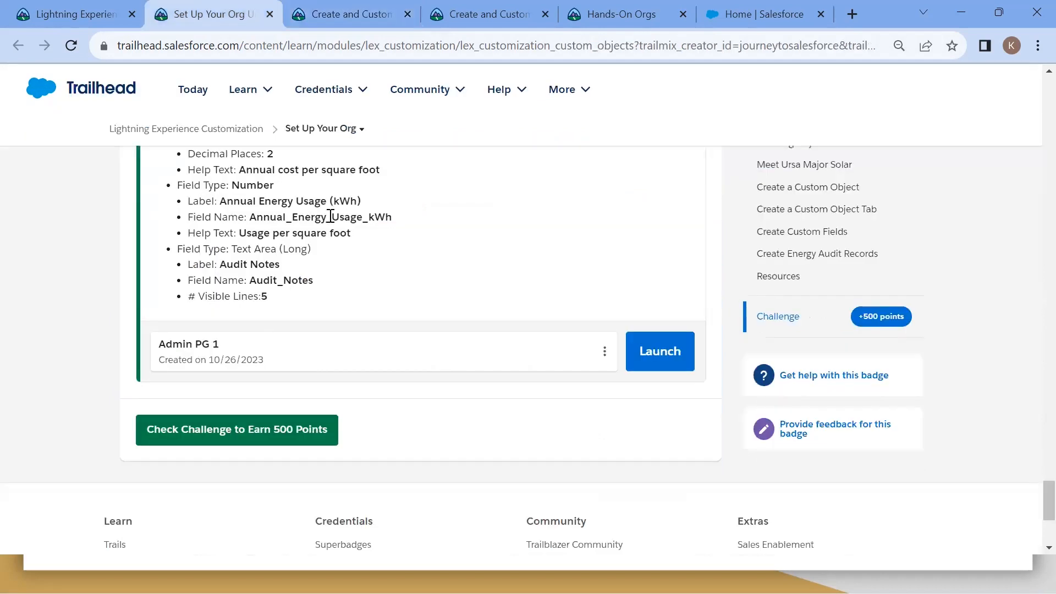
{"action": "scroll", "coordinate": [334, 209], "scroll_direction": "up", "scroll_amount": 5}
{"action": "scroll", "coordinate": [334, 203], "scroll_direction": "up", "scroll_amount": 15}
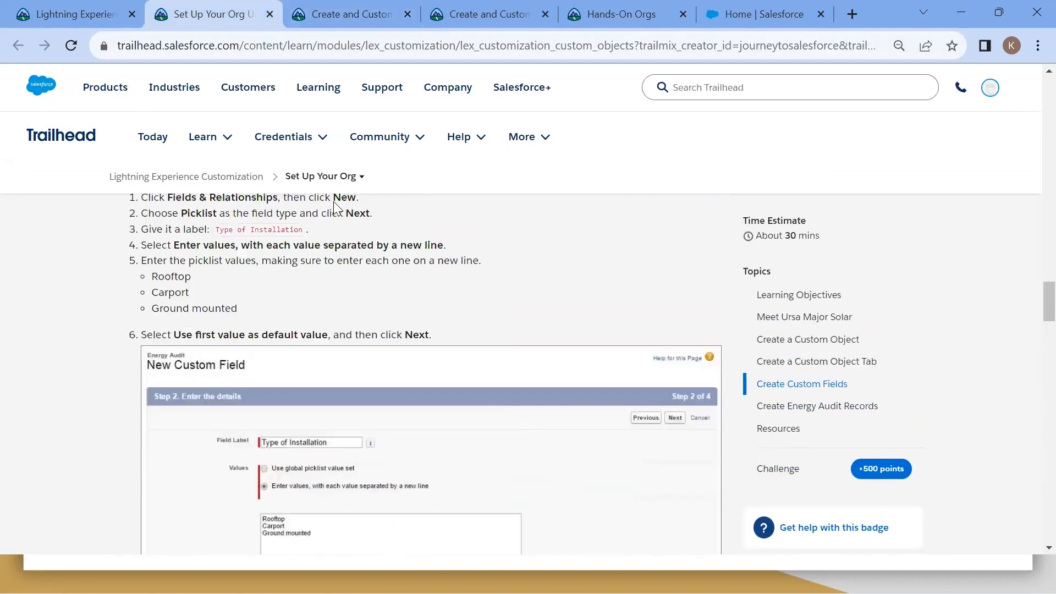
{"action": "scroll", "coordinate": [333, 201], "scroll_direction": "up", "scroll_amount": 10}
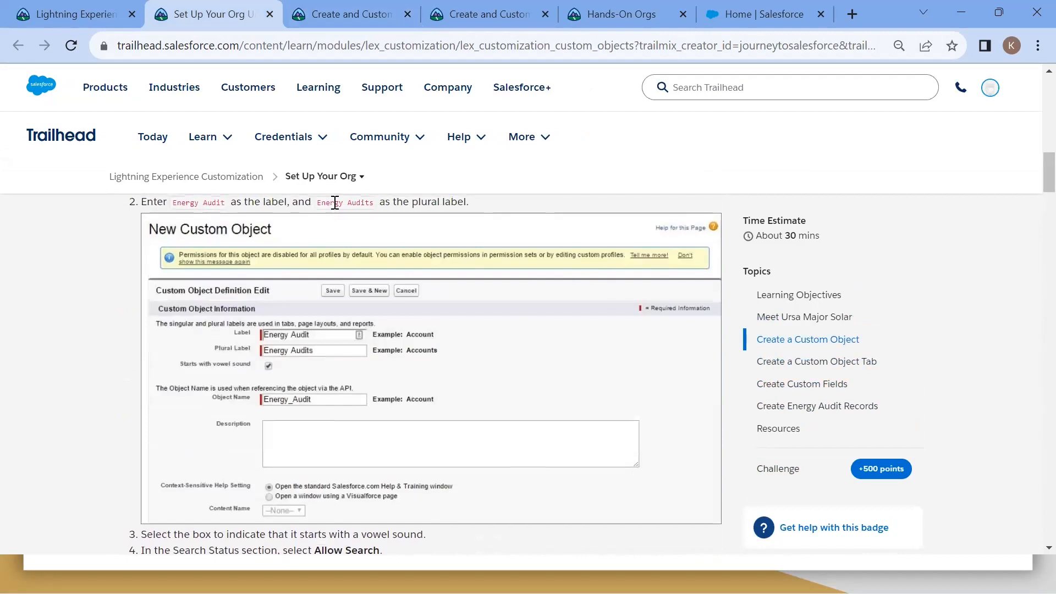
{"action": "scroll", "coordinate": [334, 204], "scroll_direction": "up", "scroll_amount": 6}
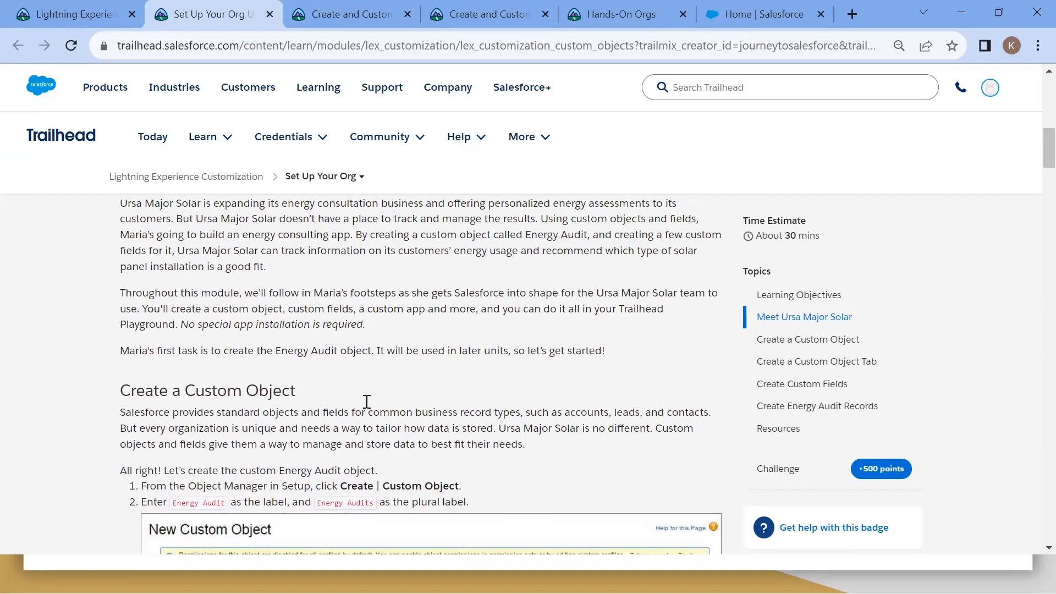
{"action": "scroll", "coordinate": [395, 321], "scroll_direction": "up", "scroll_amount": 5}
{"action": "scroll", "coordinate": [394, 321], "scroll_direction": "up", "scroll_amount": 5}
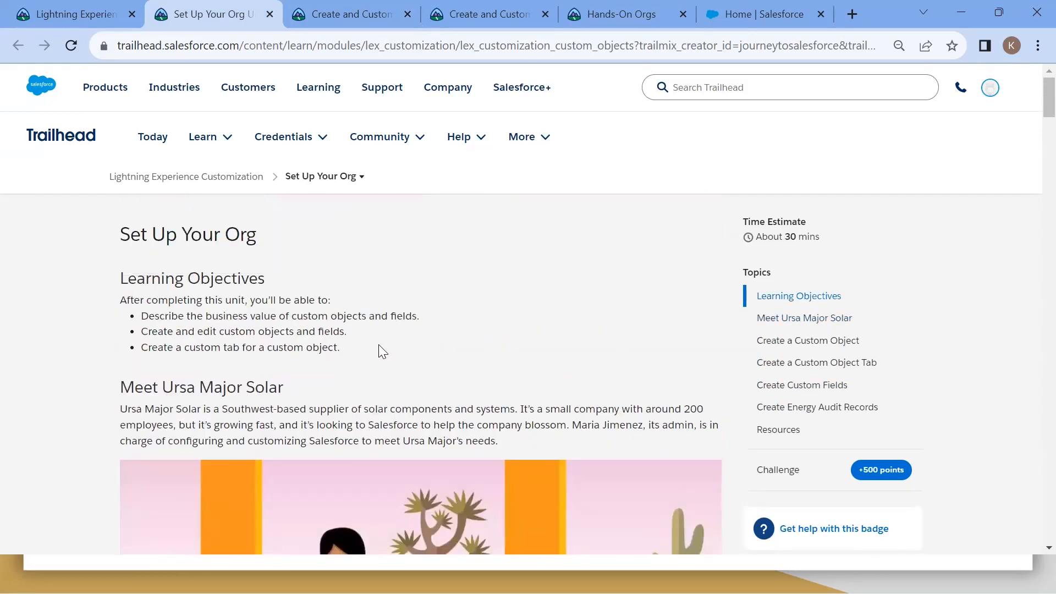
{"action": "scroll", "coordinate": [480, 419], "scroll_direction": "down", "scroll_amount": 4}
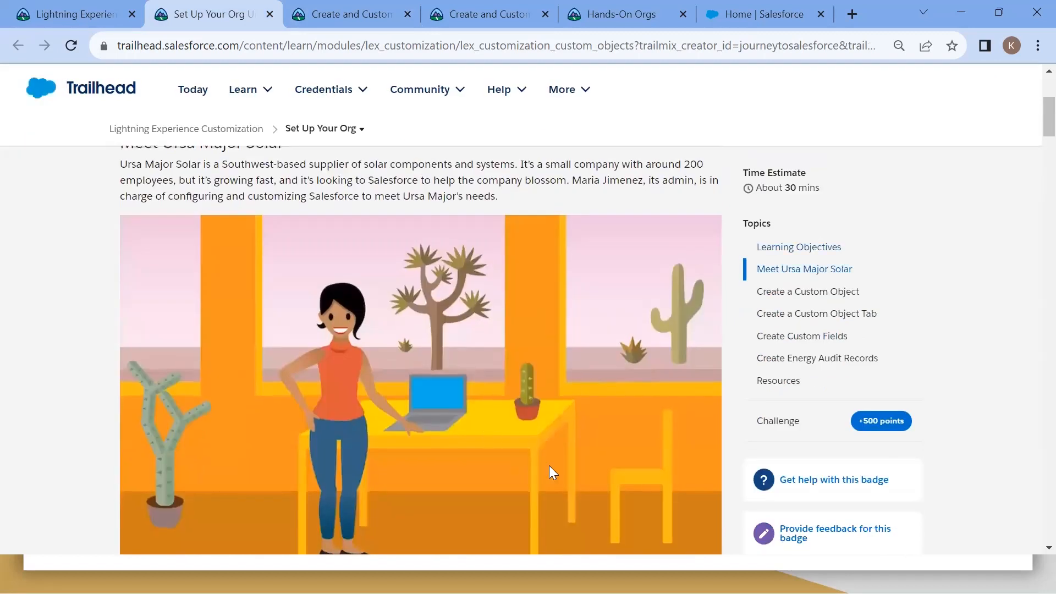